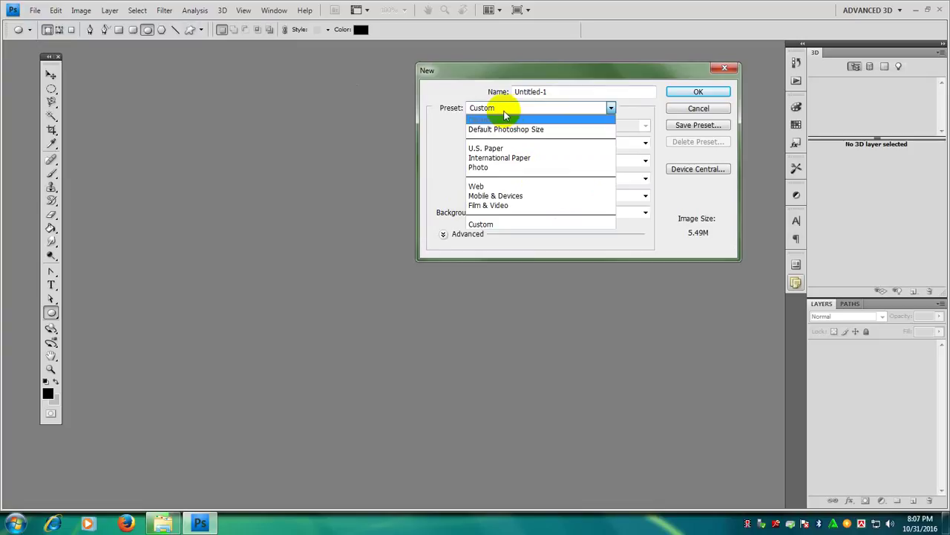
Step: Set the new document's size to 3 by 3 inches with a resolution of 300 pixels/inch
left_click(508, 119)
left_click(607, 143)
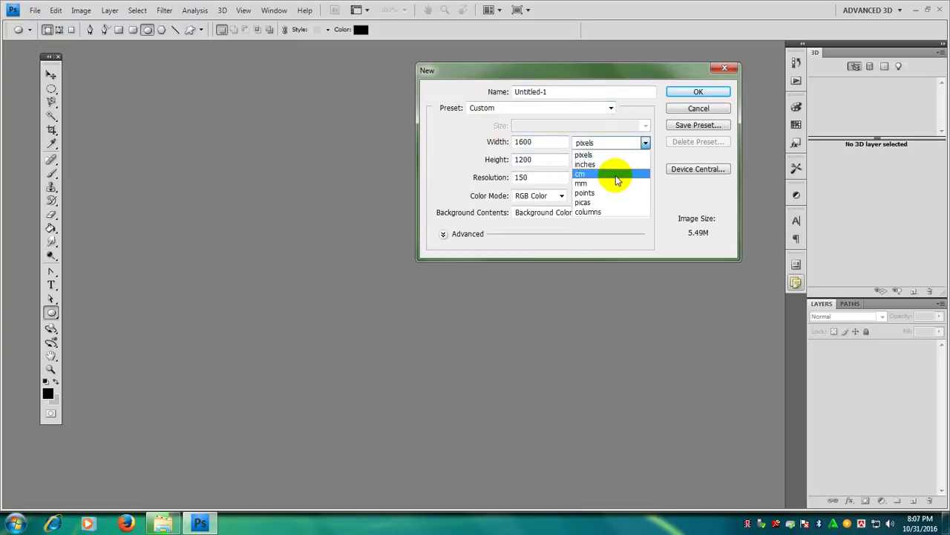
left_click(604, 165)
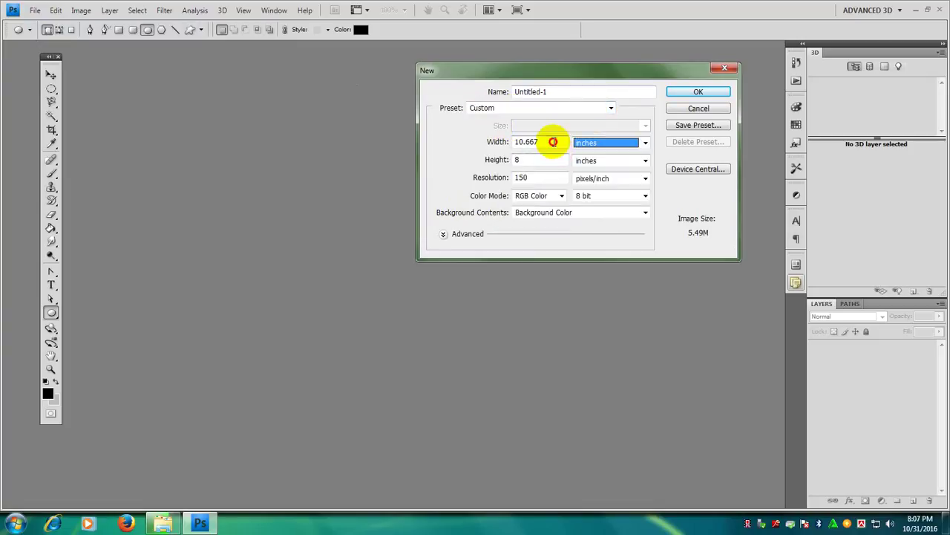
double_click(547, 142)
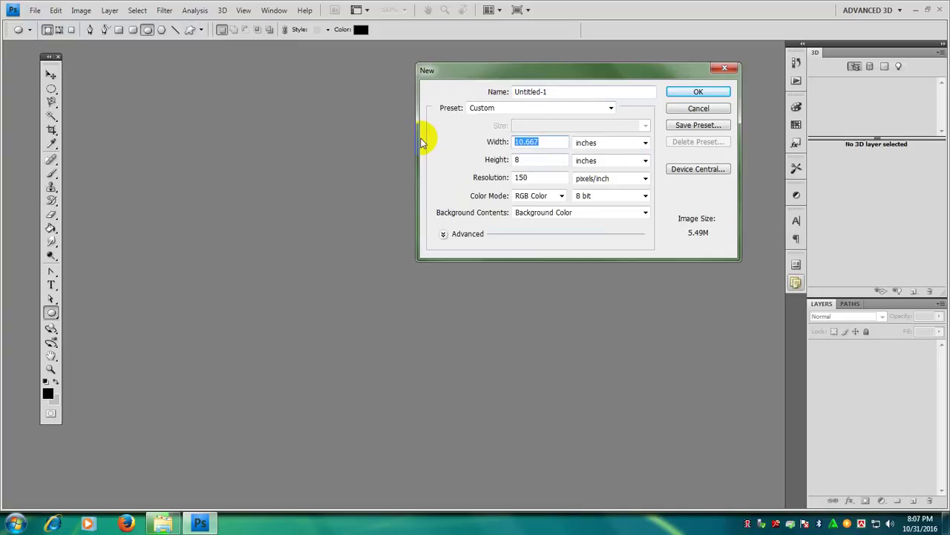
type("3")
key("Tab")
key("Tab")
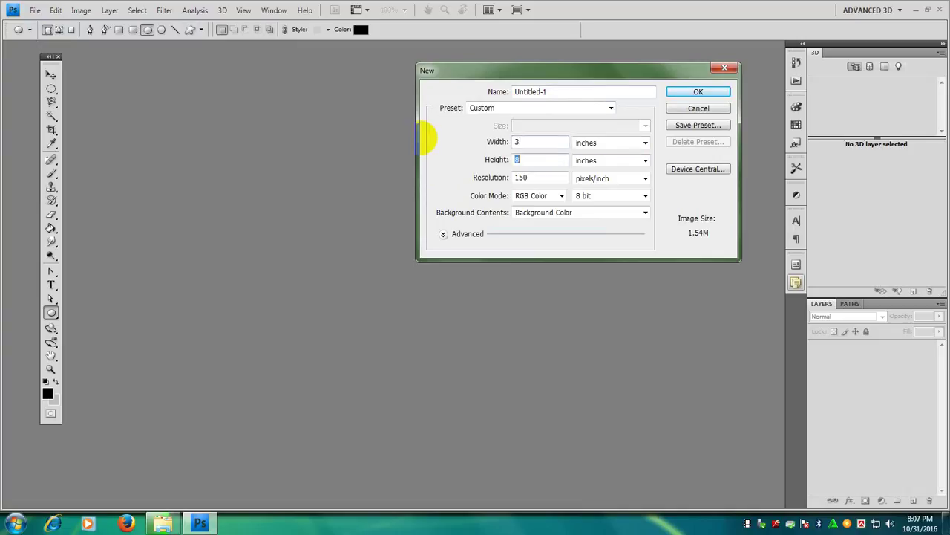
type("3")
key("Tab")
key("Tab")
type("300")
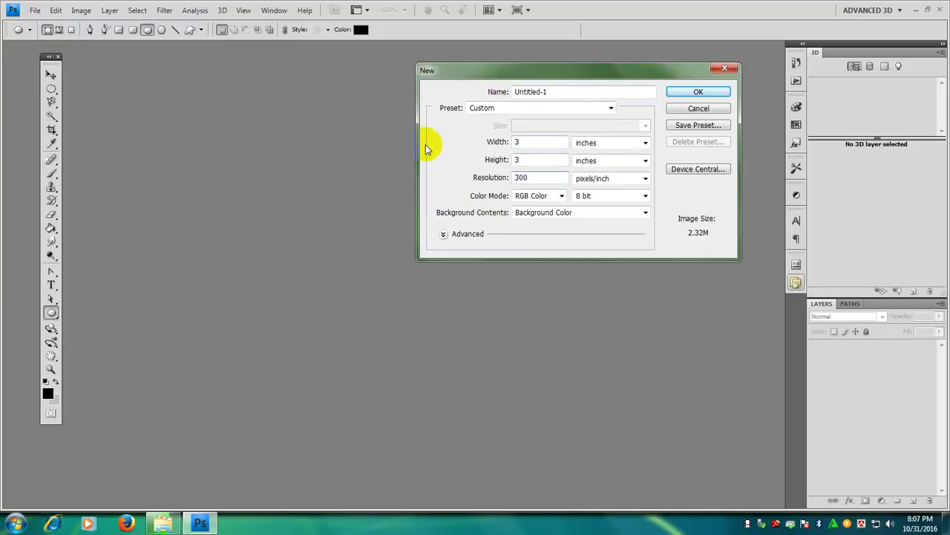
Step: Set the background contents to White and create the document
left_click(530, 213)
left_click(533, 226)
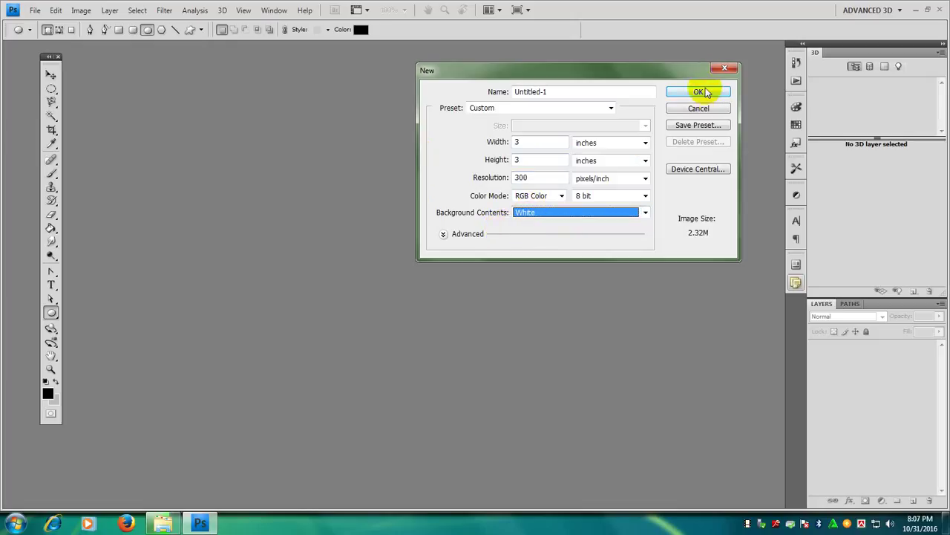
left_click(702, 91)
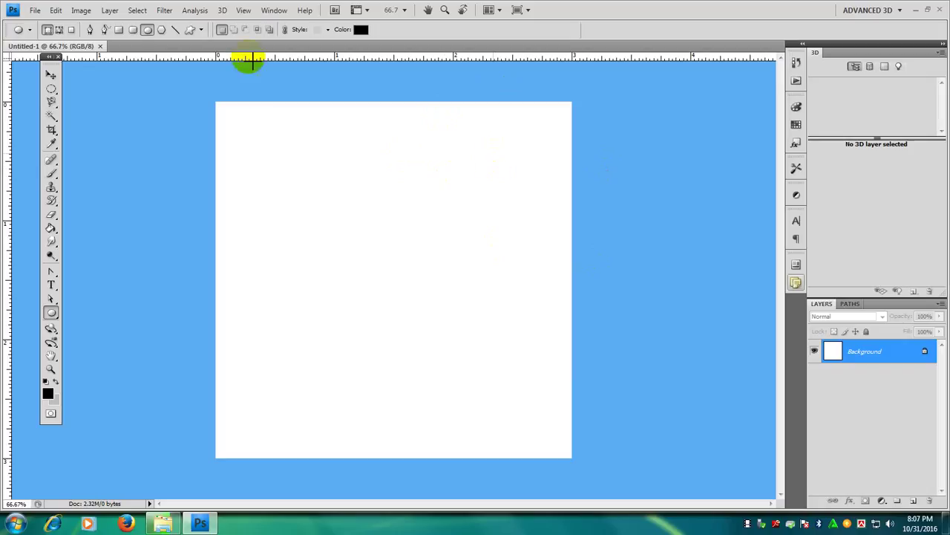
Step: Check the document's pixel dimensions and print size in Image Size without changing anything
left_click(85, 12)
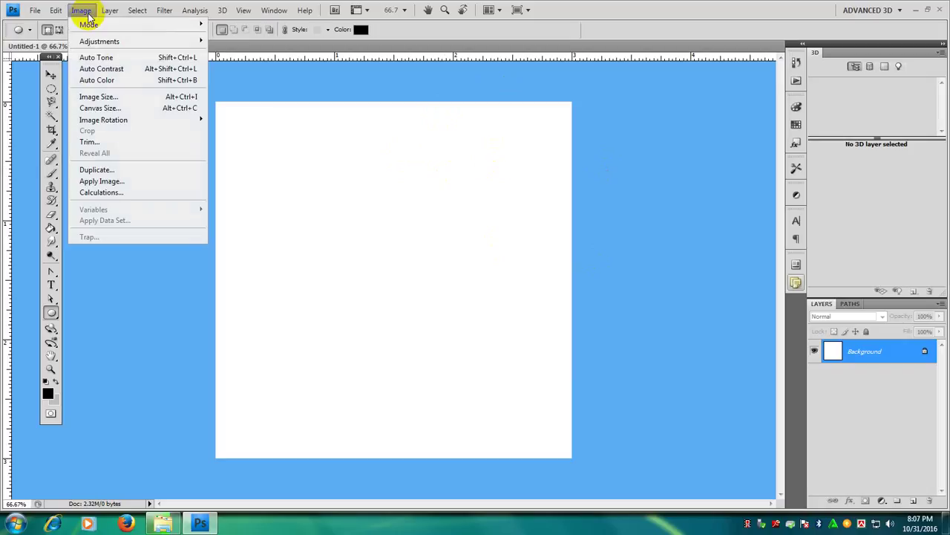
left_click(112, 96)
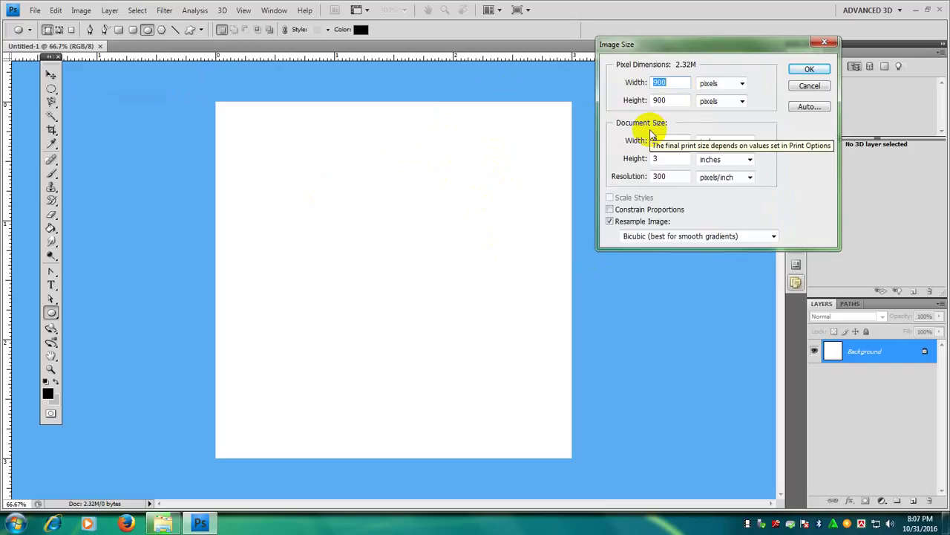
left_click(809, 87)
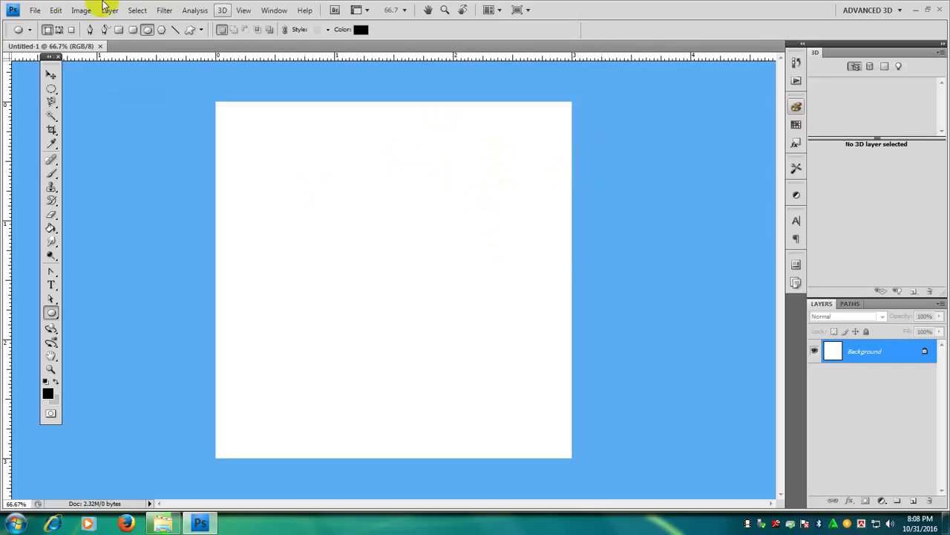
Step: Review the size and resolution settings for another new document, and close them without creating it
left_click(33, 10)
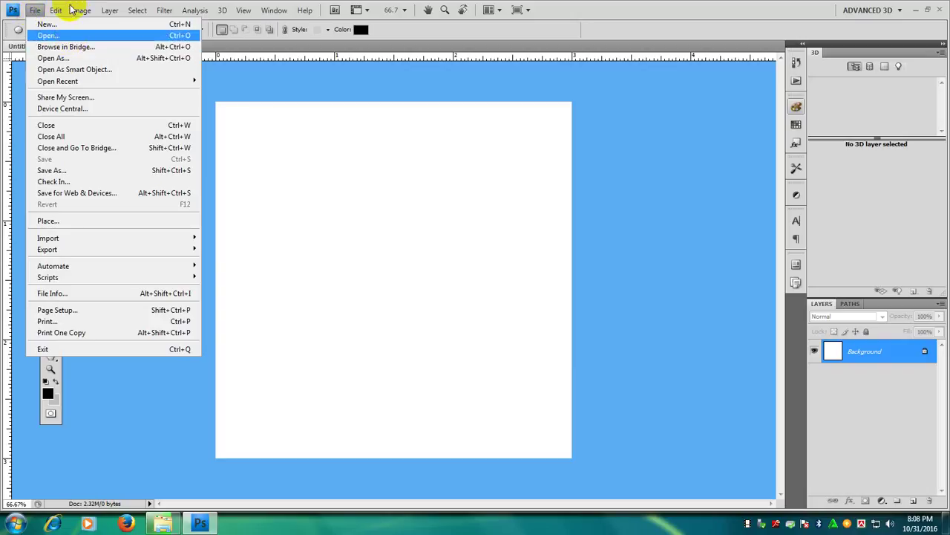
left_click(37, 24)
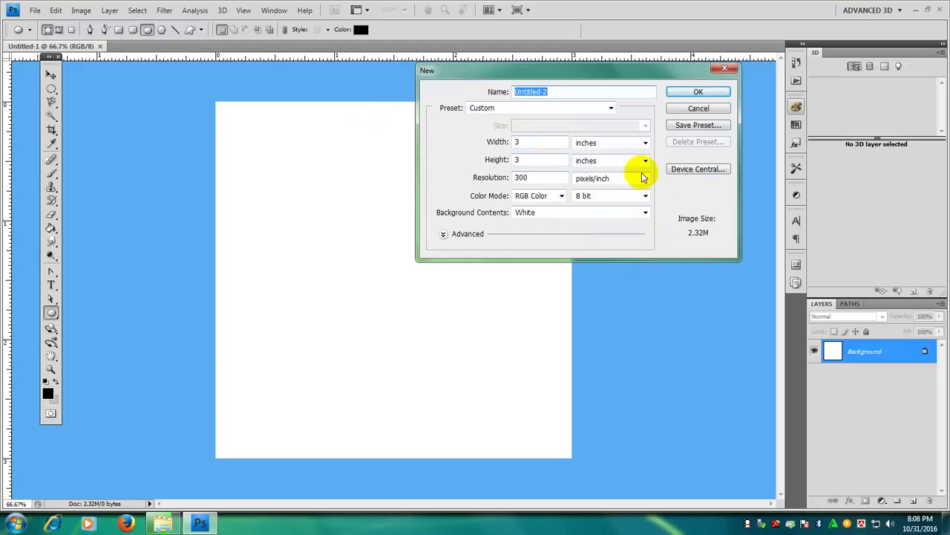
left_click(542, 176)
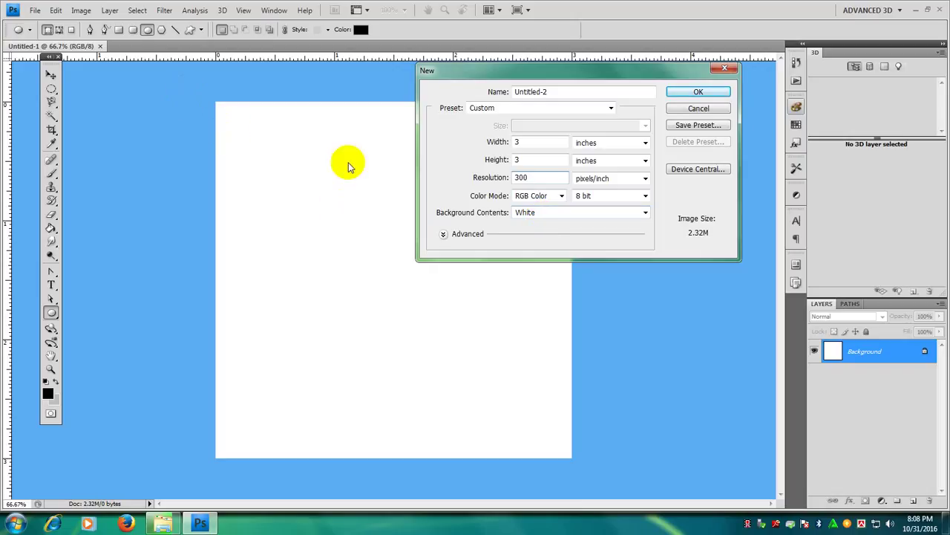
left_click_drag(570, 70, 621, 152)
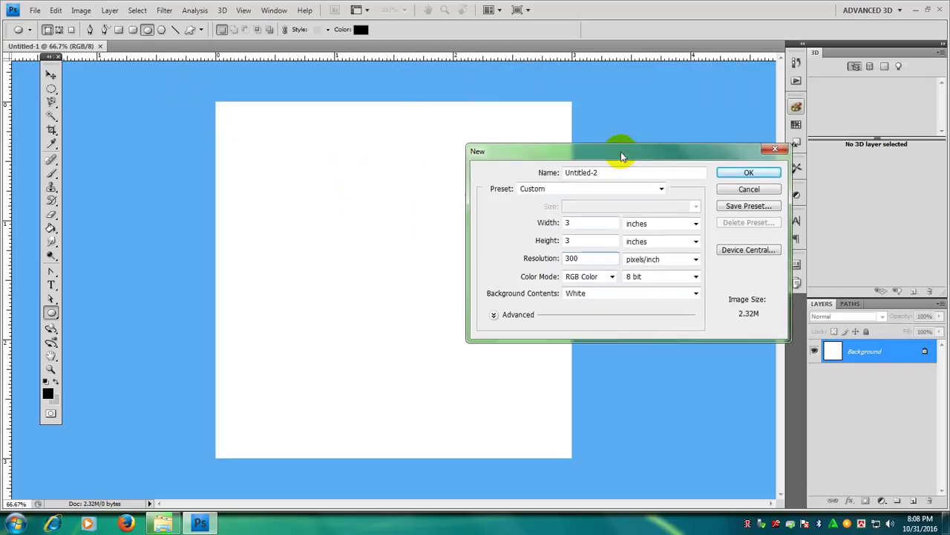
left_click(744, 191)
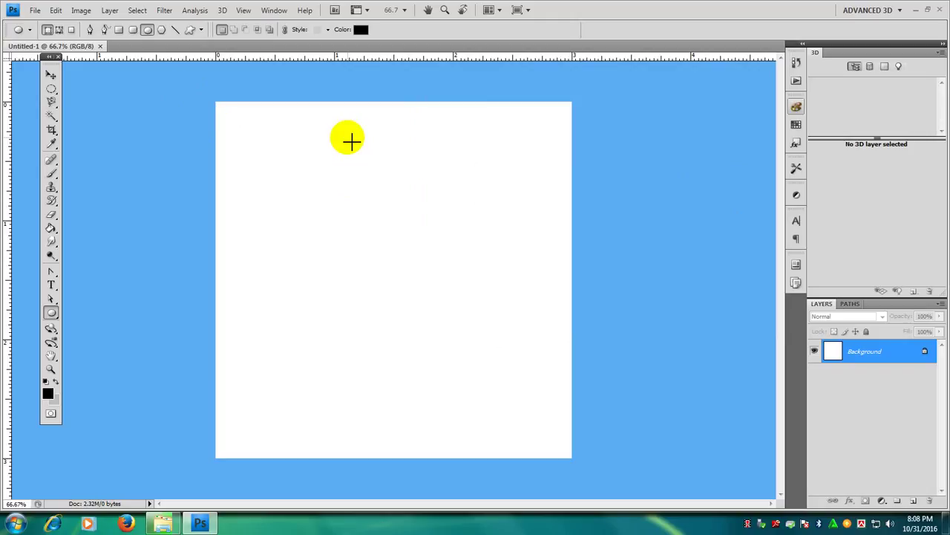
Step: Fill the Background layer with Black in Normal mode at 100% opacity
scroll(349, 141, "up", 1)
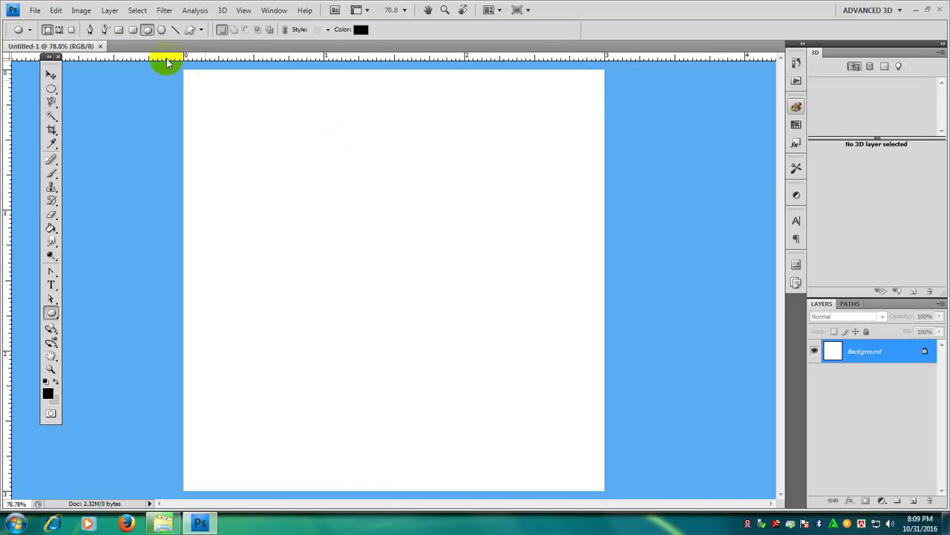
left_click(109, 10)
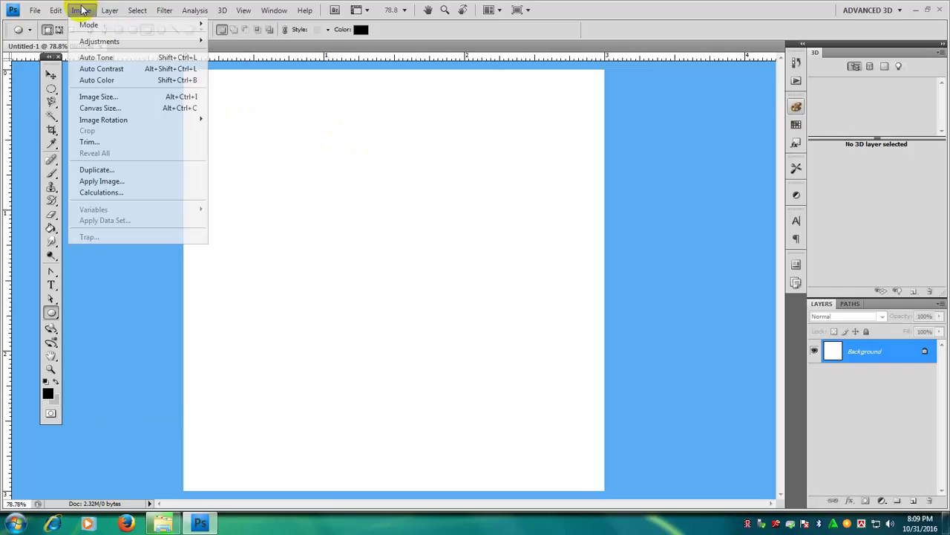
mouse_move(57, 10)
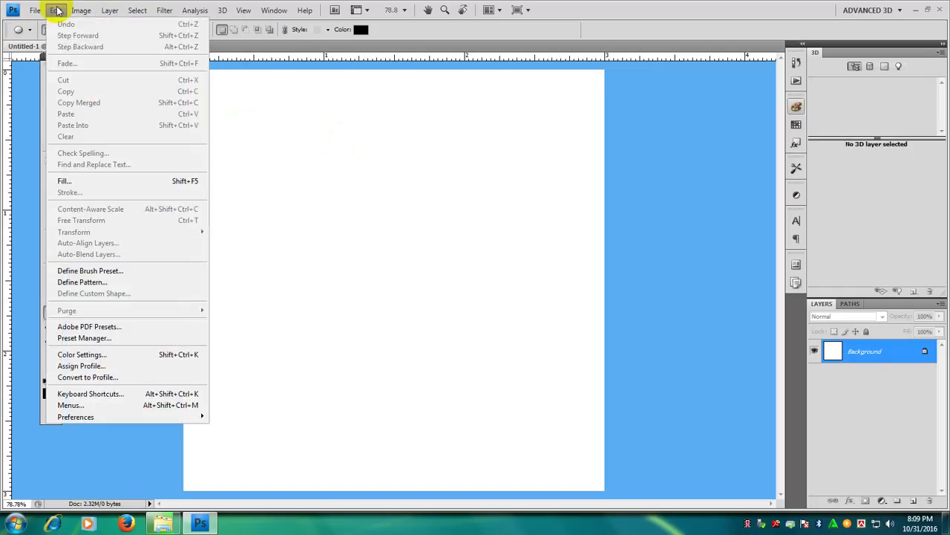
left_click(127, 183)
left_click(533, 119)
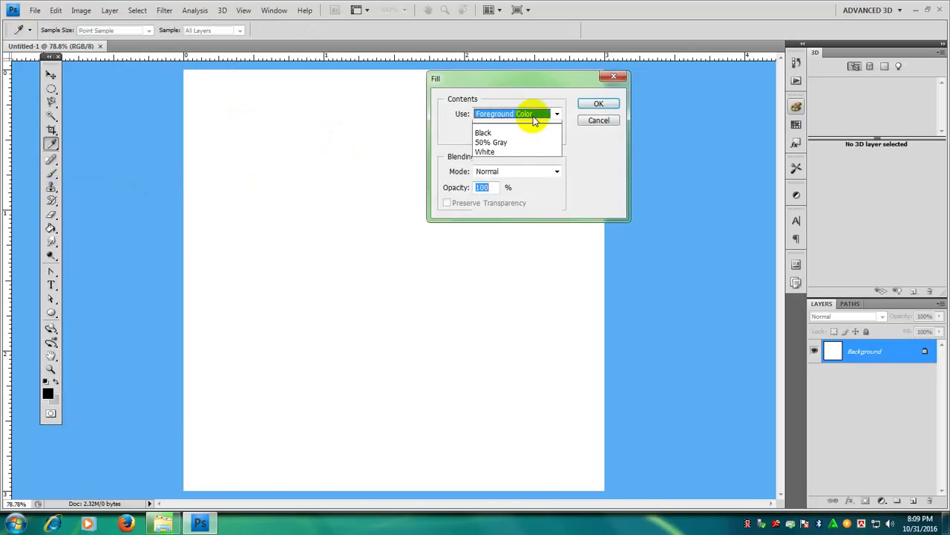
left_click(517, 192)
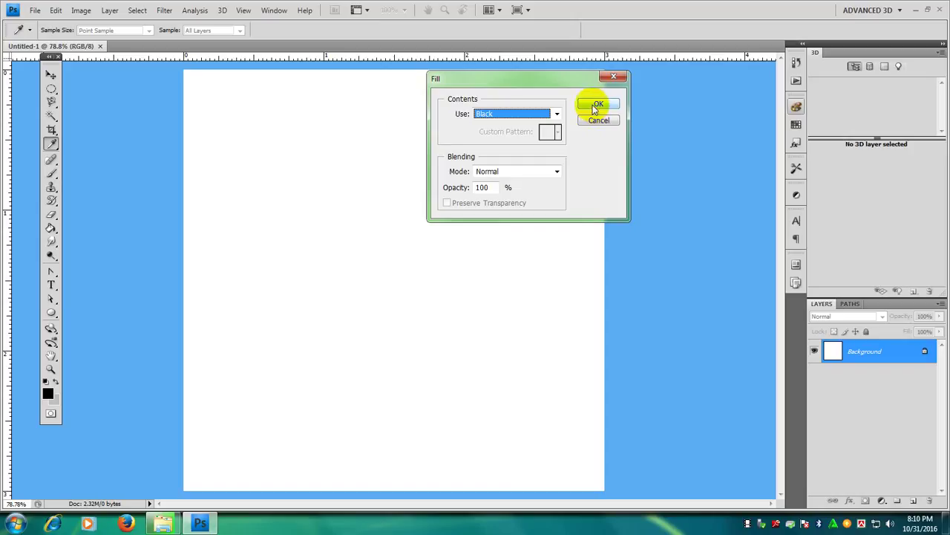
left_click(596, 105)
key("u")
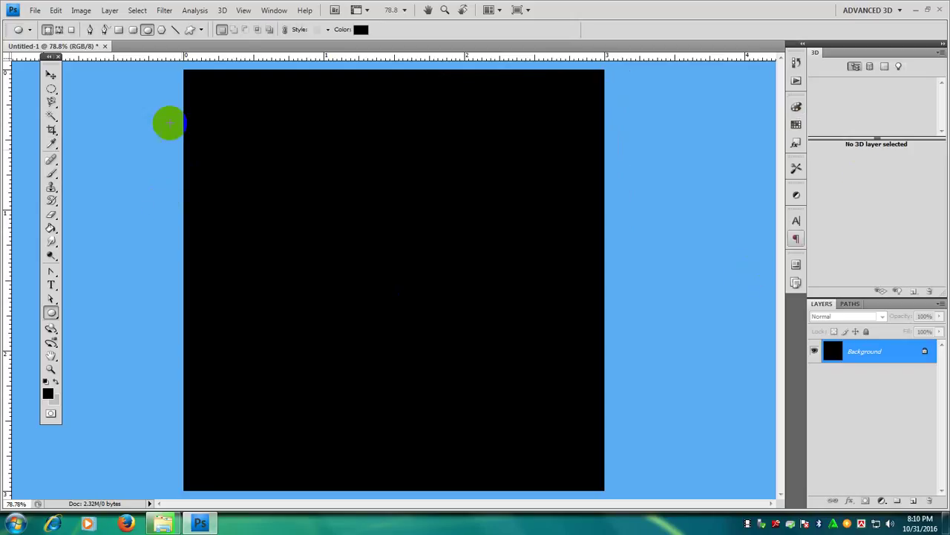
Step: Start a horizontal text layer left of the canvas centre and set its font to Eras Bold ITC
left_click(51, 284)
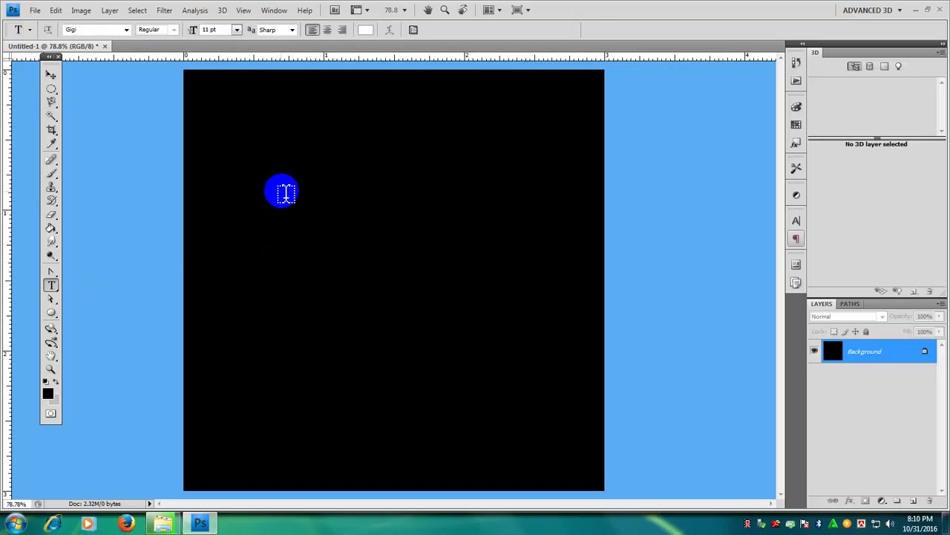
left_click(293, 265)
left_click(126, 30)
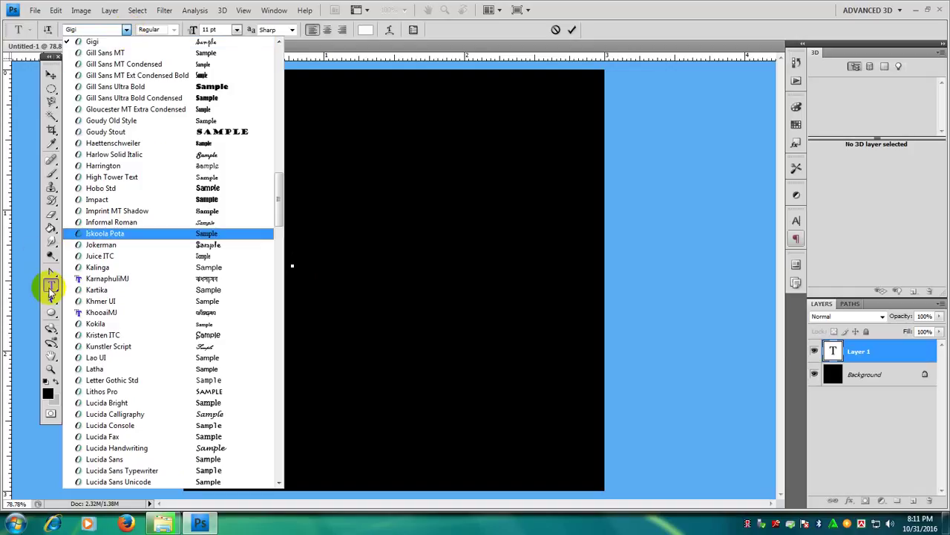
left_click(50, 288)
left_click(283, 265)
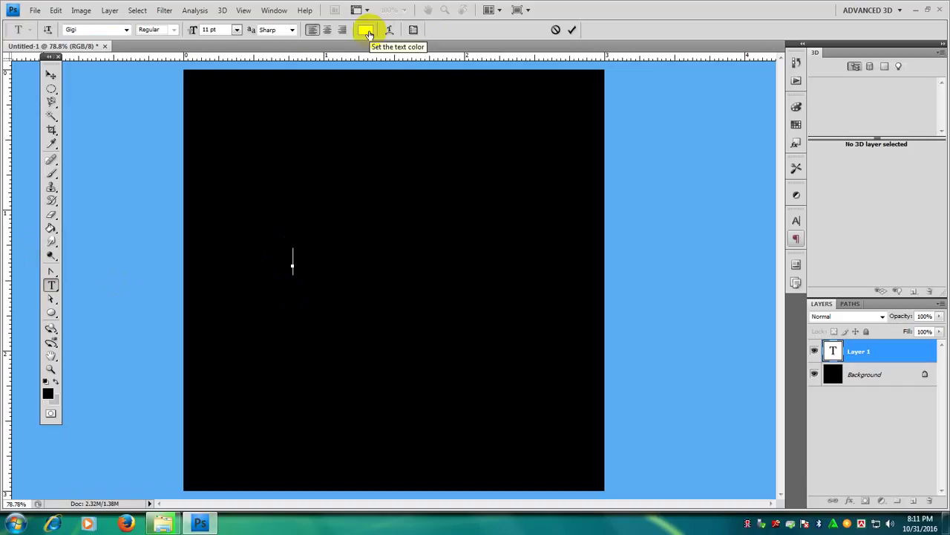
left_click(126, 30)
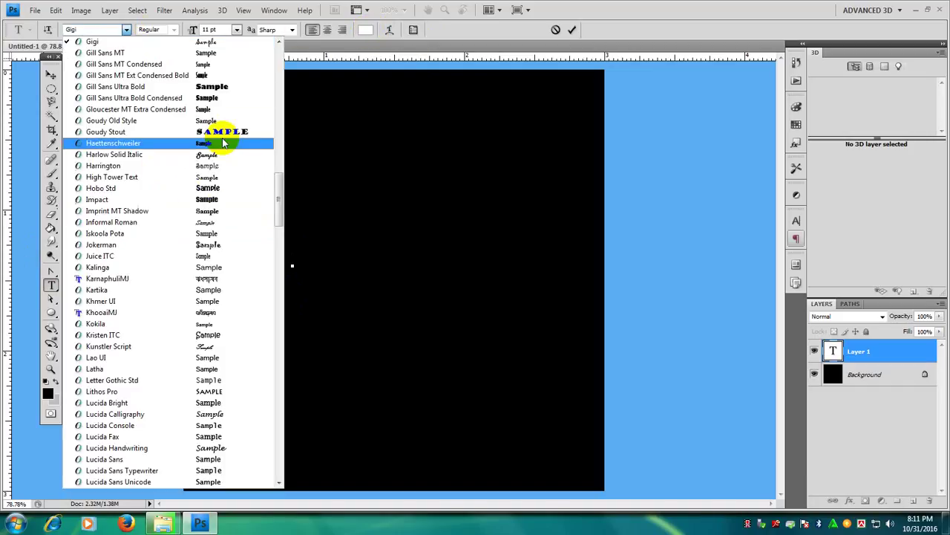
scroll(239, 215, "down", 1)
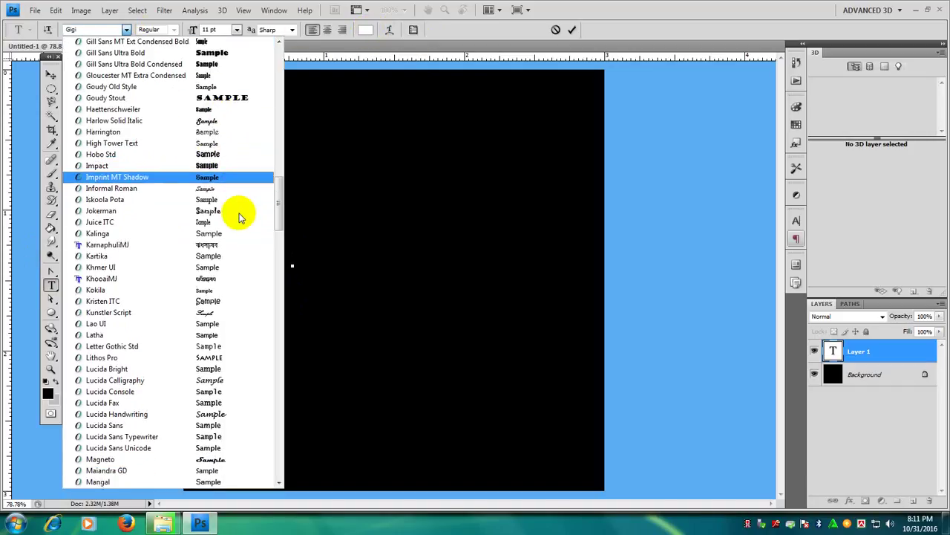
scroll(240, 216, "up", 13)
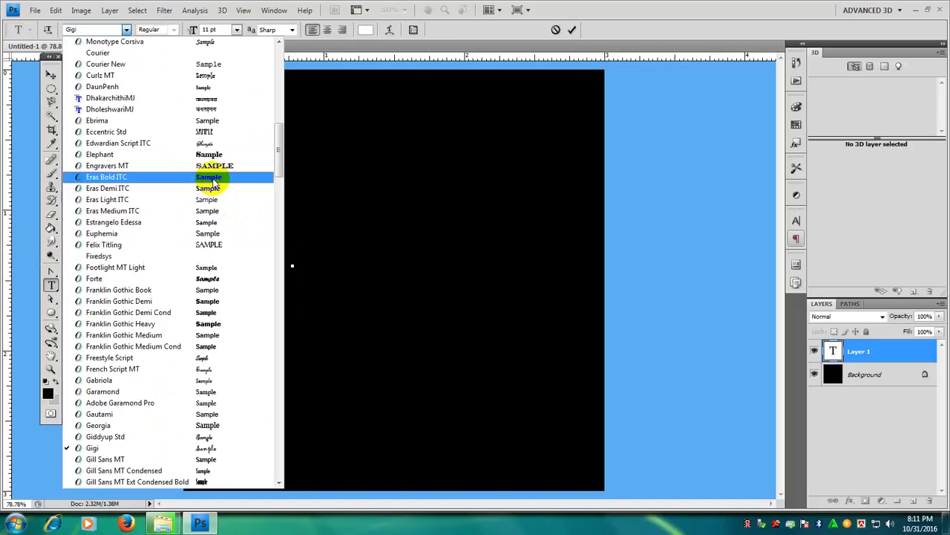
left_click(235, 178)
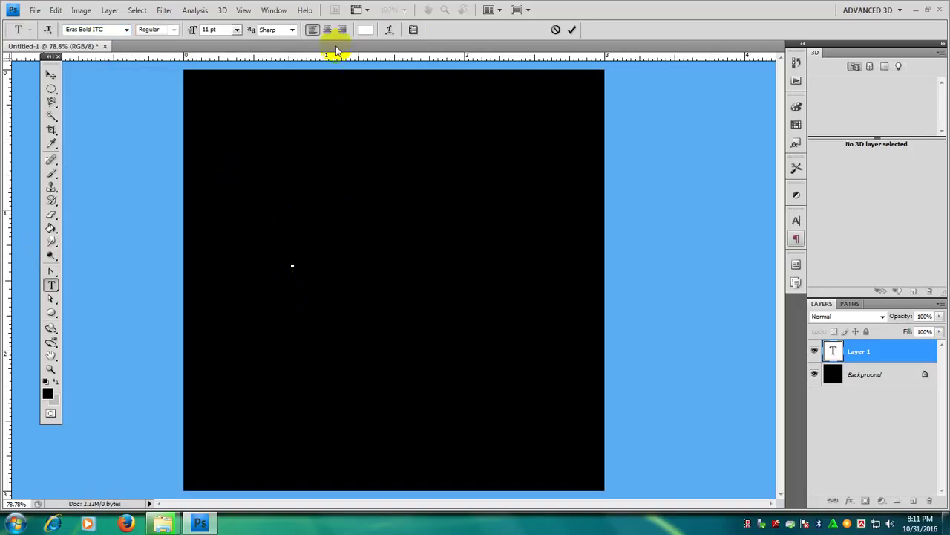
Step: Set the font size to 30 pt and enter the text FIRE on the new layer
left_click(236, 29)
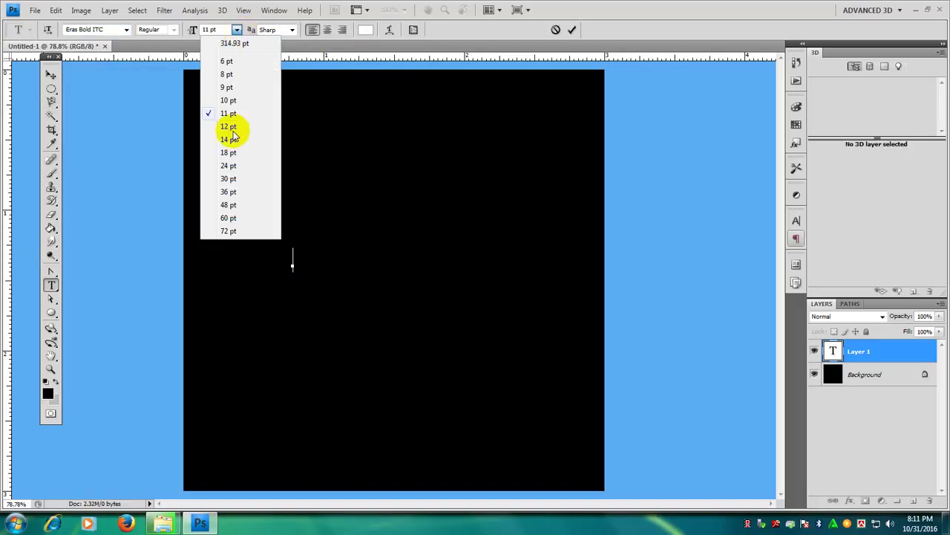
left_click(229, 179)
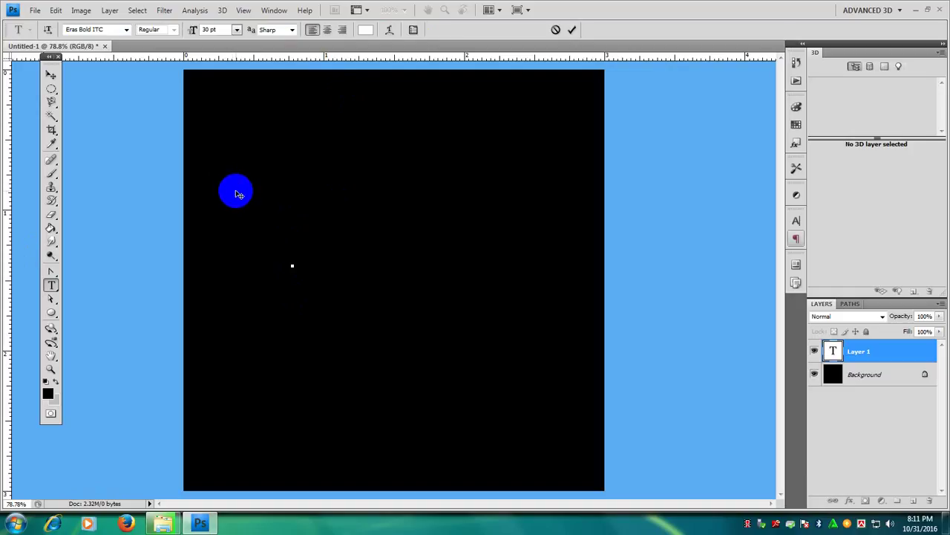
type("F")
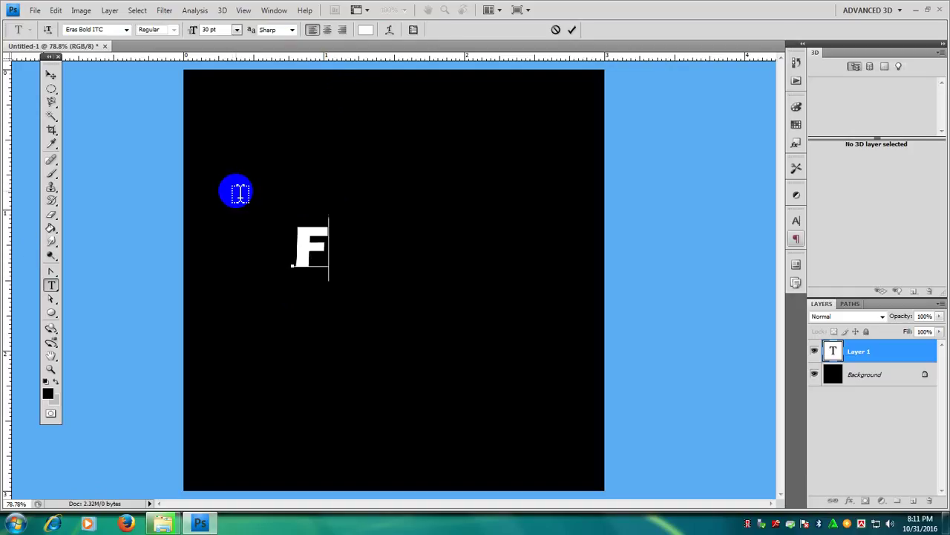
type("IRE")
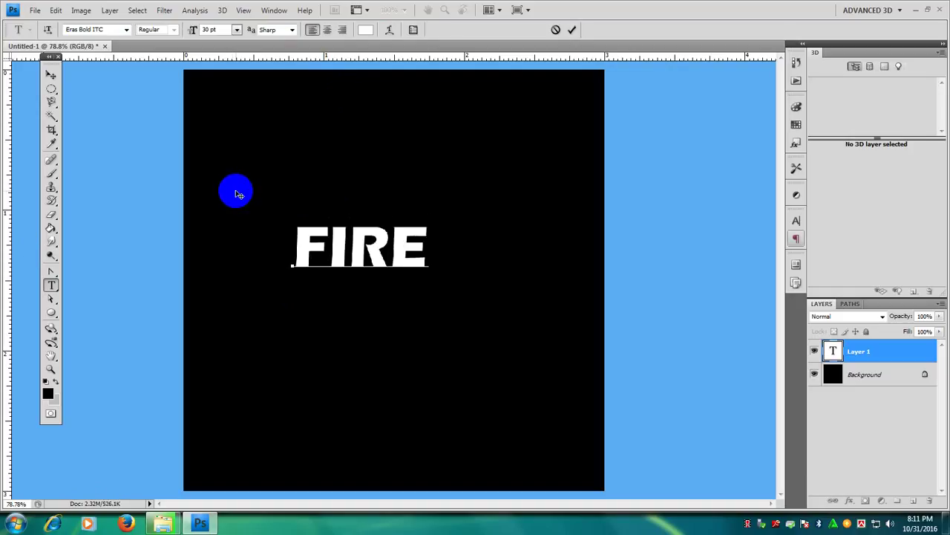
Step: Try Felix Titling on the whole word FIRE, and change its font to Franklin Gothic Heavy
left_click_drag(431, 249, 293, 253)
left_click(126, 30)
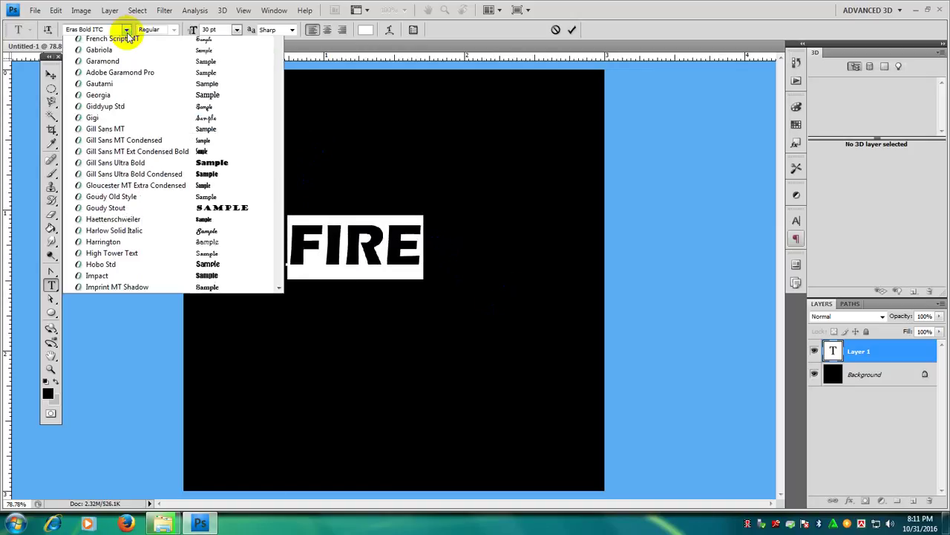
left_click(206, 113)
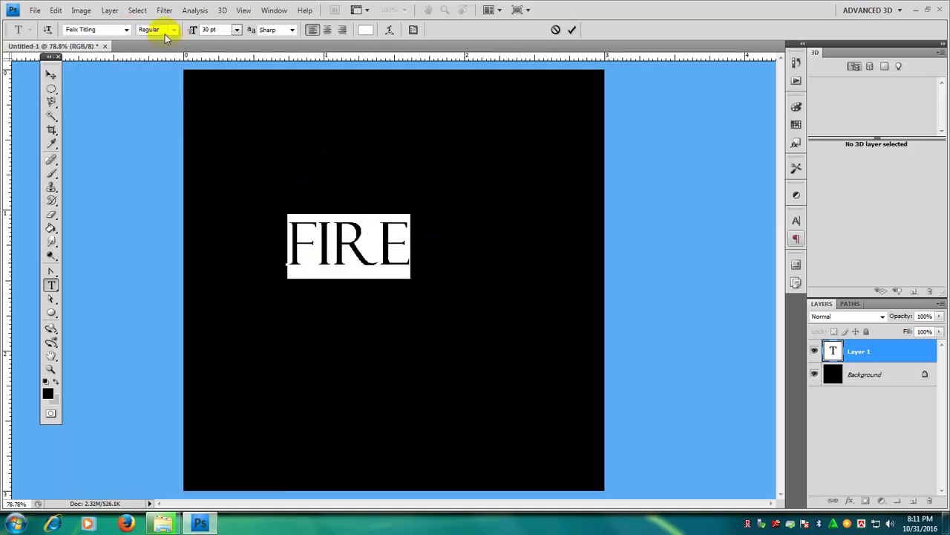
left_click(126, 29)
left_click(230, 121)
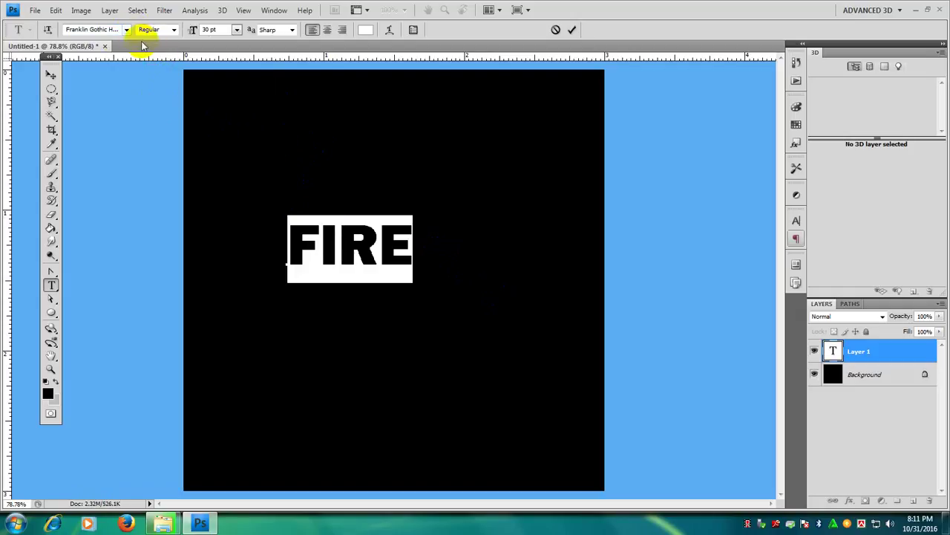
Step: Try the Bauhaus 93 font on the selected word FIRE
left_click(127, 30)
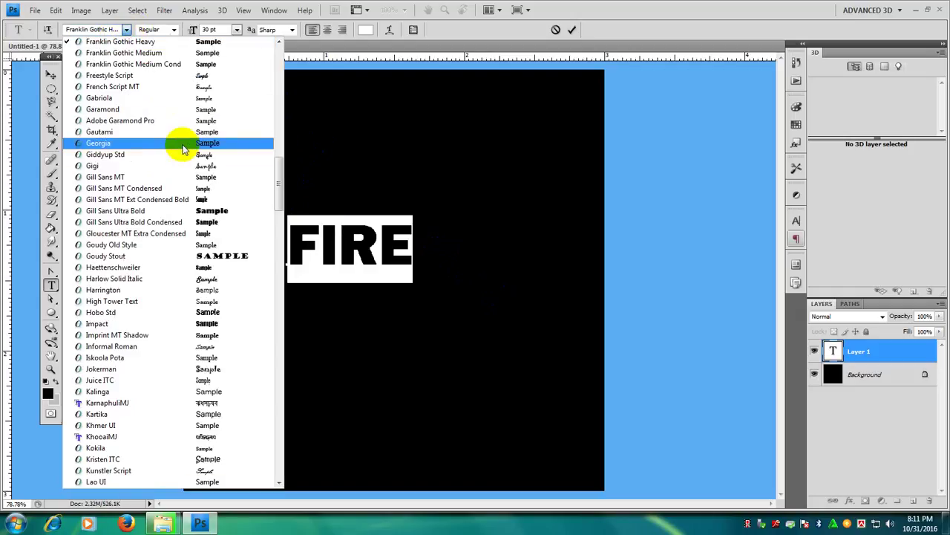
scroll(159, 144, "up", 12)
scroll(183, 148, "up", 8)
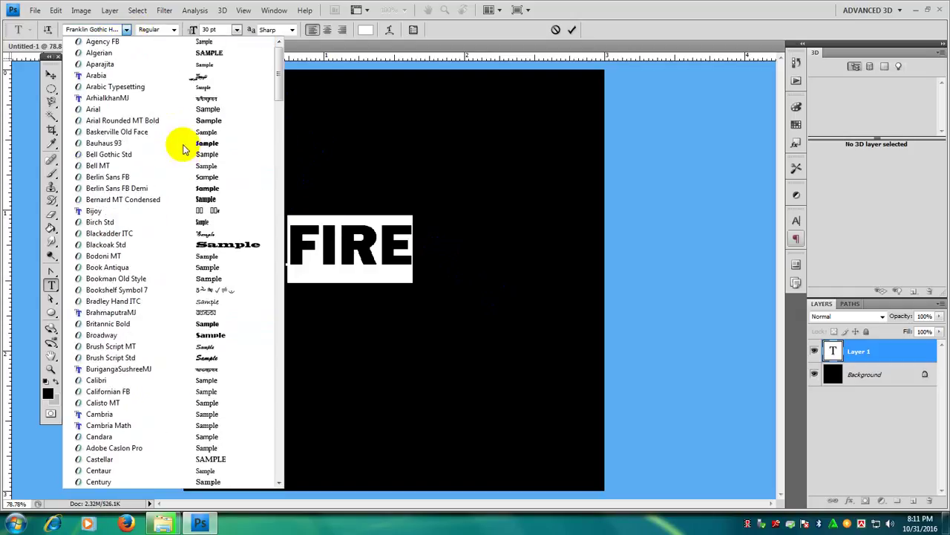
left_click(237, 143)
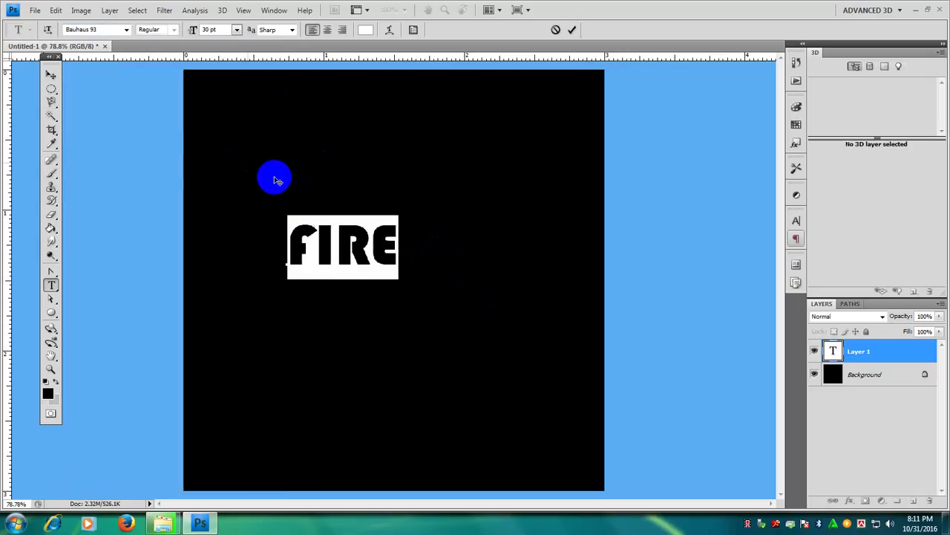
Step: Change the font of the selected word FIRE to Broadway
left_click(126, 30)
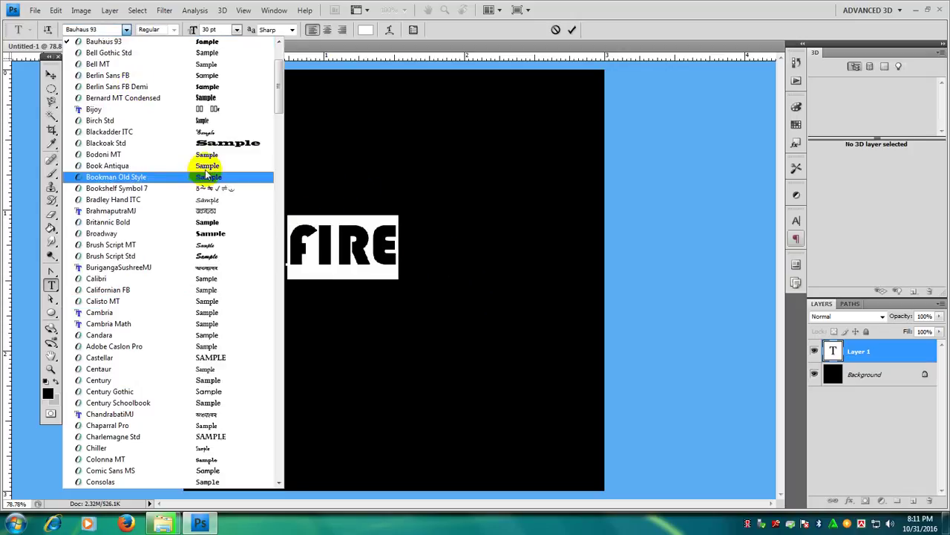
left_click(231, 233)
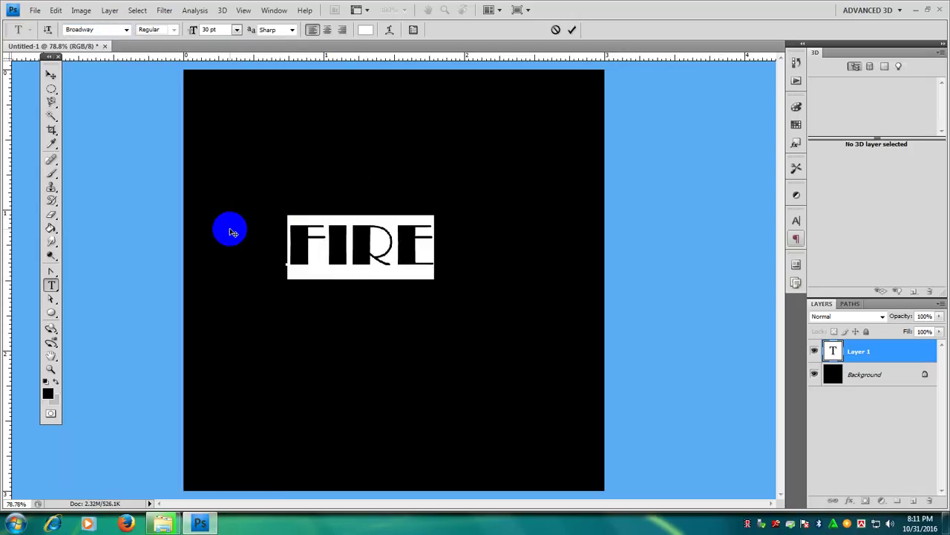
left_click(127, 30)
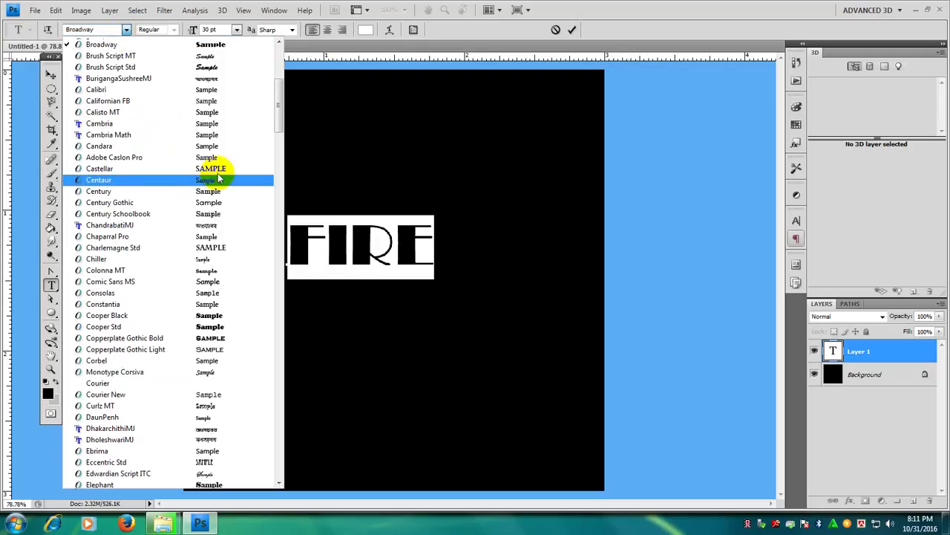
scroll(217, 179, "up", 3)
left_click(220, 211)
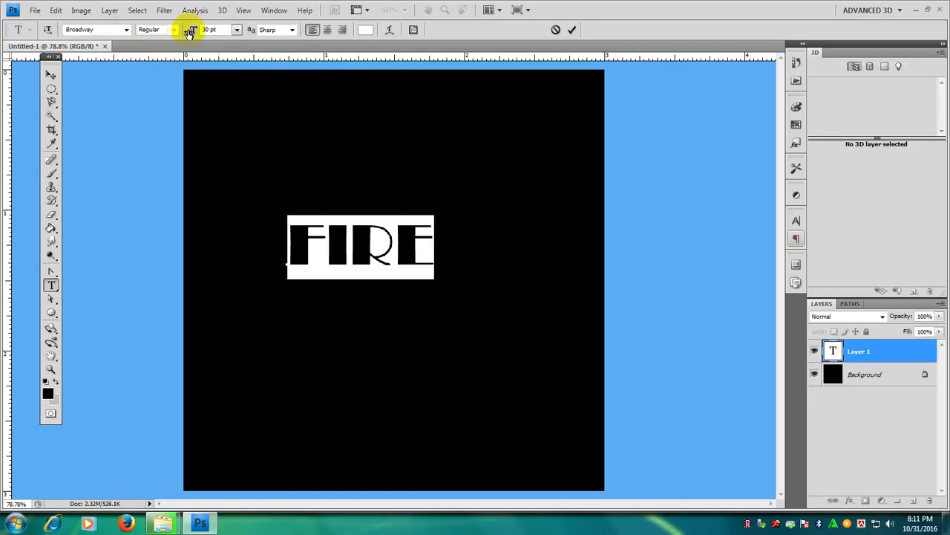
Step: Scale the word FIRE to about 198% width and 195% height and place it around the middle of the canvas
left_click(52, 75)
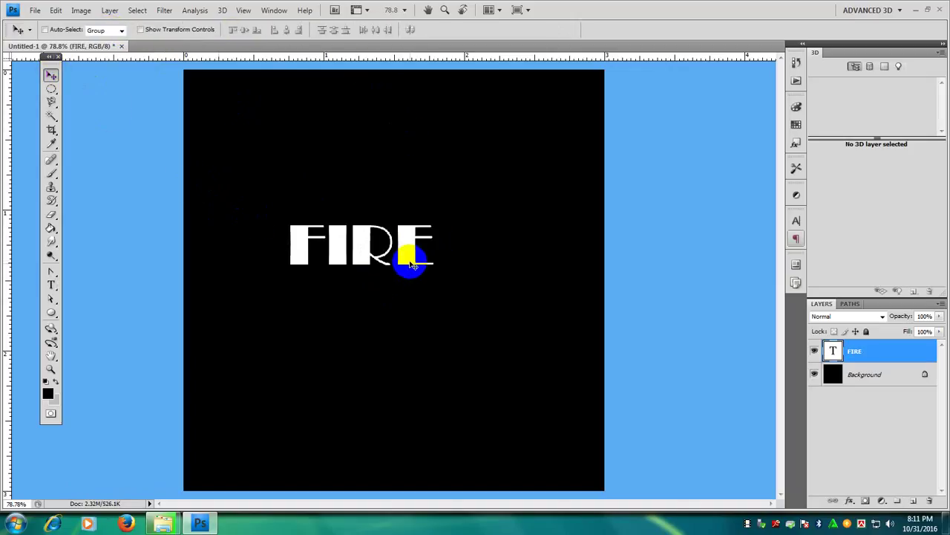
key("ctrl+t")
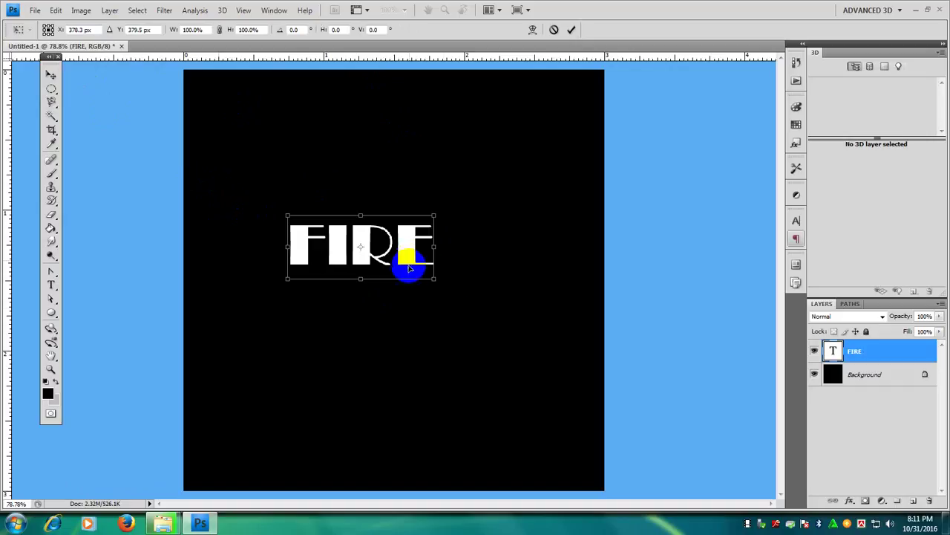
left_click_drag(435, 277, 575, 341)
left_click_drag(492, 289, 486, 279)
left_click(51, 286)
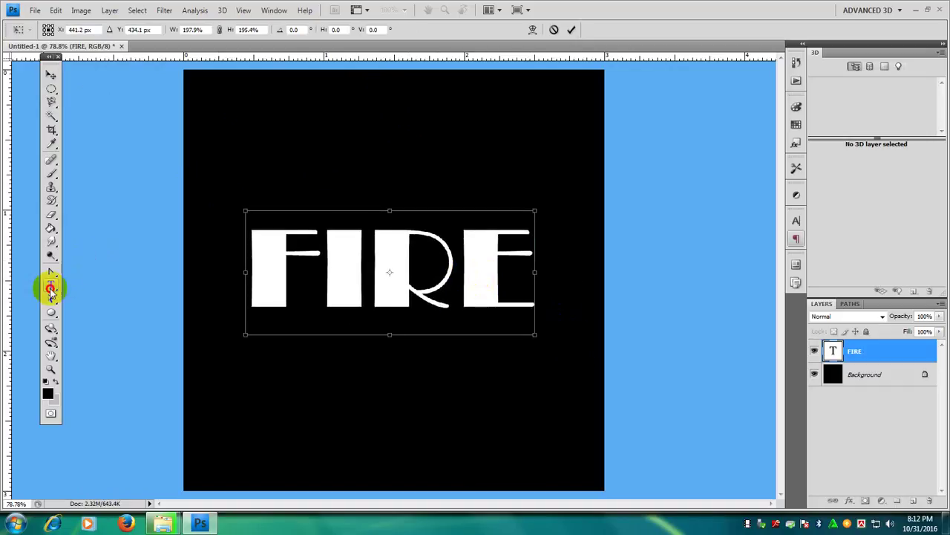
left_click(436, 201)
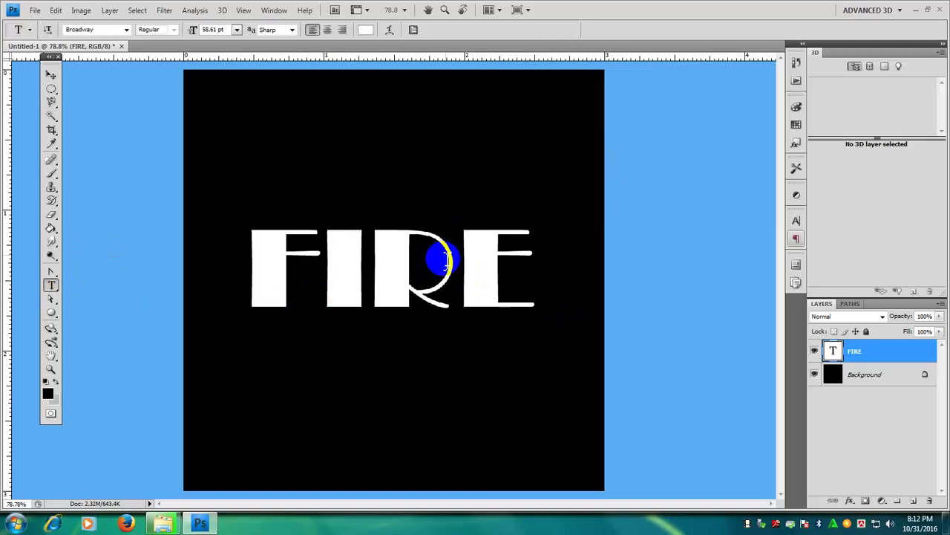
Step: Replace the word FIRE with BKTTC and shift the text so it fits inside the canvas
left_click_drag(530, 266, 263, 262)
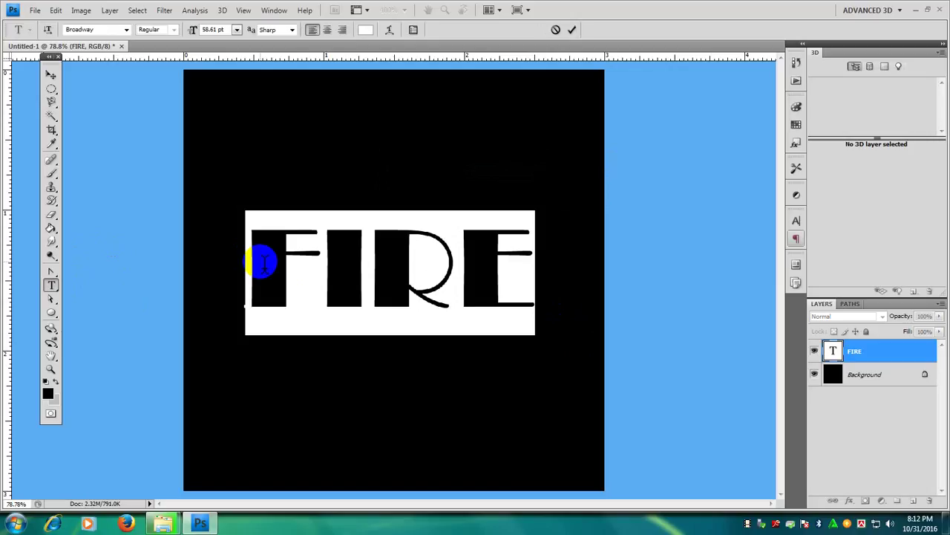
type("BKTTO")
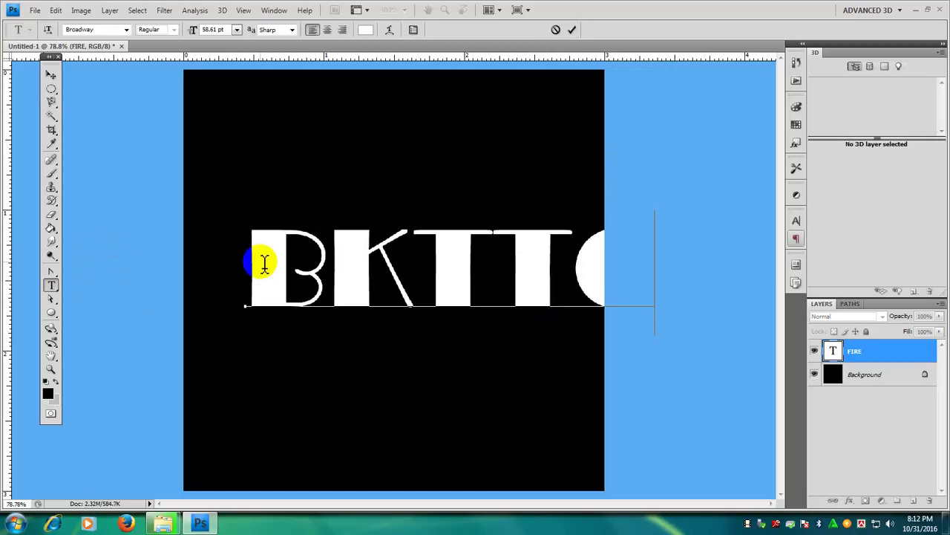
left_click_drag(412, 384, 356, 388)
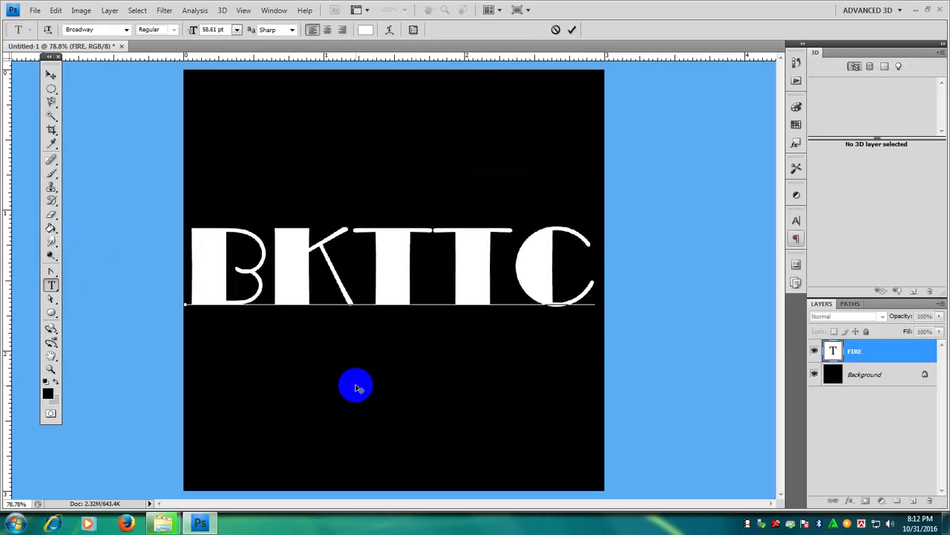
Step: Scale the BKTTC text down to about 91% with Free Transform and centre it horizontally on the canvas
key("ctrl")
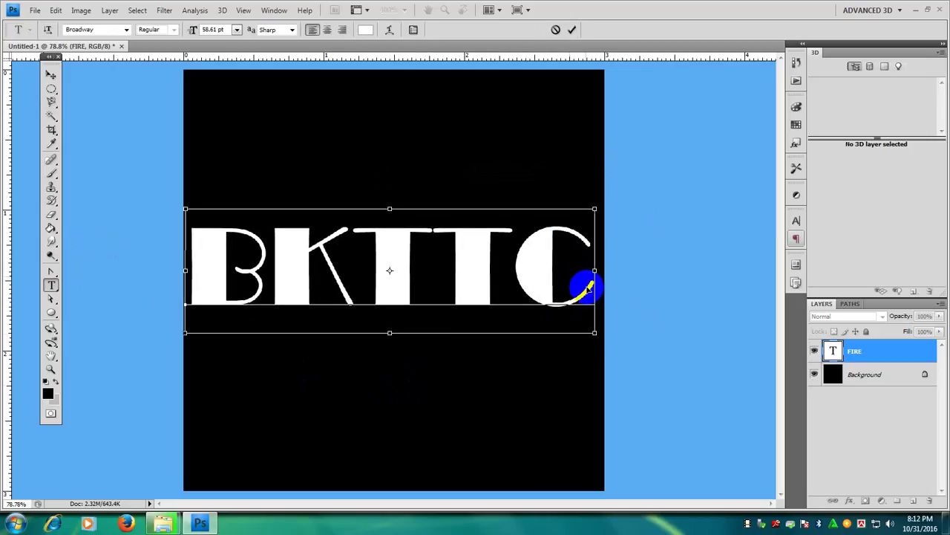
key("ctrl+t")
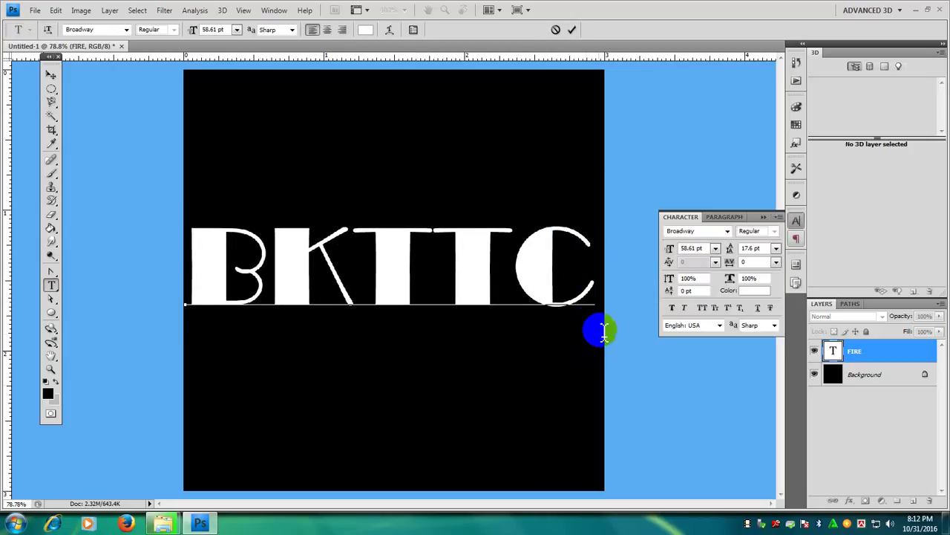
left_click(35, 11)
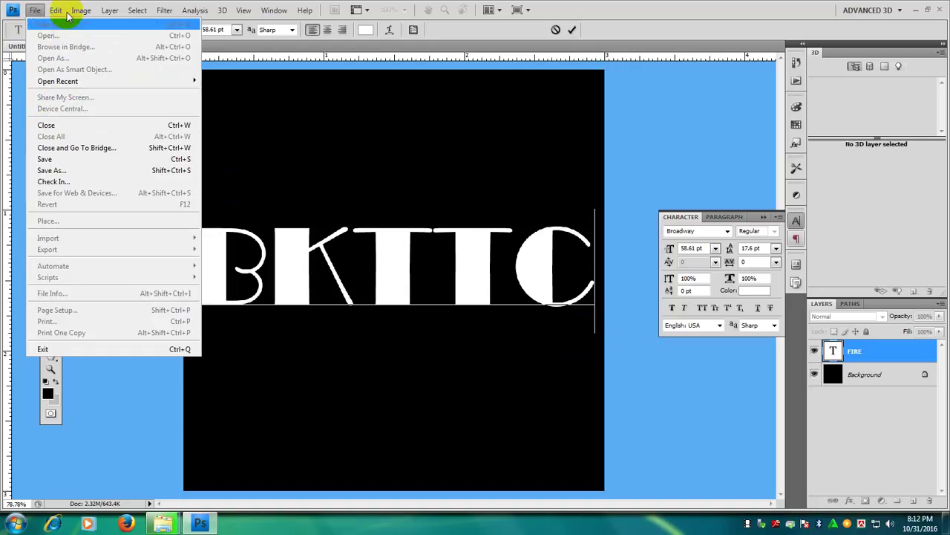
mouse_move(56, 11)
left_click(102, 220)
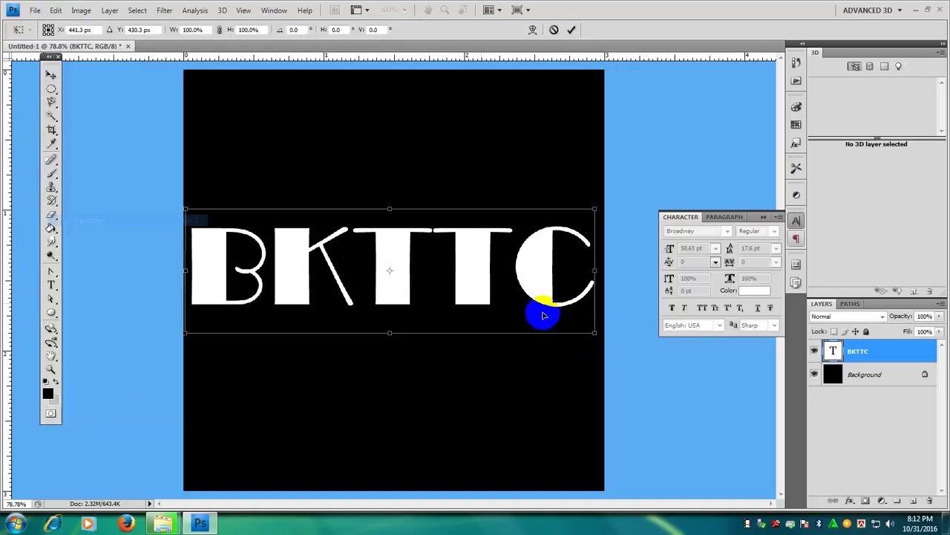
left_click_drag(592, 333, 560, 324)
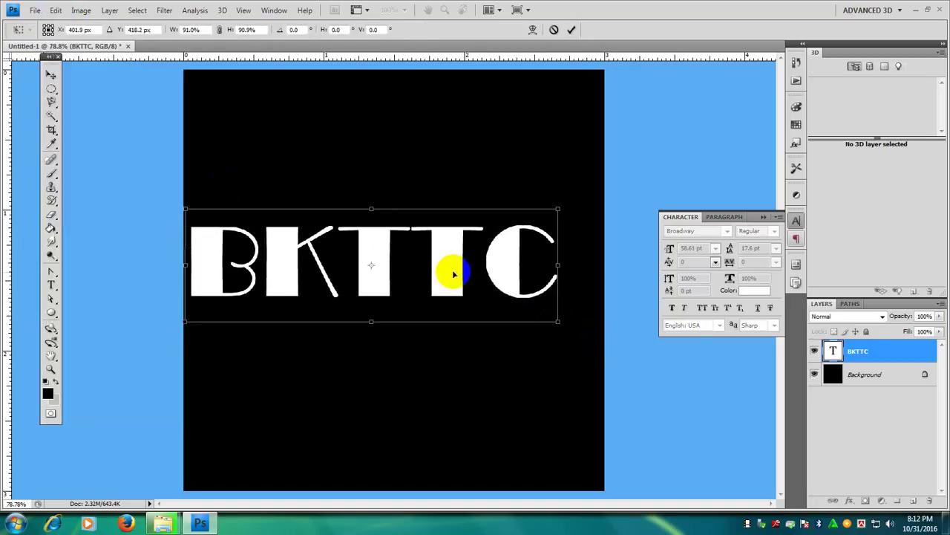
mouse_move(448, 269)
left_mouse_down()
mouse_move(468, 272)
mouse_move(462, 276)
left_mouse_up()
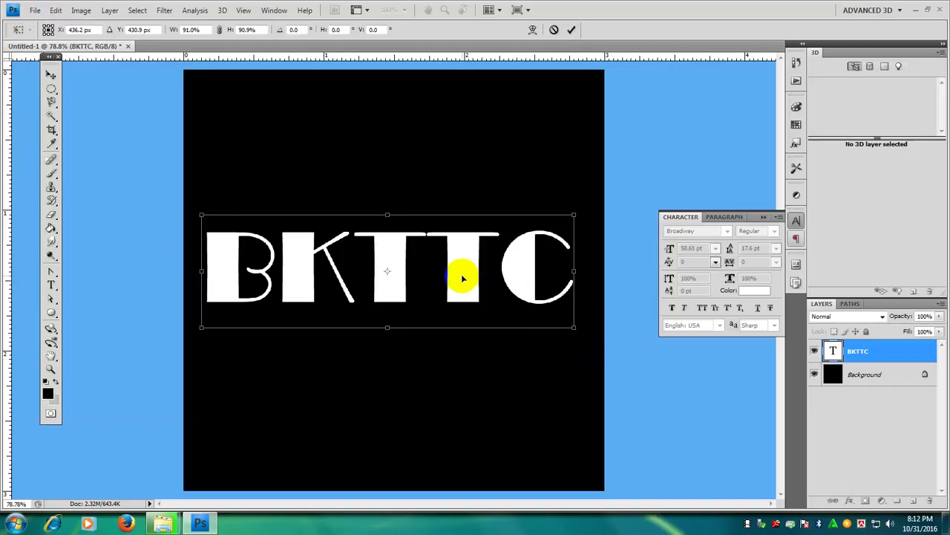
key("Return")
key("t")
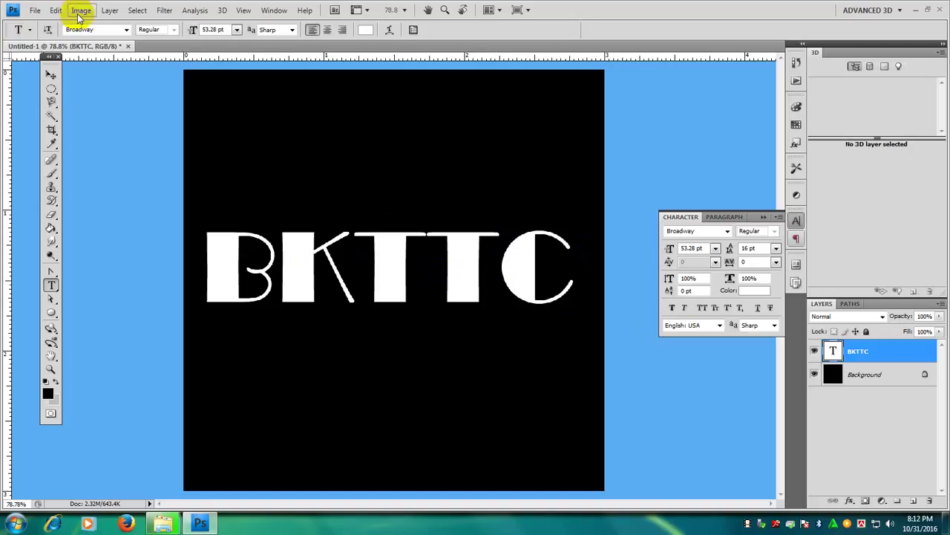
Step: Rasterize the type of the BKTTC layer
left_click(220, 11)
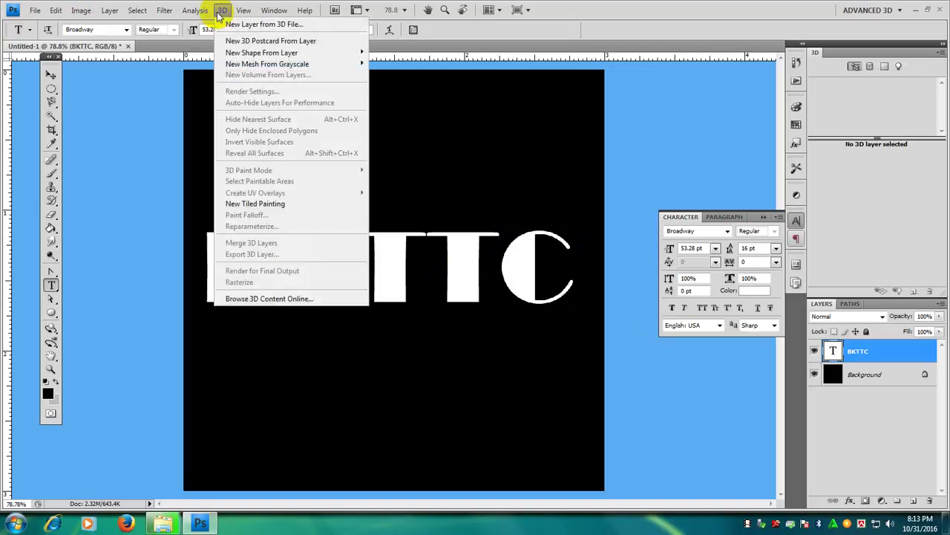
mouse_move(245, 12)
mouse_move(198, 12)
mouse_move(165, 13)
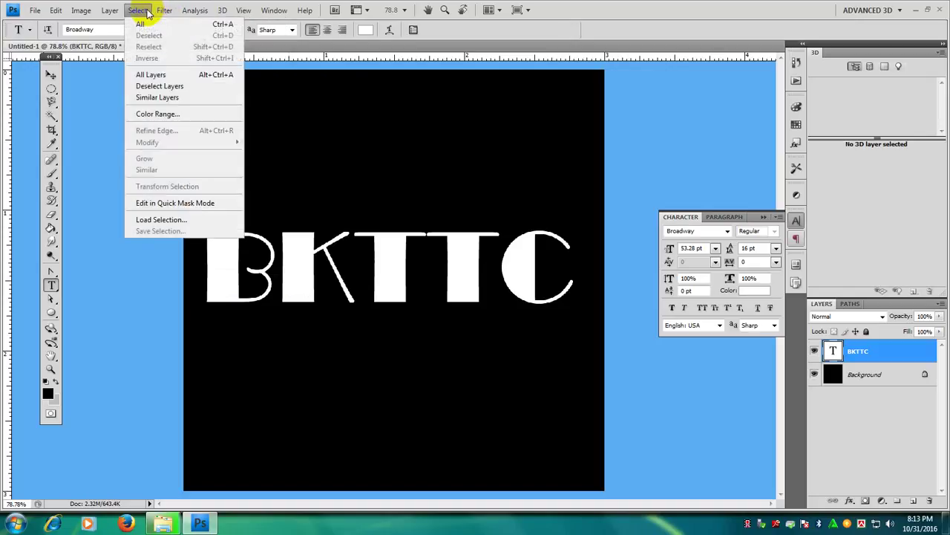
mouse_move(113, 14)
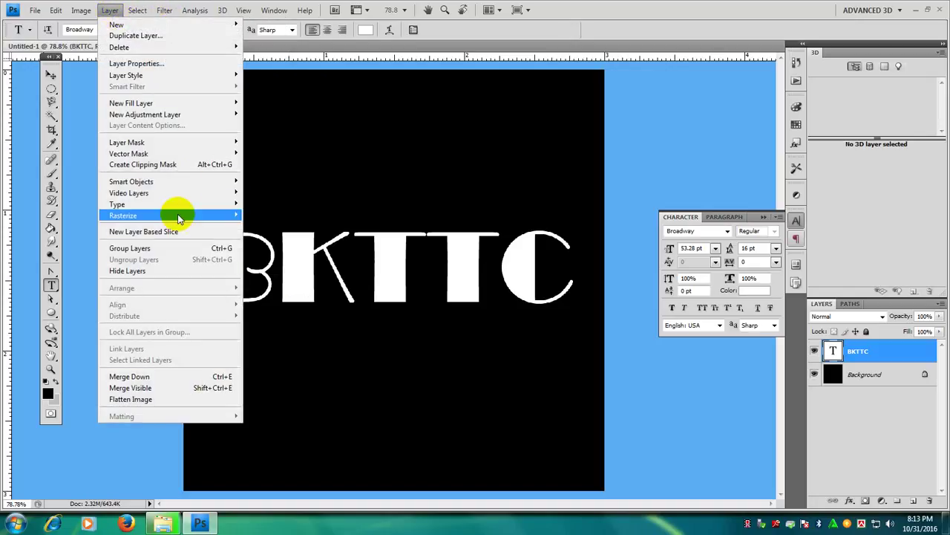
mouse_move(166, 214)
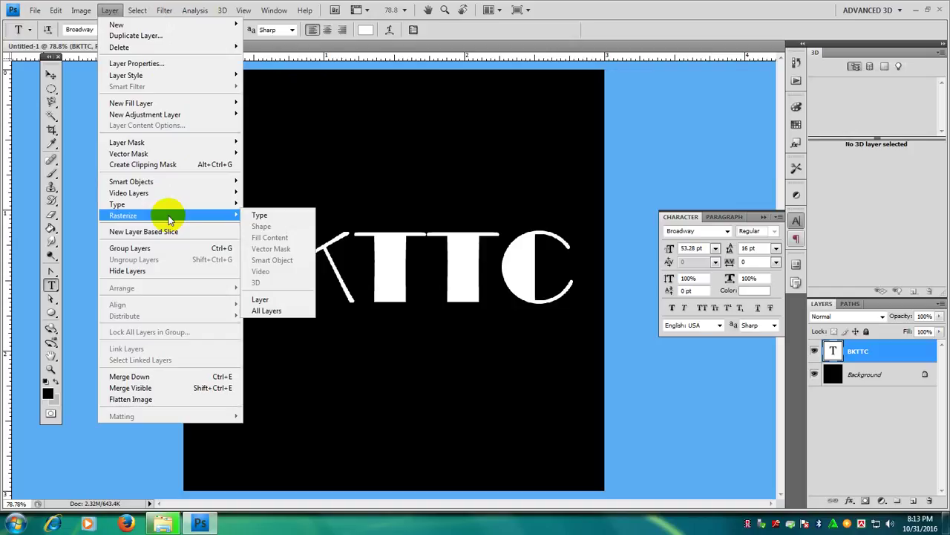
left_click(273, 213)
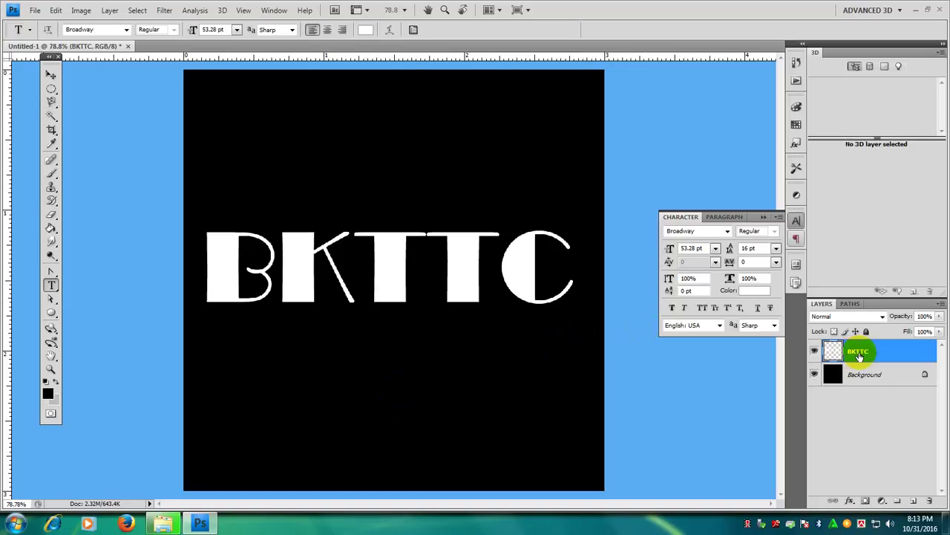
Step: Duplicate the rasterized BKTTC layer, hide the copy and make the original layer active
key("ctrl+j")
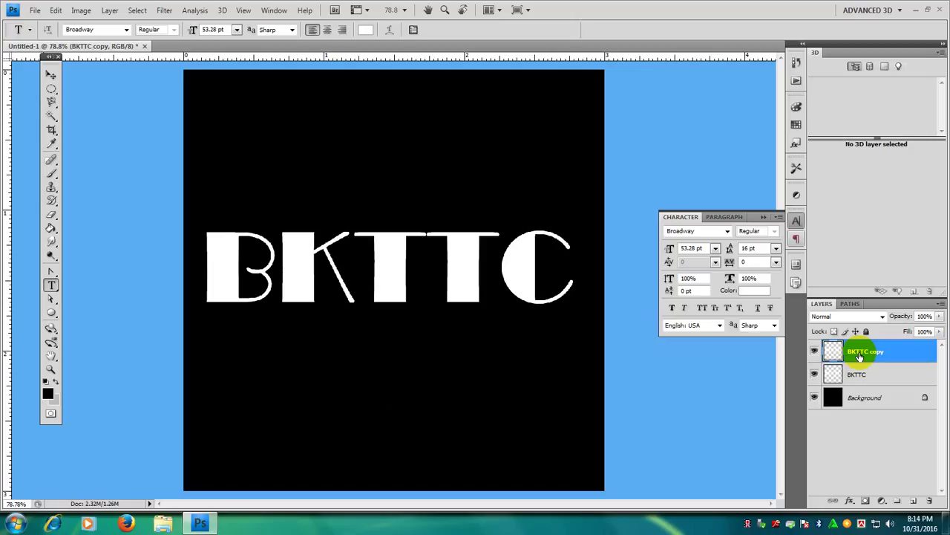
left_click(814, 350)
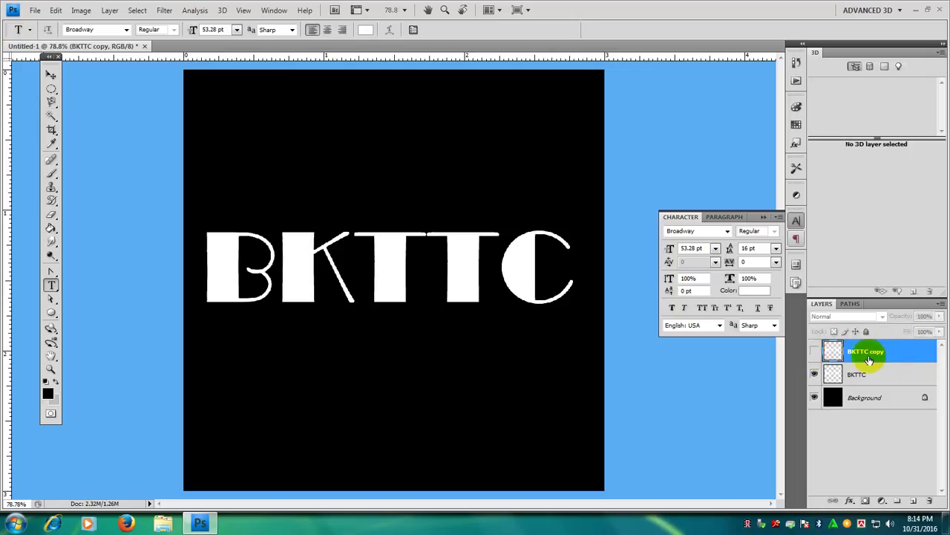
left_click(878, 377)
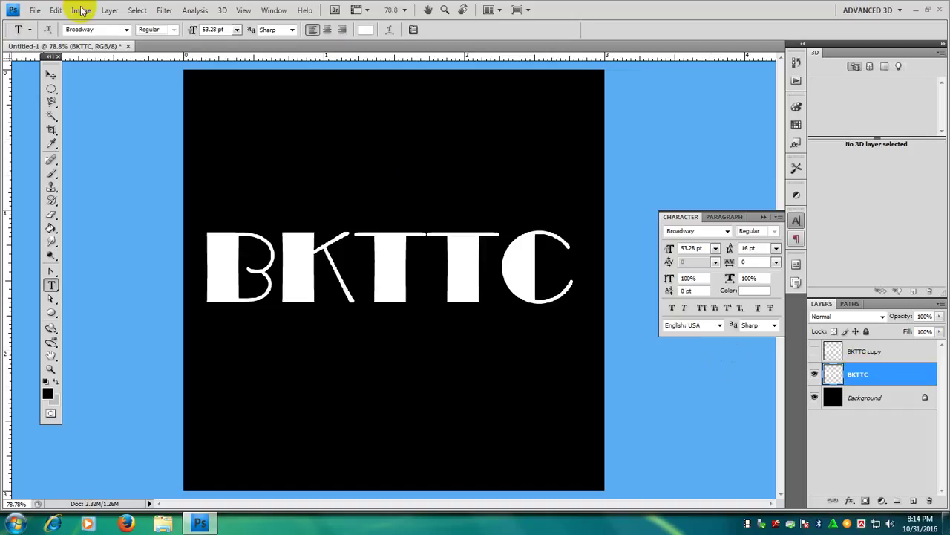
Step: Rotate the original BKTTC layer 90° clockwise
left_click(110, 10)
mouse_move(59, 10)
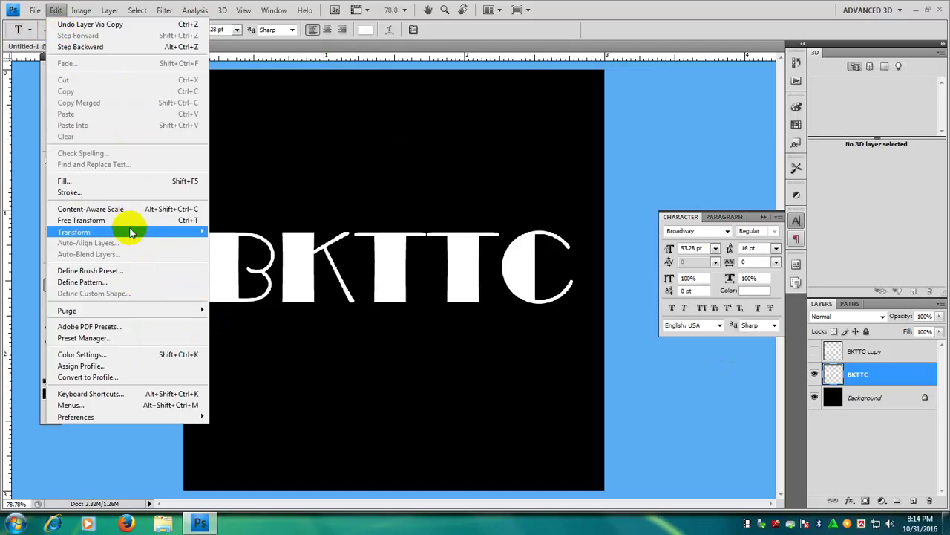
mouse_move(134, 234)
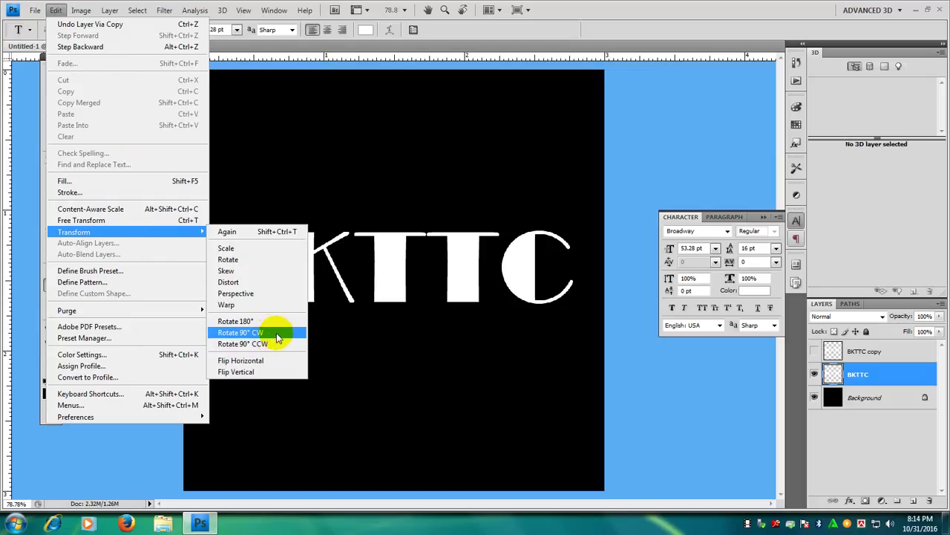
left_click(276, 338)
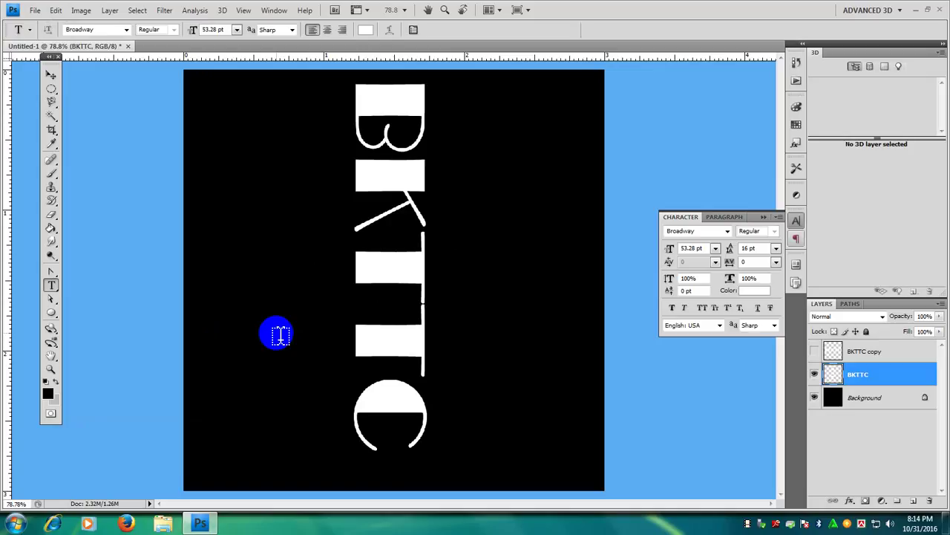
left_click(152, 309)
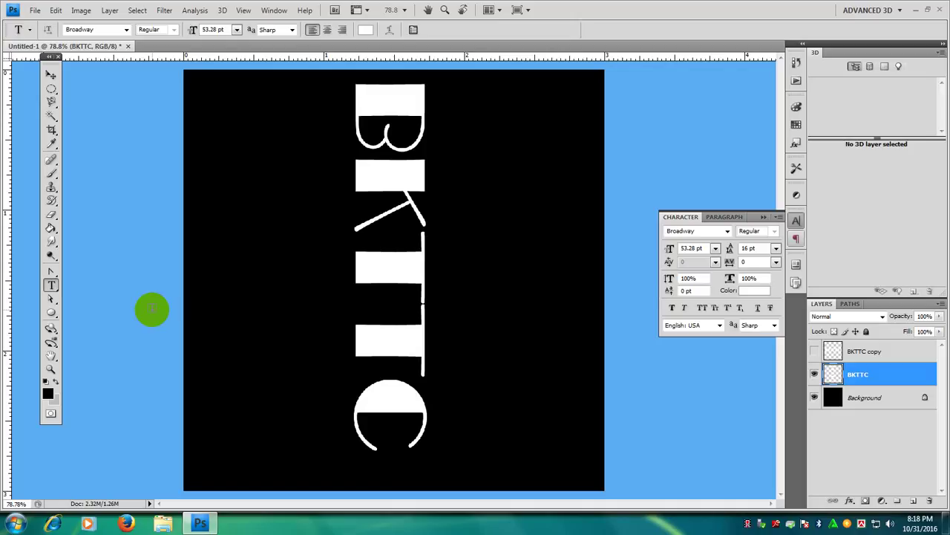
left_click(166, 14)
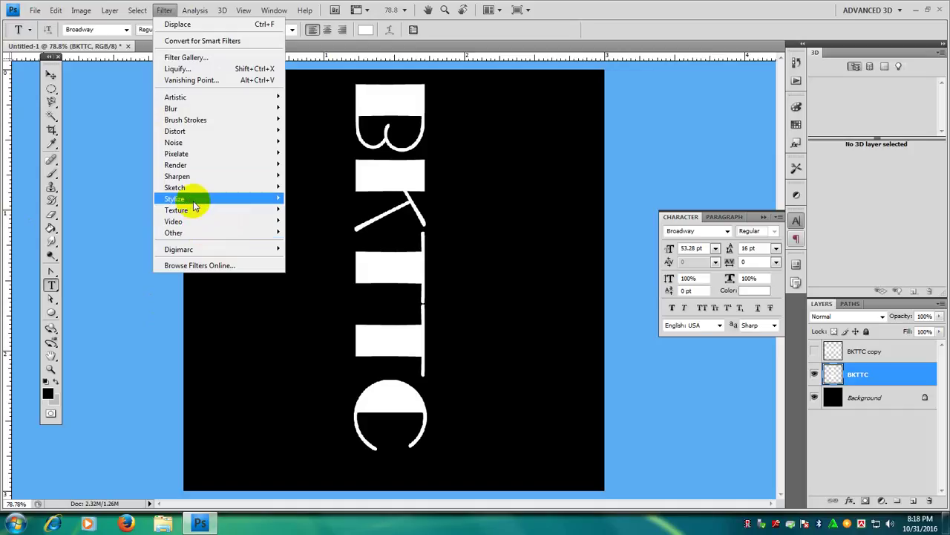
mouse_move(194, 206)
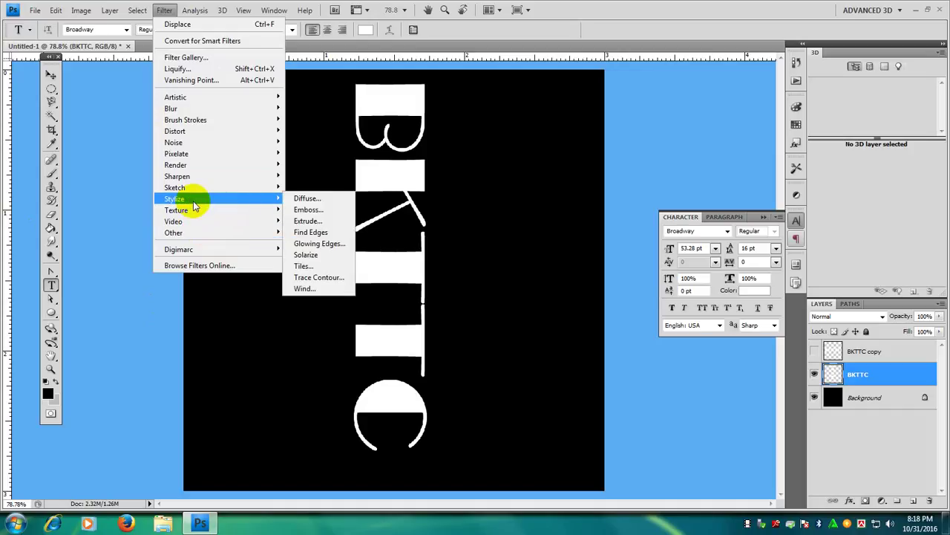
left_click(316, 289)
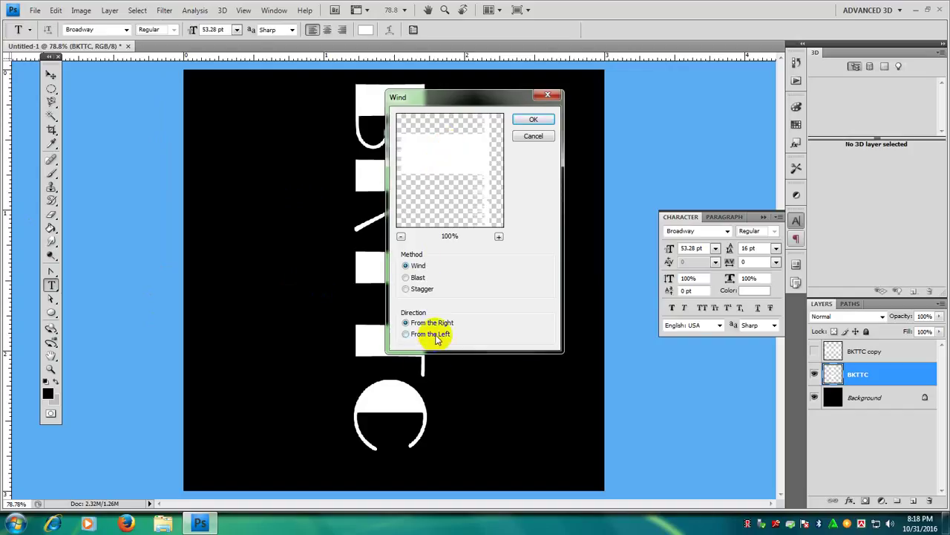
left_click(407, 333)
left_click_drag(477, 102, 612, 92)
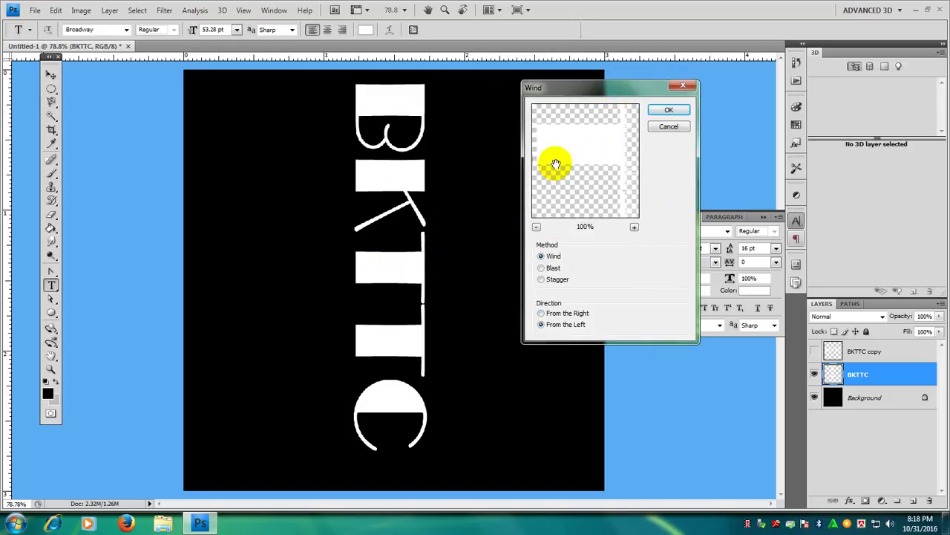
left_click_drag(555, 164, 583, 185)
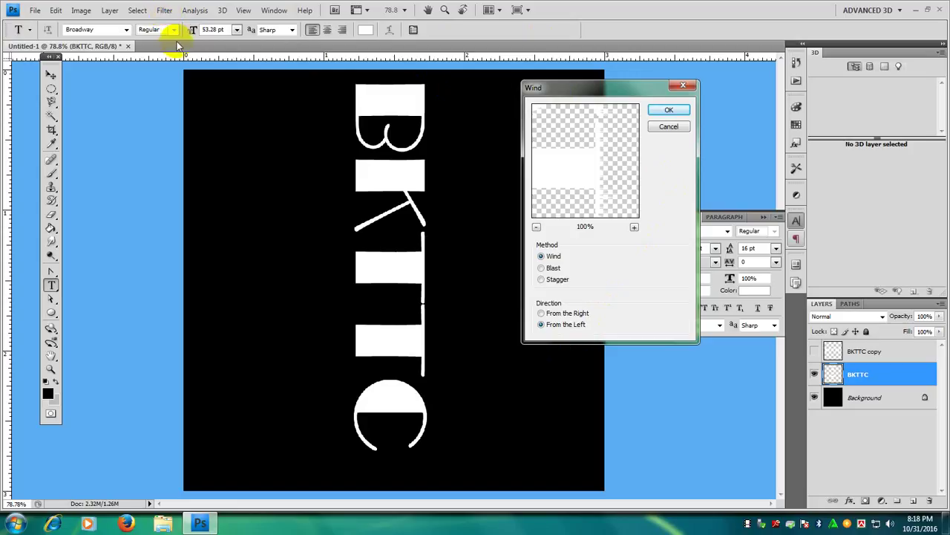
left_click(524, 90)
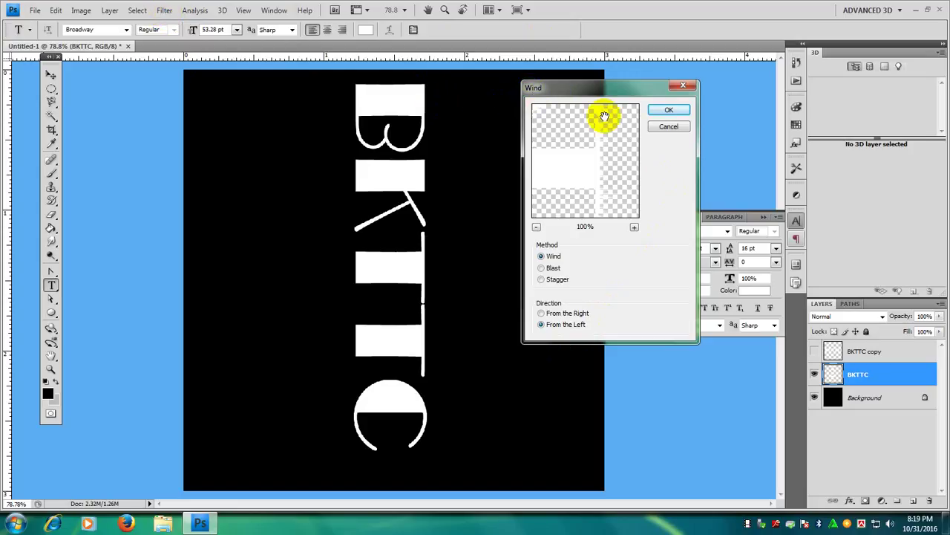
left_click(669, 111)
Step: Apply the Wind filter to the BKTTC layer with the Wind method and the direction From the Left
left_click(164, 10)
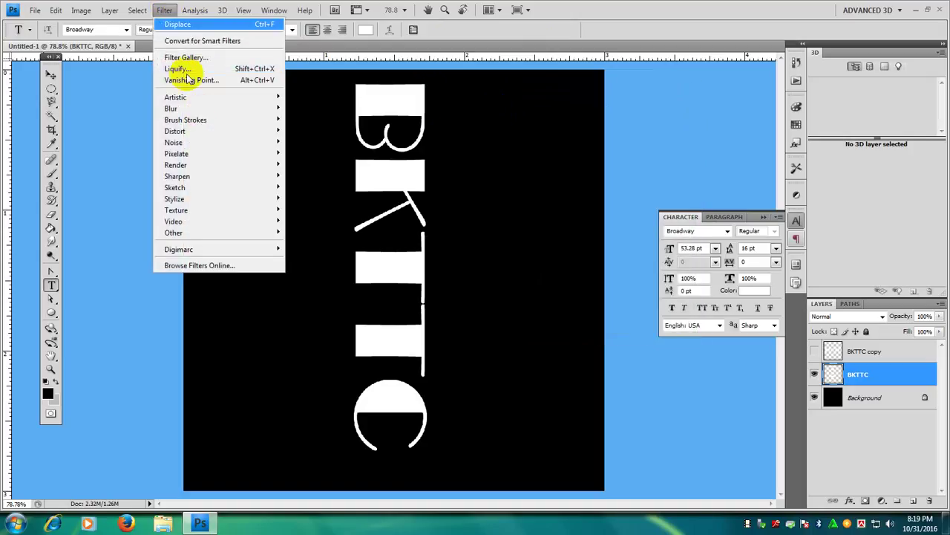
mouse_move(202, 203)
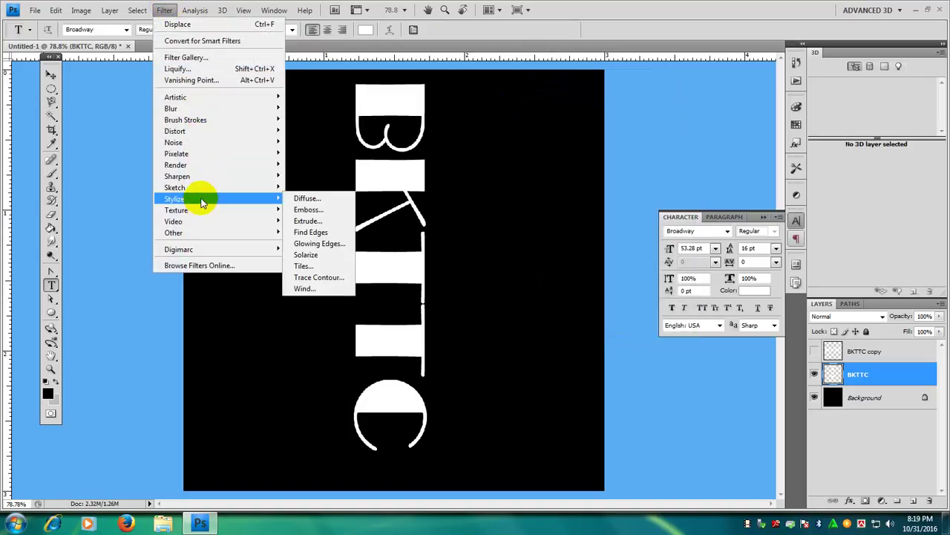
left_click(315, 294)
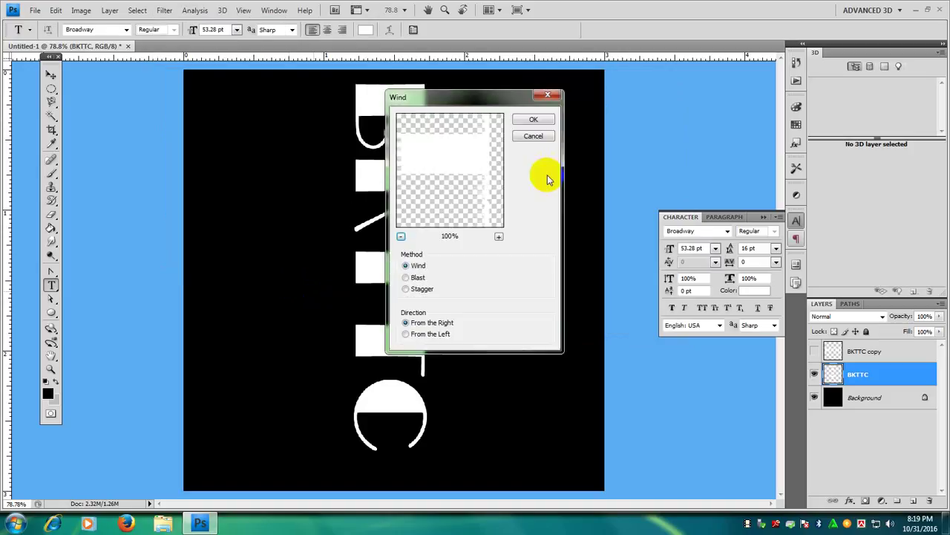
left_click(408, 334)
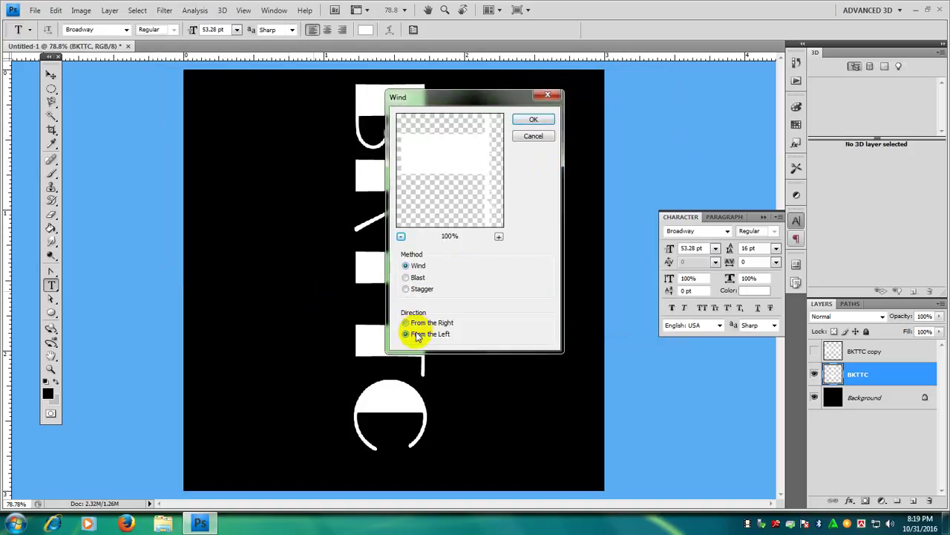
left_click_drag(483, 97, 650, 73)
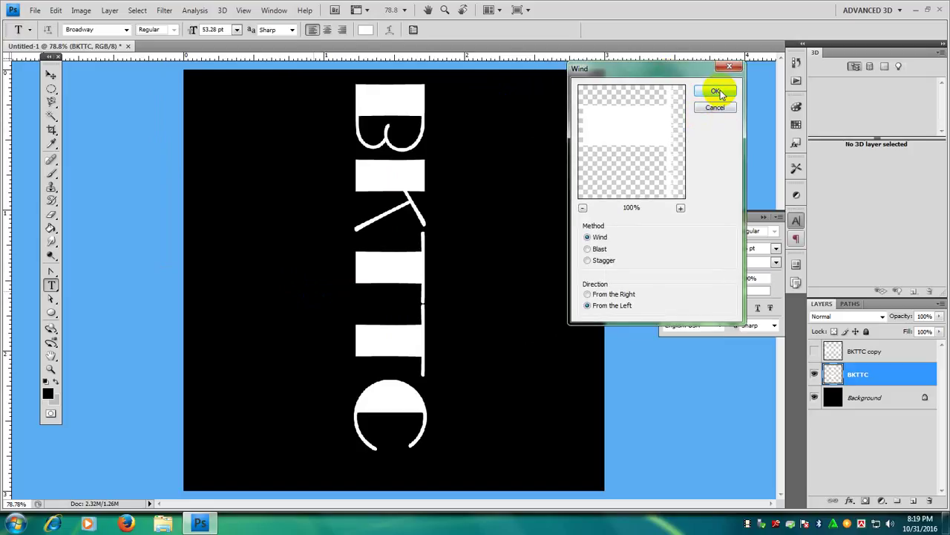
left_click(717, 92)
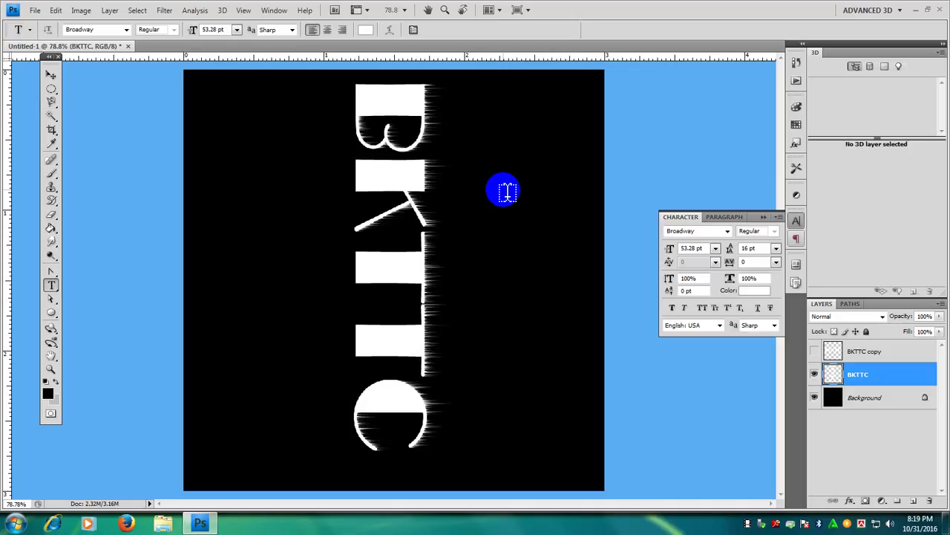
Step: Reapply the same Wind filter to the BKTTC layer two more times to lengthen the streaks
left_click(164, 11)
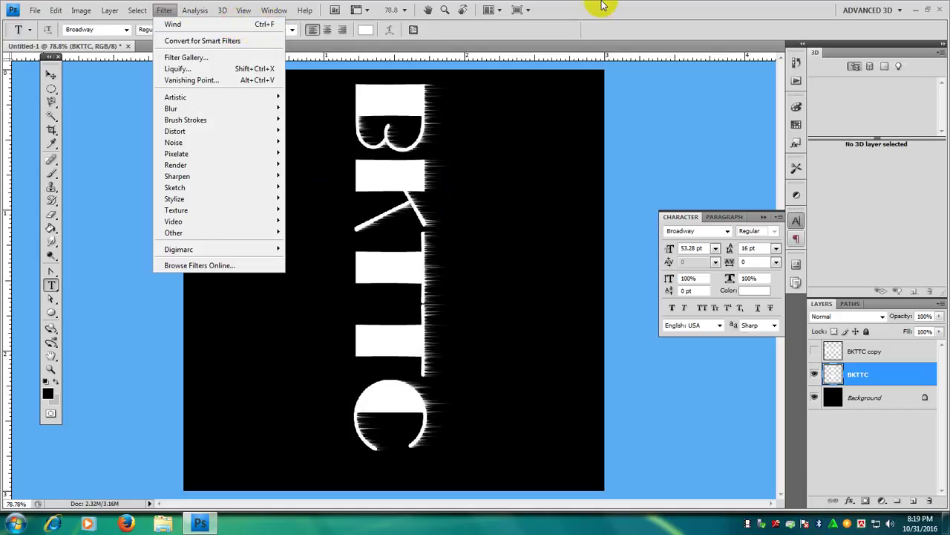
left_click(523, 98)
left_click(422, 217)
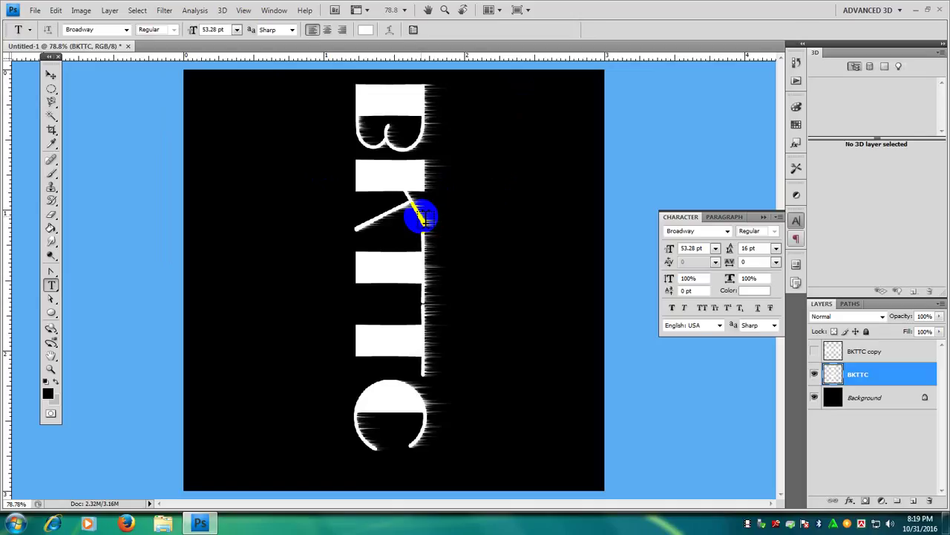
key("ctrl+f")
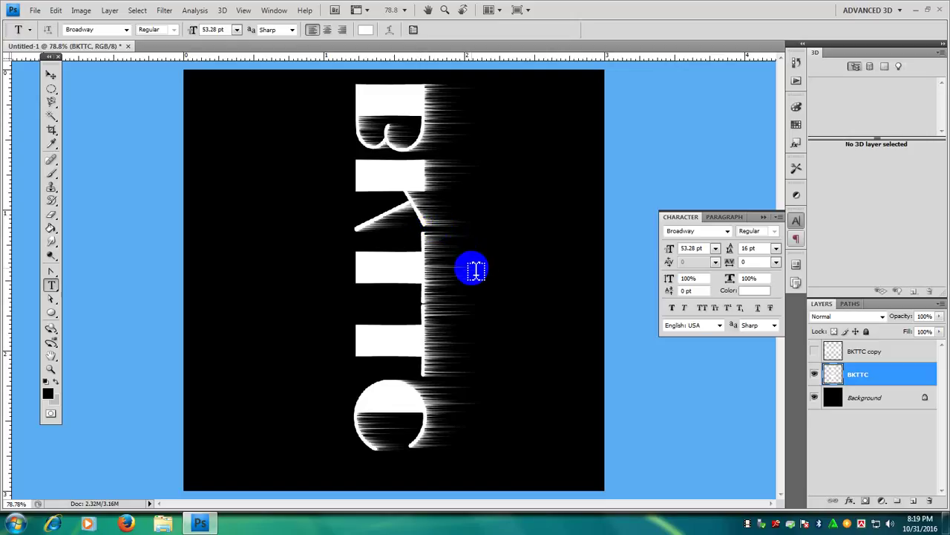
key("ctrl+f")
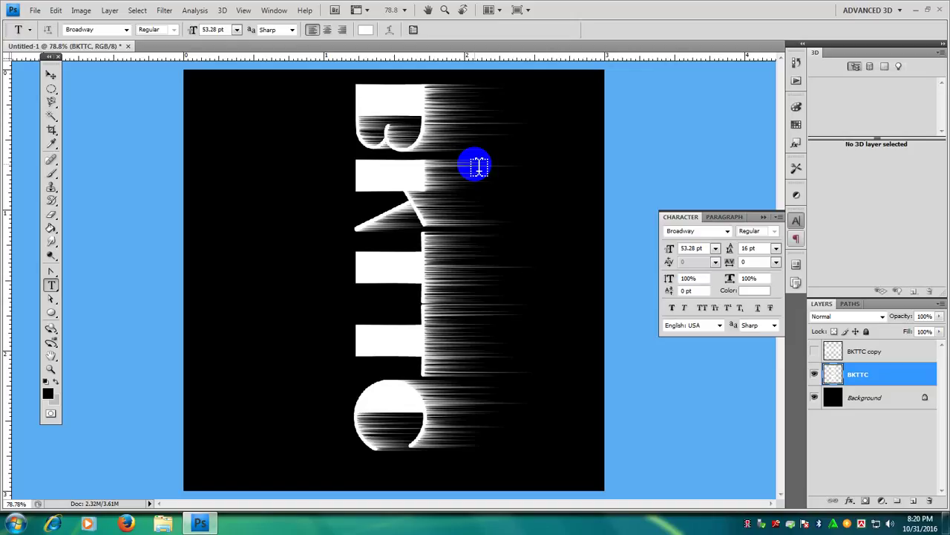
Step: Rotate the wind-streaked BKTTC layer 90° counterclockwise
left_click(58, 11)
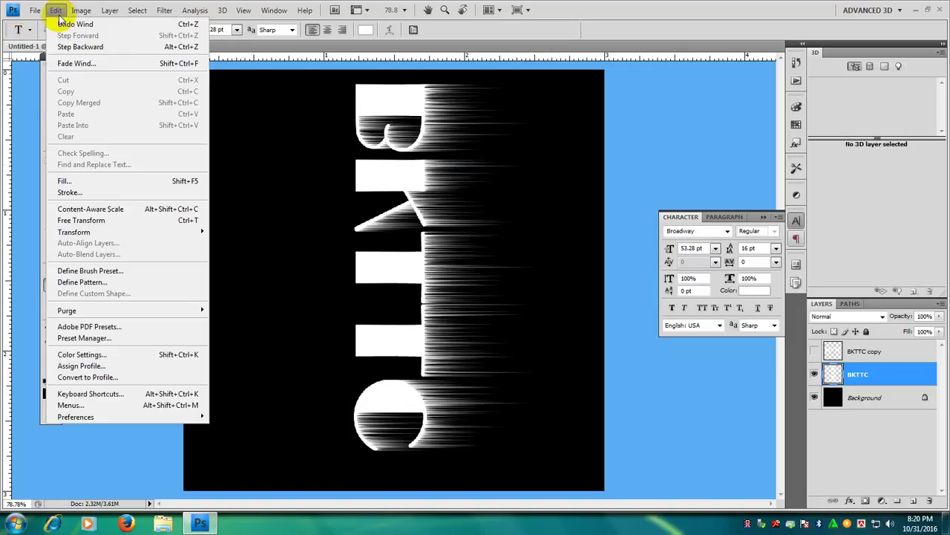
mouse_move(99, 233)
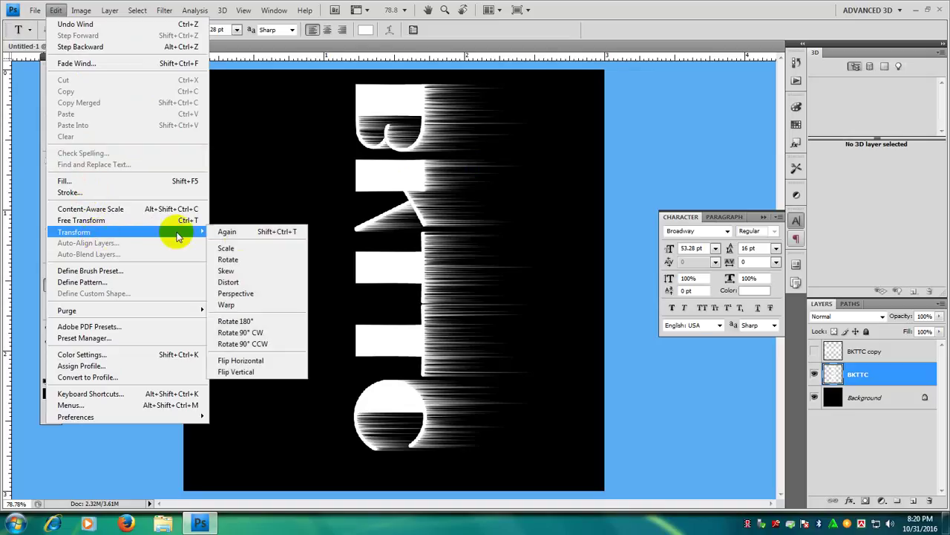
left_click(269, 345)
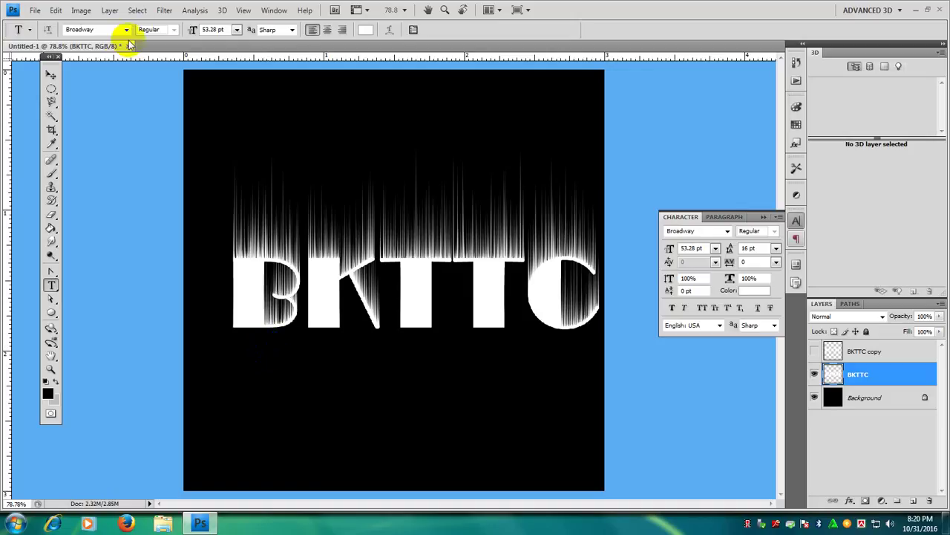
Step: Apply a Gaussian Blur with a radius of 1.2 pixels to the BKTTC layer
left_click(165, 11)
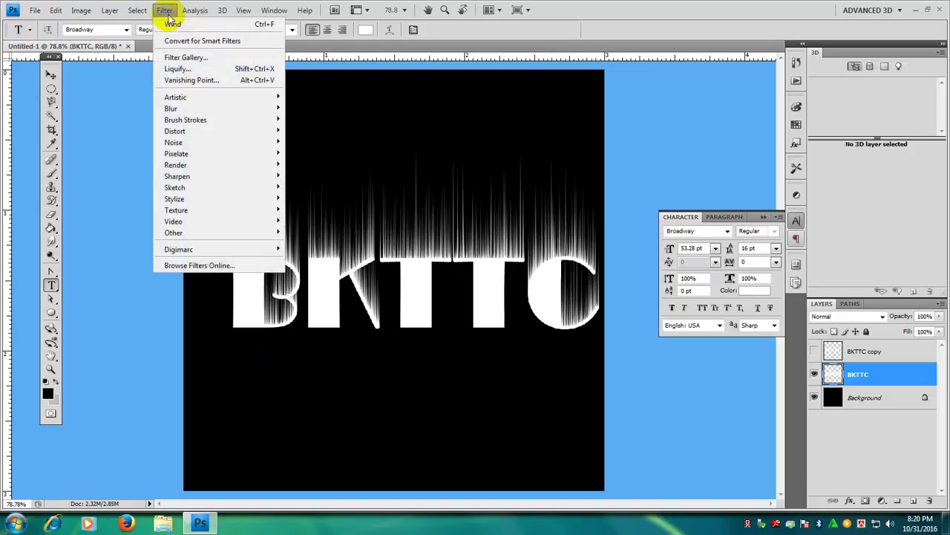
mouse_move(186, 107)
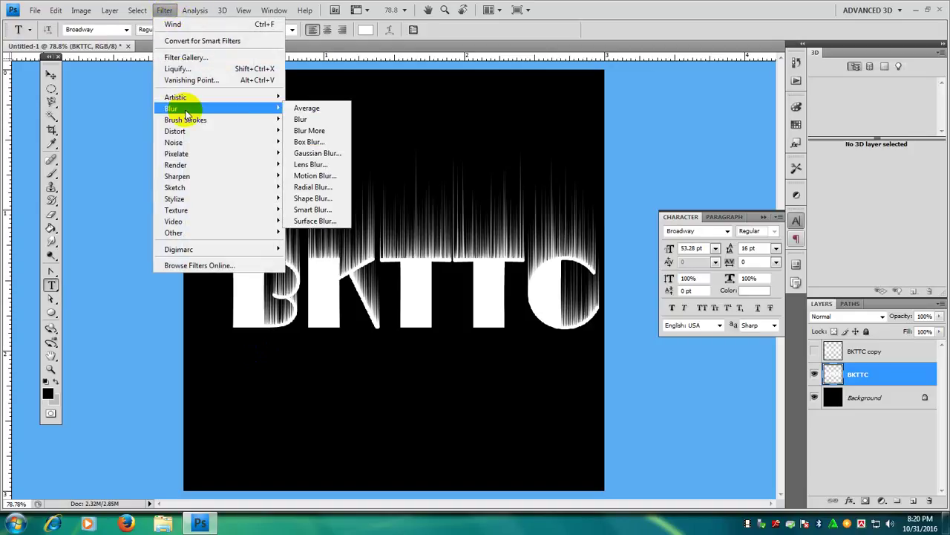
left_click(325, 155)
left_click(579, 274)
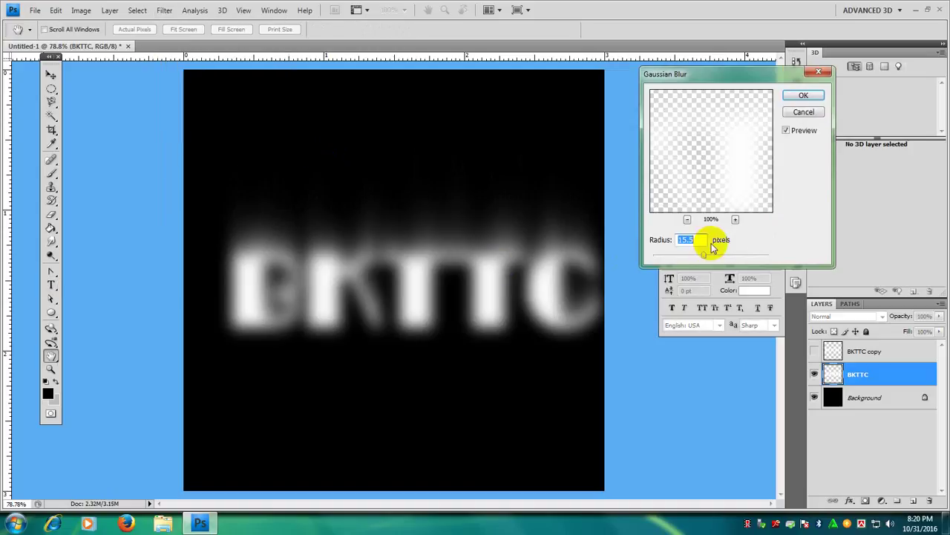
type("1.2")
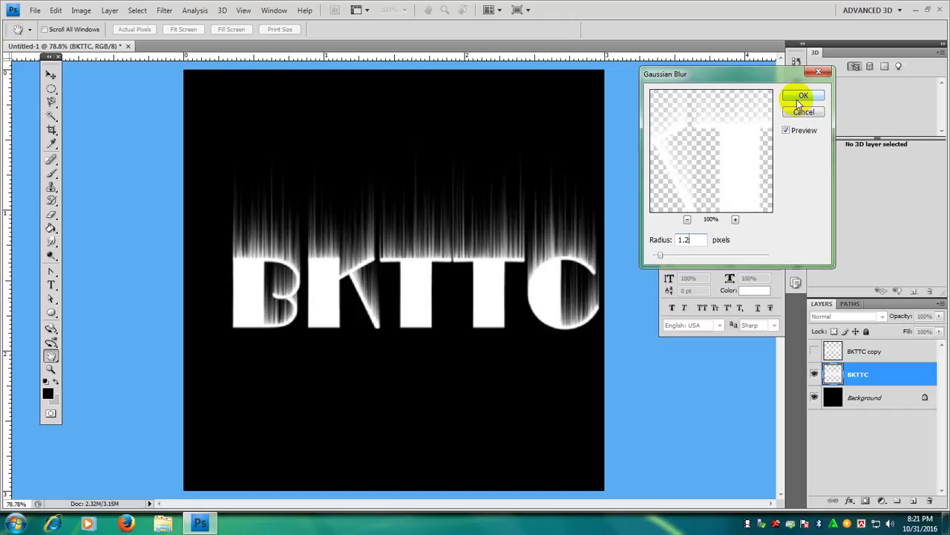
left_click_drag(382, 185, 383, 186)
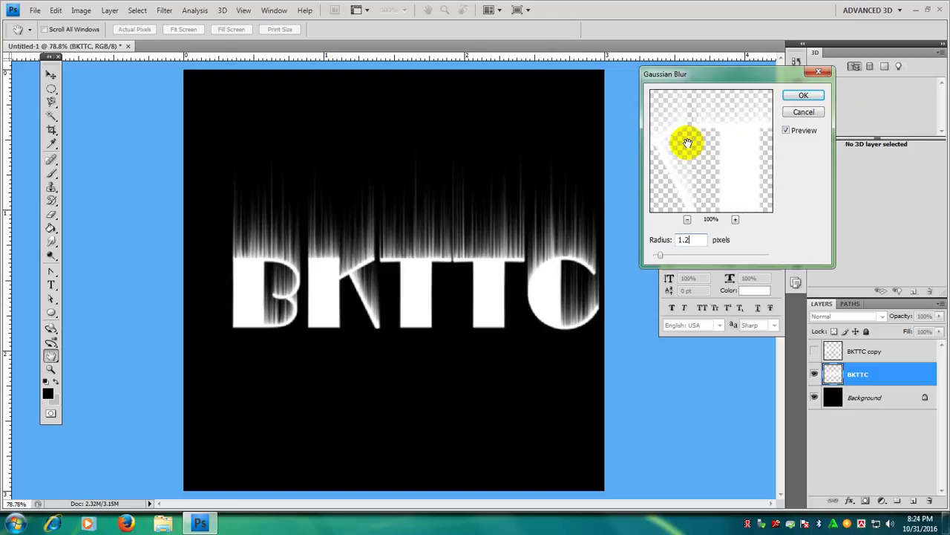
left_click_drag(683, 144, 675, 159)
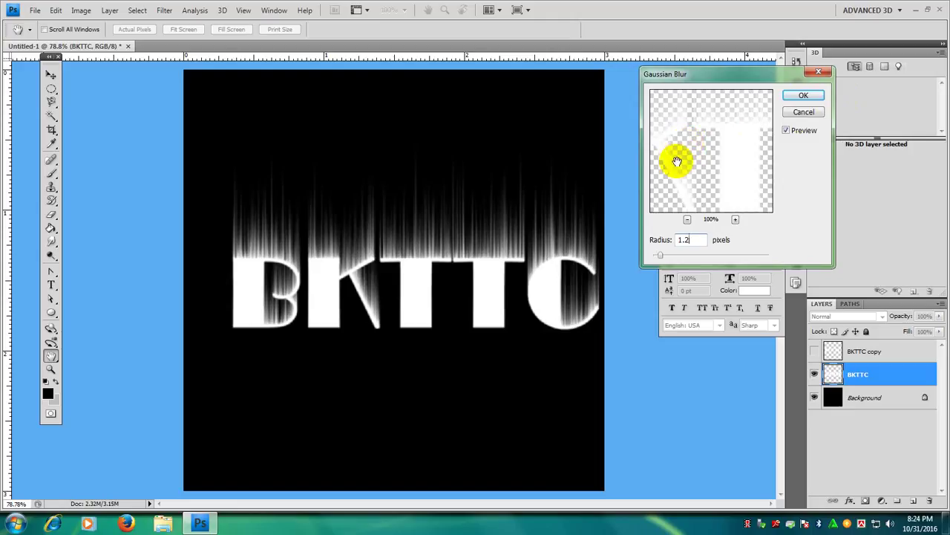
left_click(804, 96)
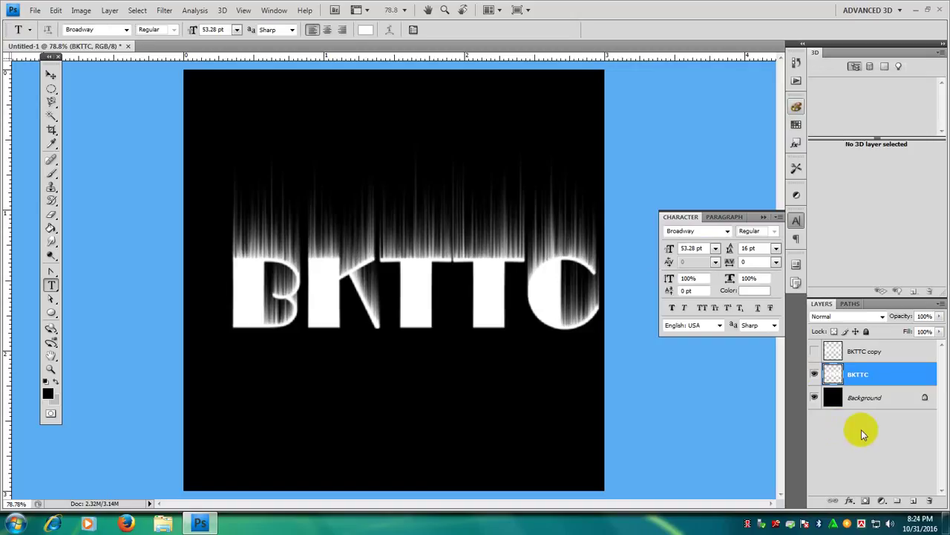
Step: Duplicate the Background layer and merge the BKTTC layer down into the duplicate
left_click(879, 399)
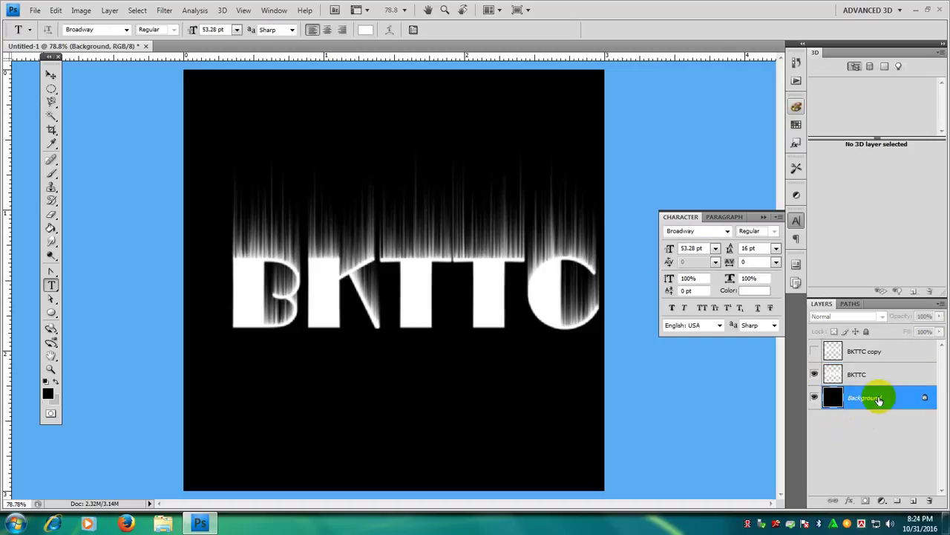
key("ctrl+j")
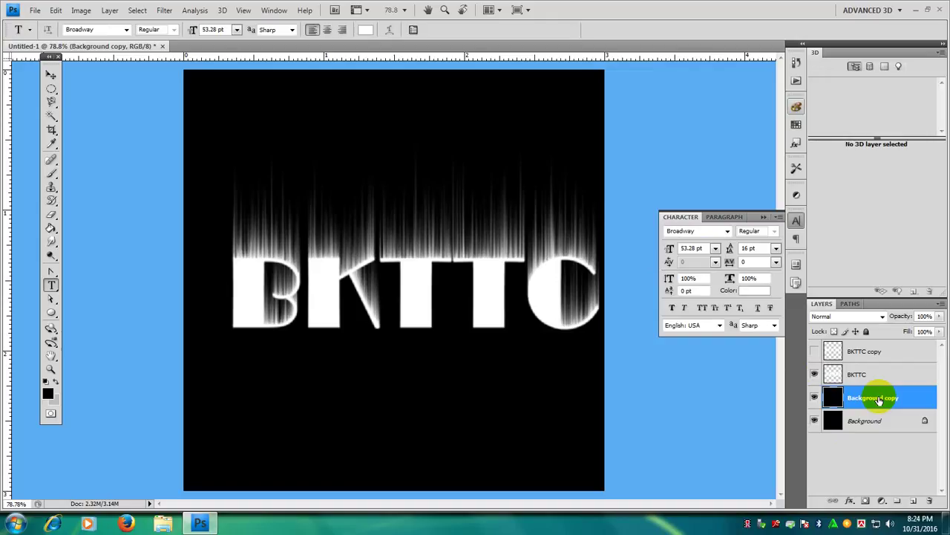
left_click(856, 375)
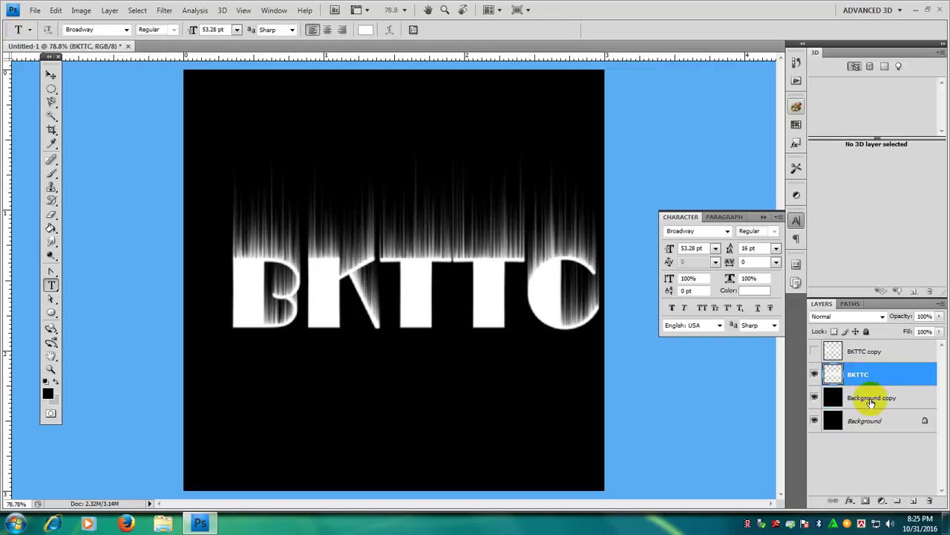
left_click(873, 401)
left_click(871, 382)
left_click(867, 397)
left_click(870, 377)
right_click(867, 376)
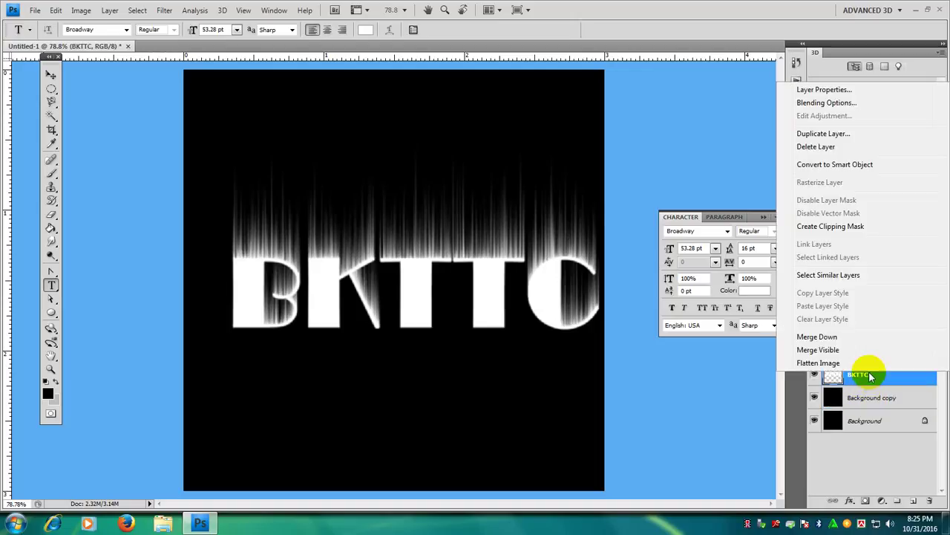
left_click(835, 336)
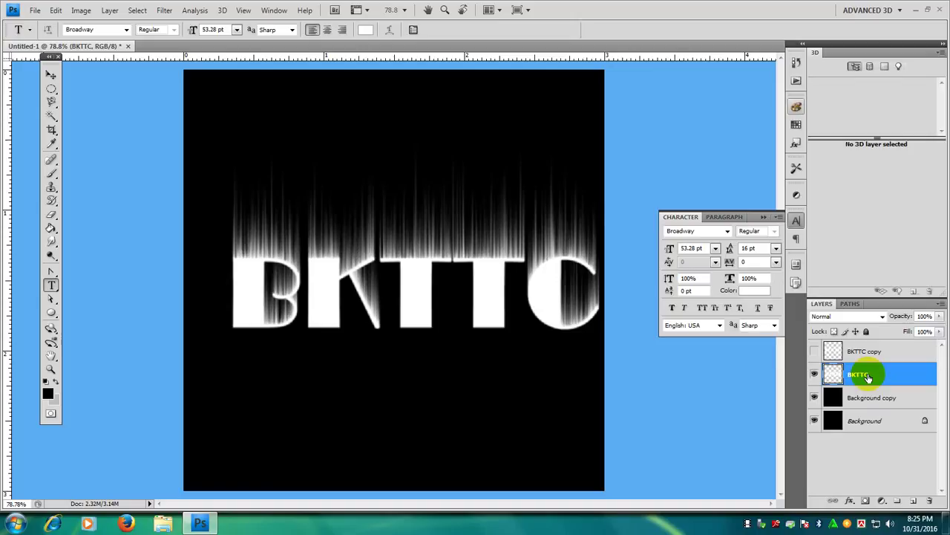
right_click(867, 377)
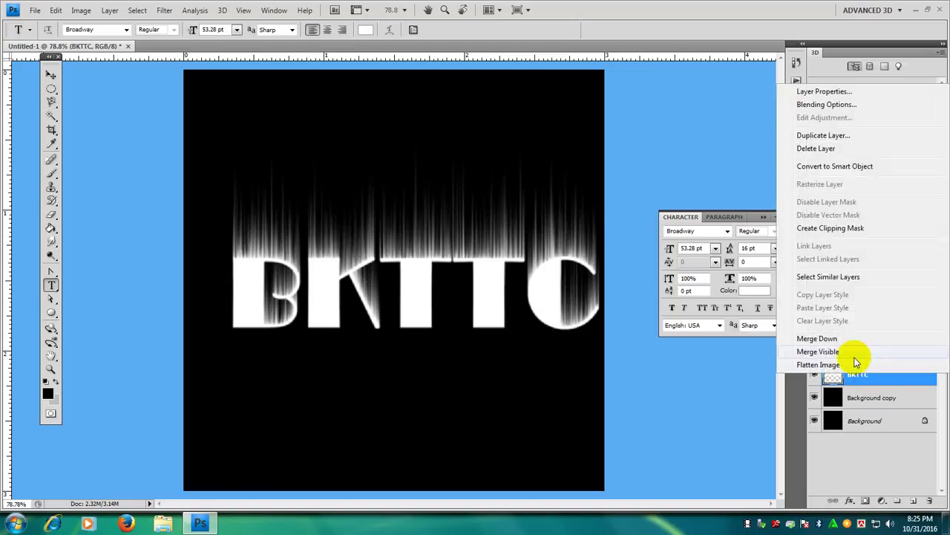
left_click(854, 357)
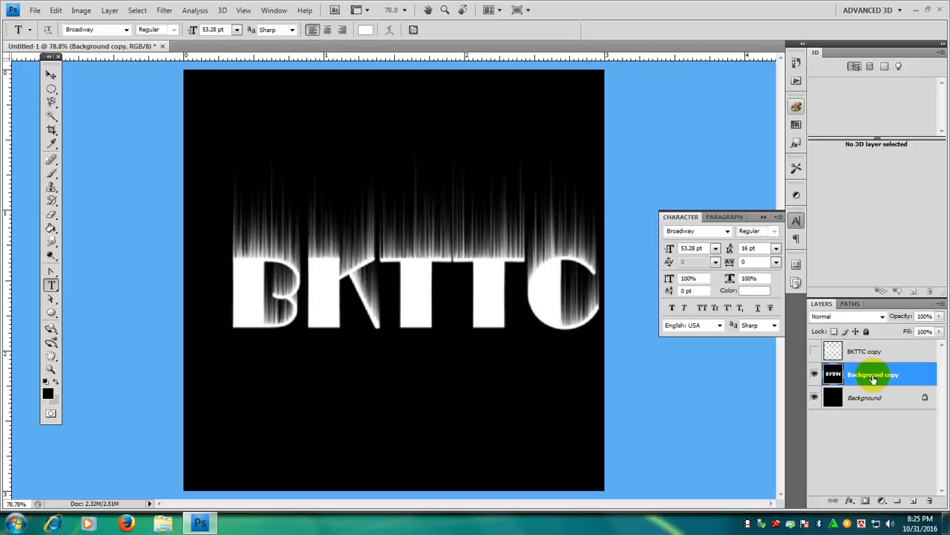
Step: Rename the merged layer to flames and keep it as the active layer
double_click(873, 375)
type("f")
type("i")
type("r")
type("mes")
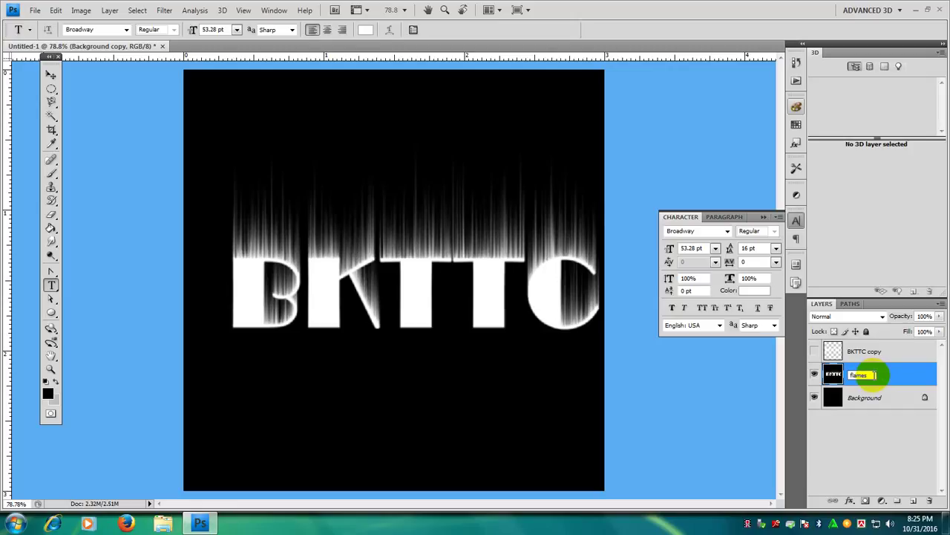
left_click(874, 422)
left_click(874, 373)
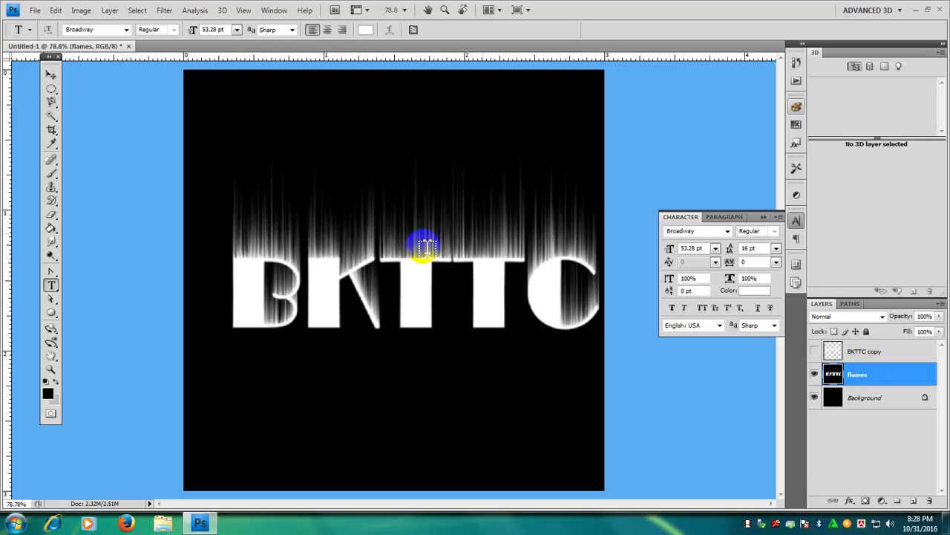
Step: Switch from the elliptical to the Rectangular Marquee tool
left_click(49, 75)
left_click_drag(51, 88, 97, 91)
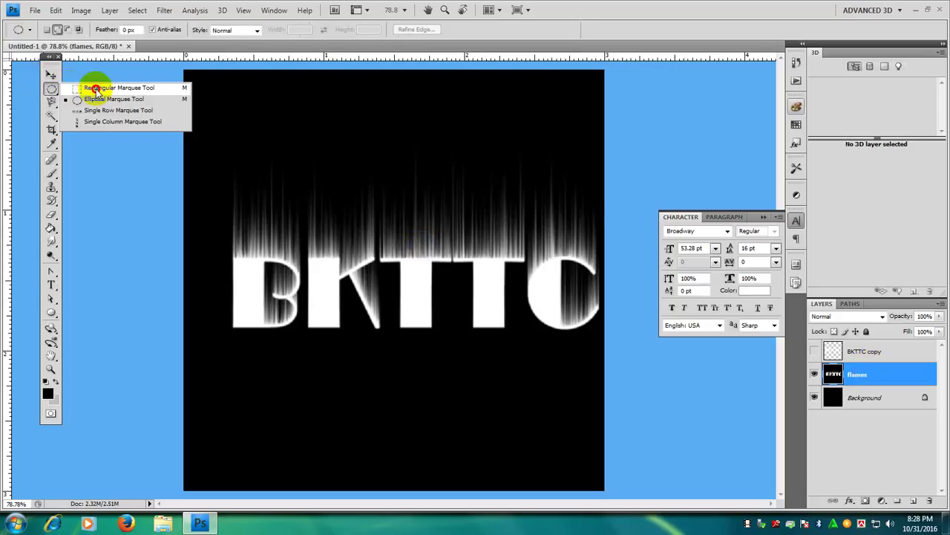
left_click(96, 90)
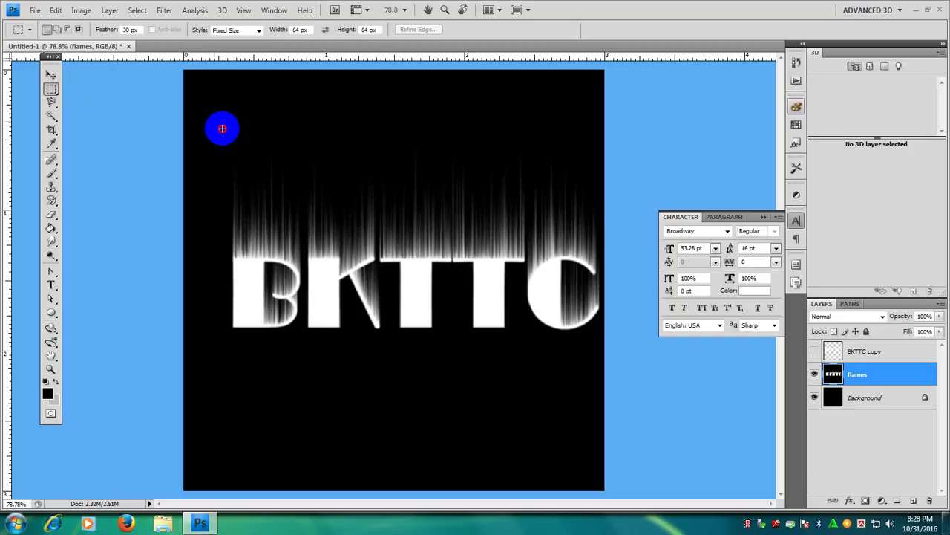
Step: Try to place fixed-size 64 by 64 px selections with a 30 px feather on the flames layer
left_click(223, 129)
left_click(226, 134)
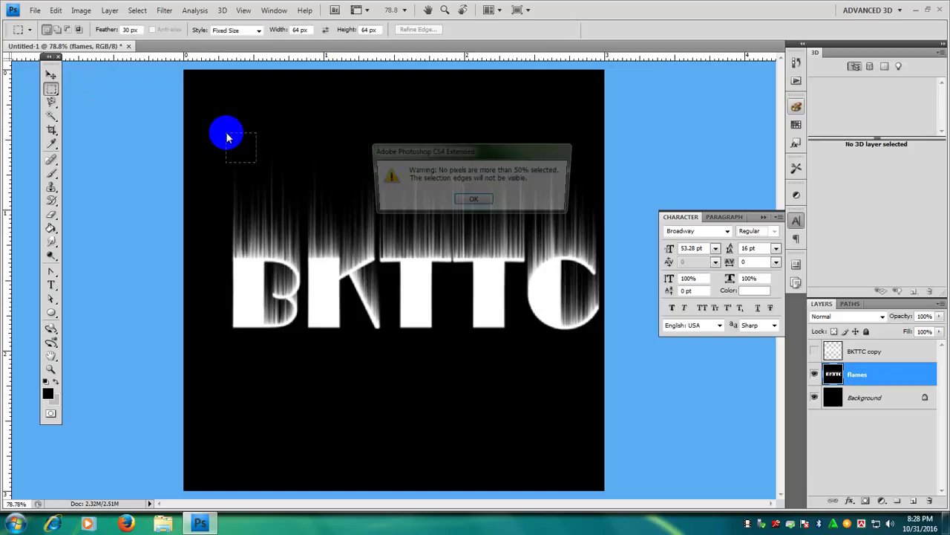
left_click(426, 283)
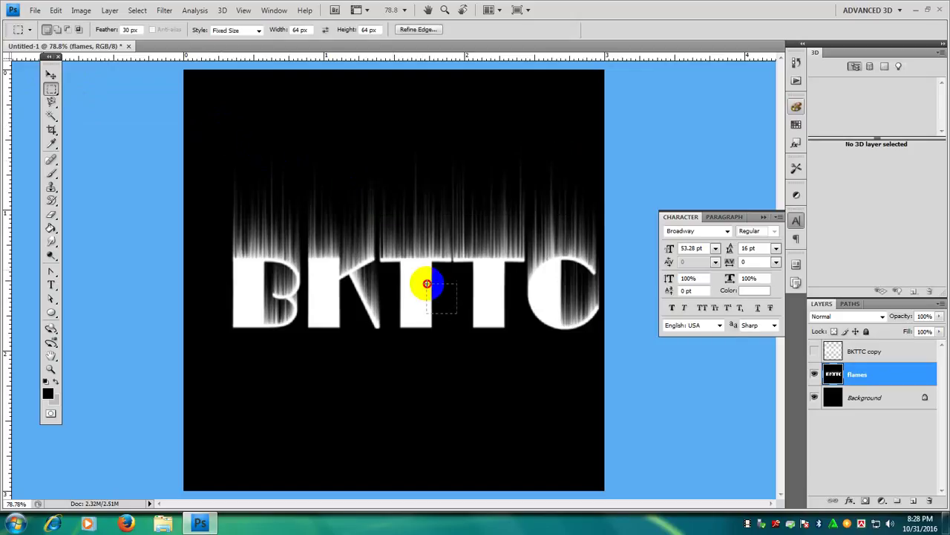
left_click(297, 173)
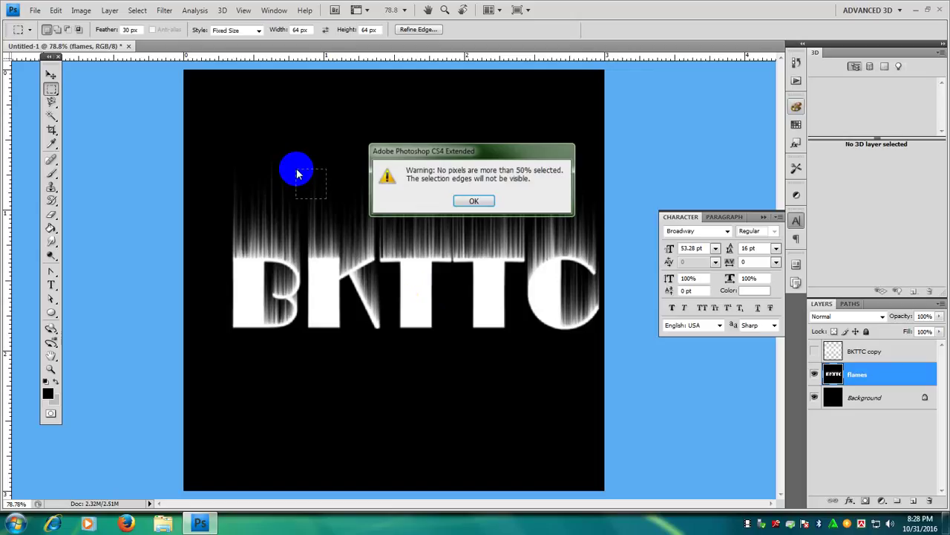
key("Return")
key("Return")
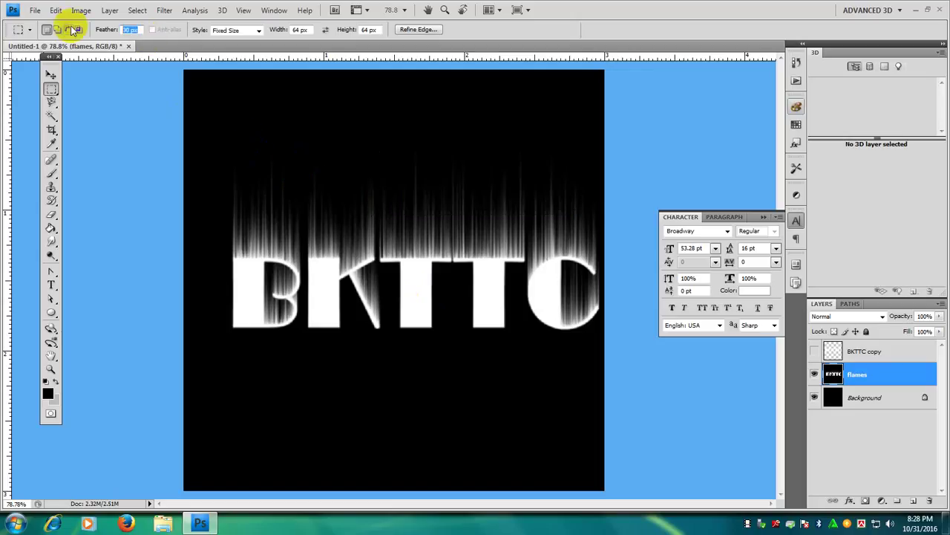
Step: Set the marquee feather to 100 px and try to place another fixed-size selection over the streaks
type("1")
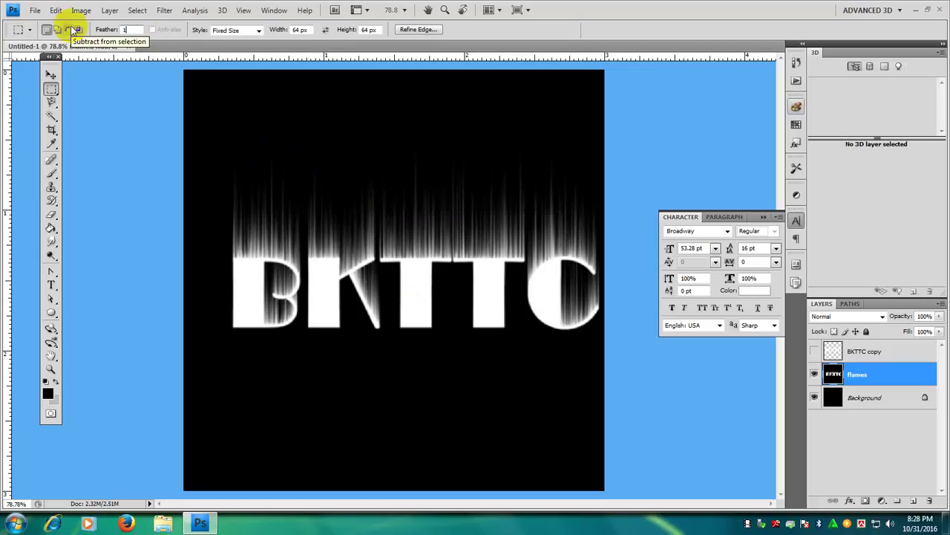
type("00")
left_click(281, 218)
left_click_drag(281, 218, 243, 138)
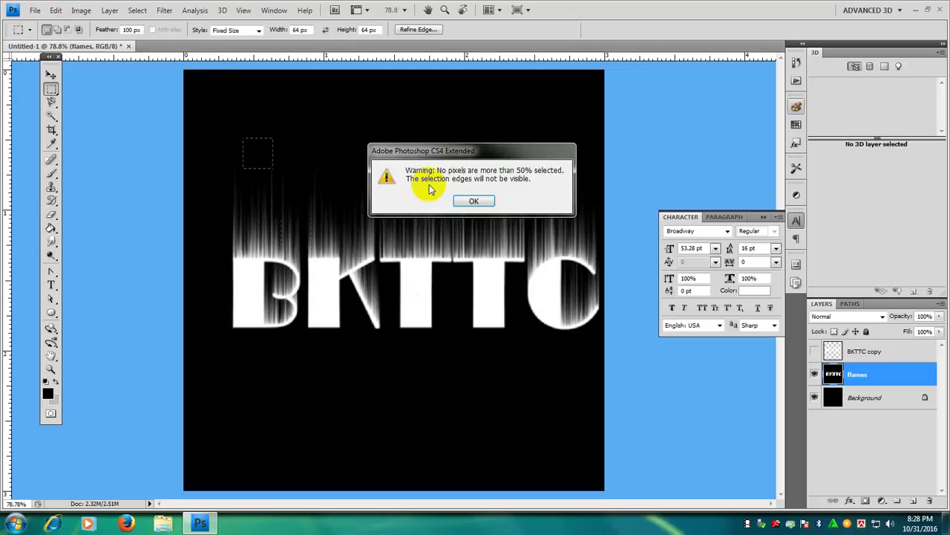
key("Return")
Step: Try to clear the marquee's fixed width and set its fixed height to 0
left_click(311, 29)
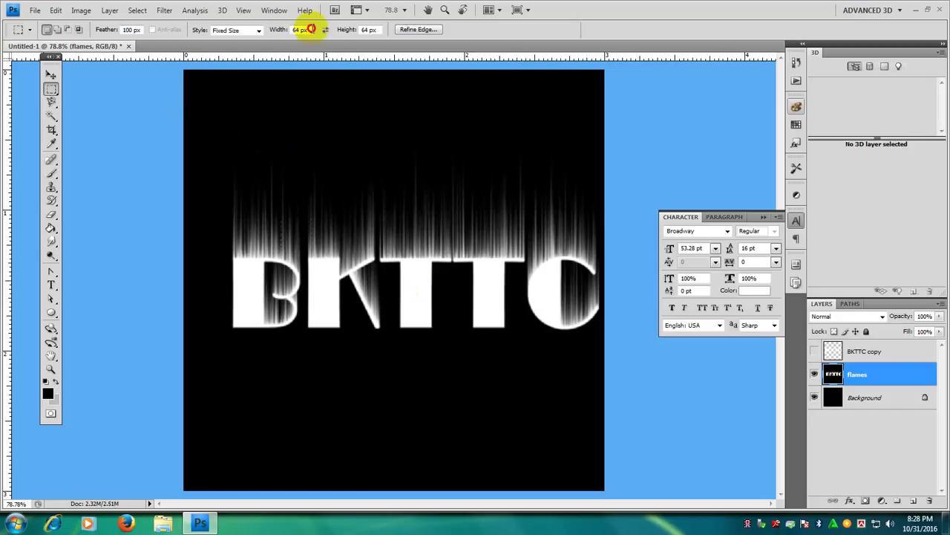
key("BackSpace")
key("Return")
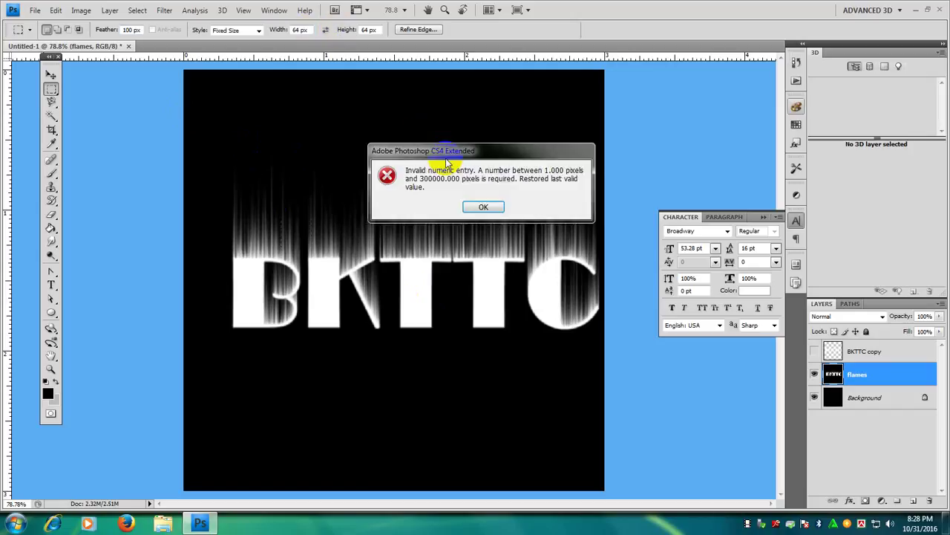
key("Return")
left_click(375, 30)
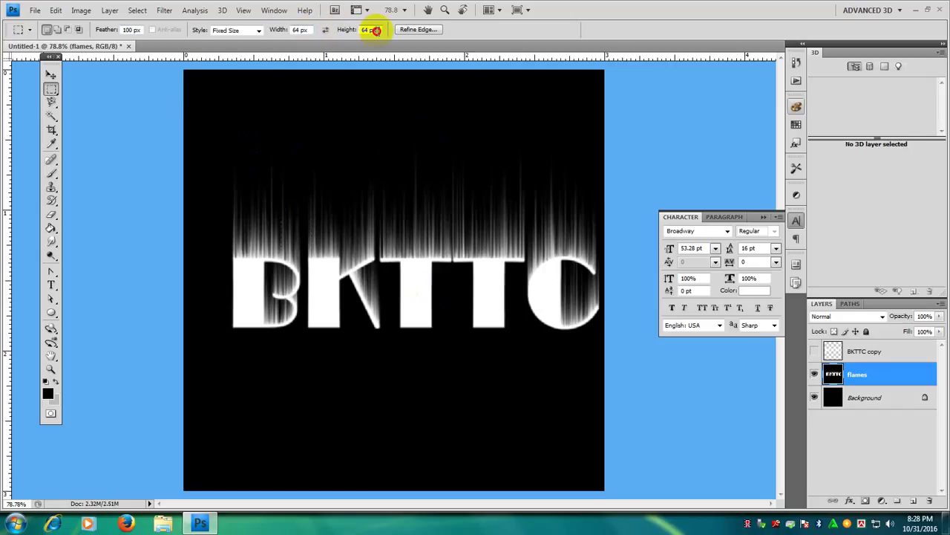
type("0")
left_click(419, 150)
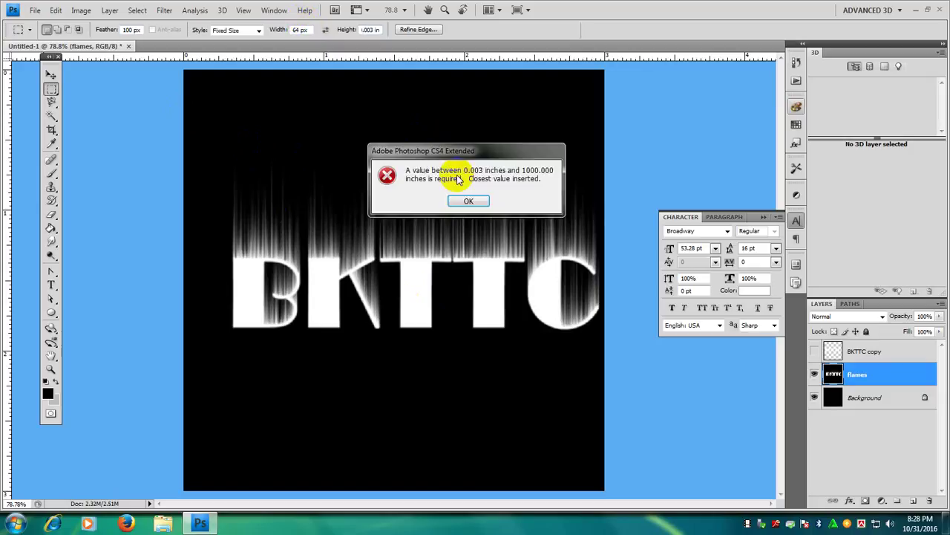
key("Return")
Step: Change the marquee style from Fixed Size to Normal so the selection can be drawn freely
left_click(303, 30)
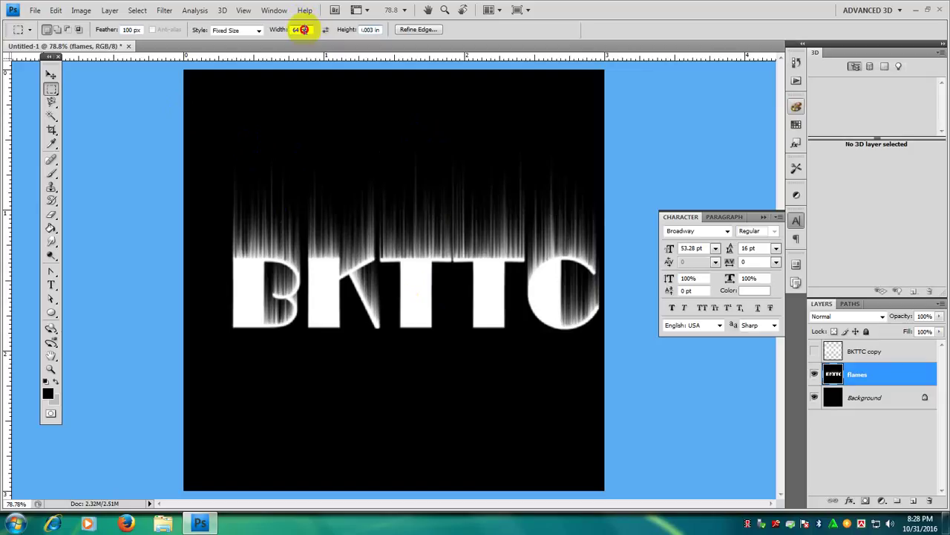
left_click(24, 33)
left_click(257, 42)
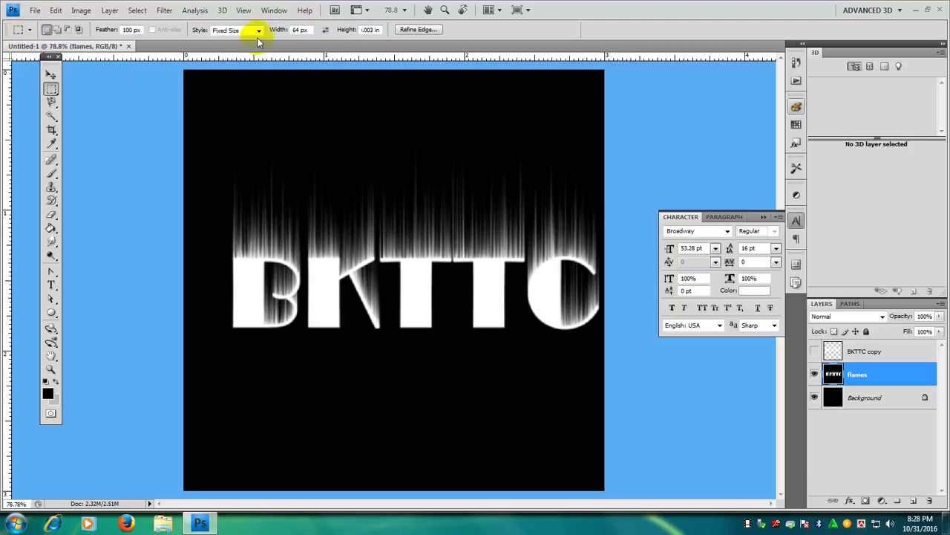
left_click(259, 30)
left_click(245, 43)
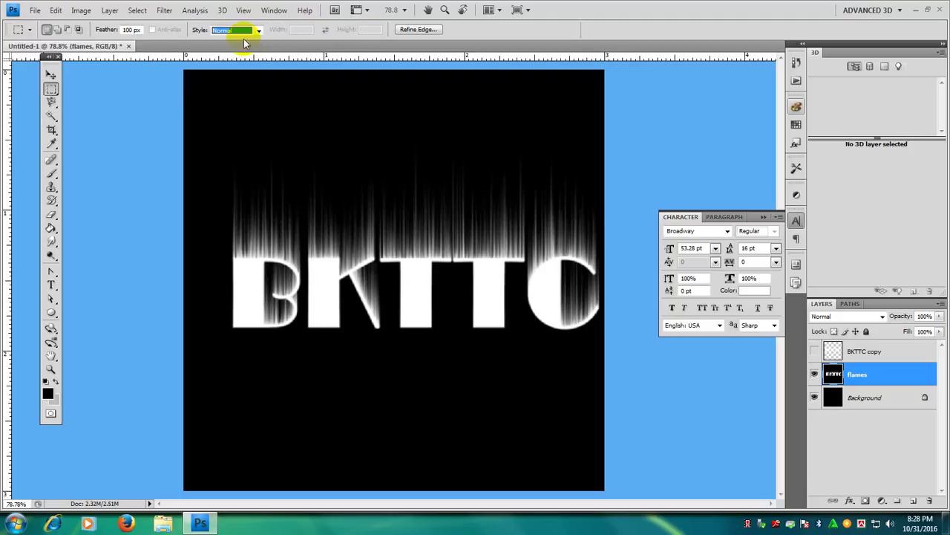
Step: Draw a selection with a 100 px feather around the BKTTC text and its streaks
left_click_drag(186, 74, 600, 335)
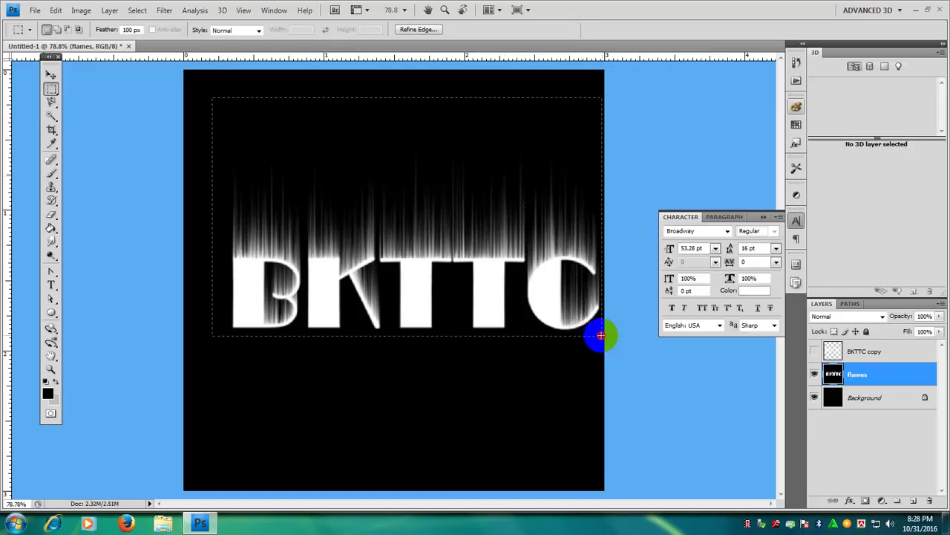
left_click(499, 163)
left_click_drag(364, 301, 606, 339)
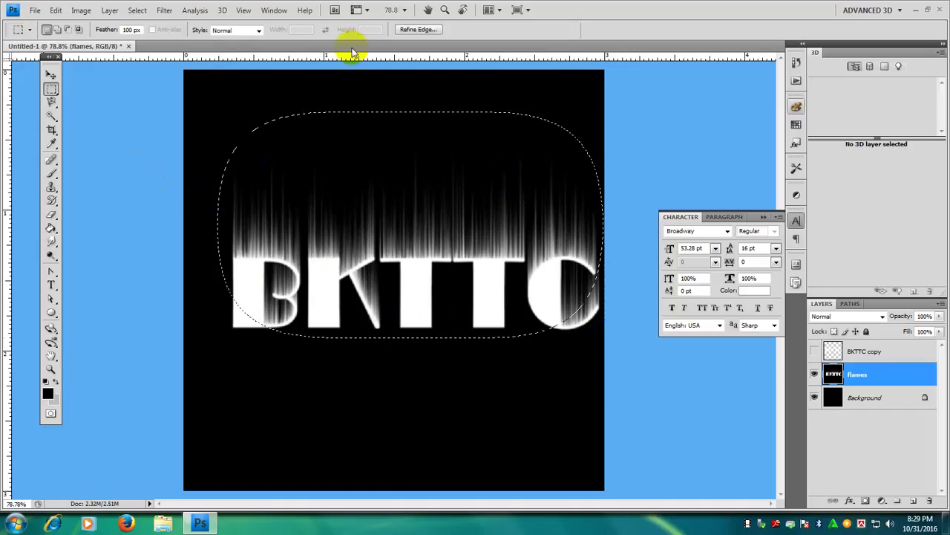
Step: Set the marquee feather to 0 px and draw a new rectangular selection around the BKTTC text and its streaks
left_click(77, 28)
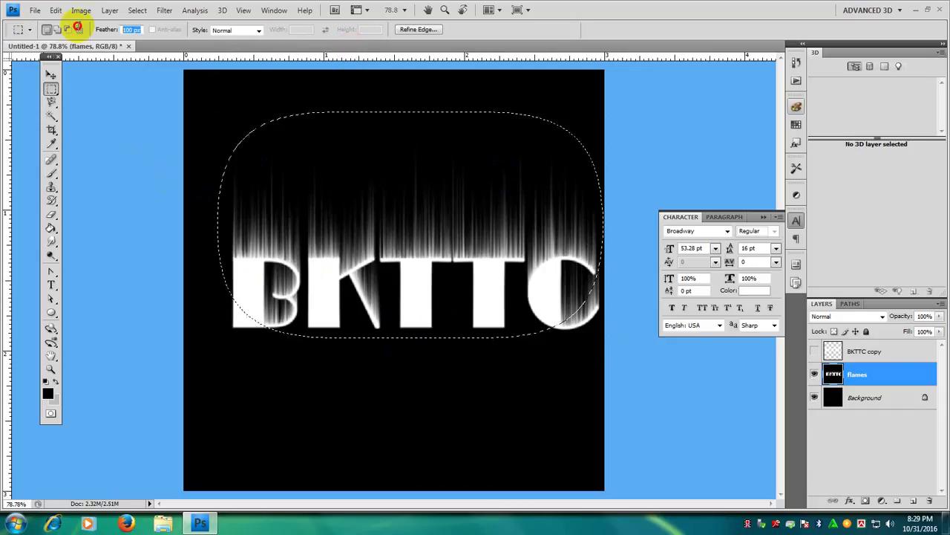
type("0")
left_click(150, 97)
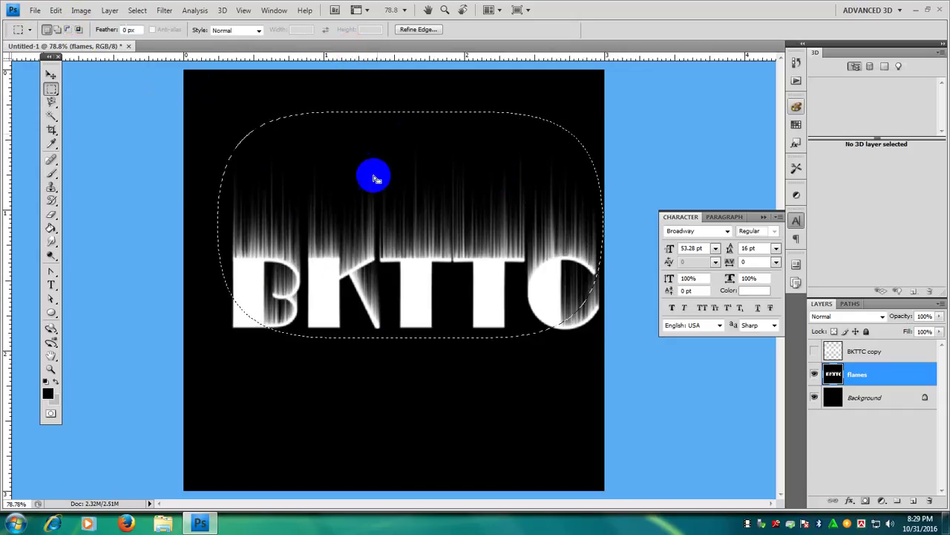
left_click(227, 114)
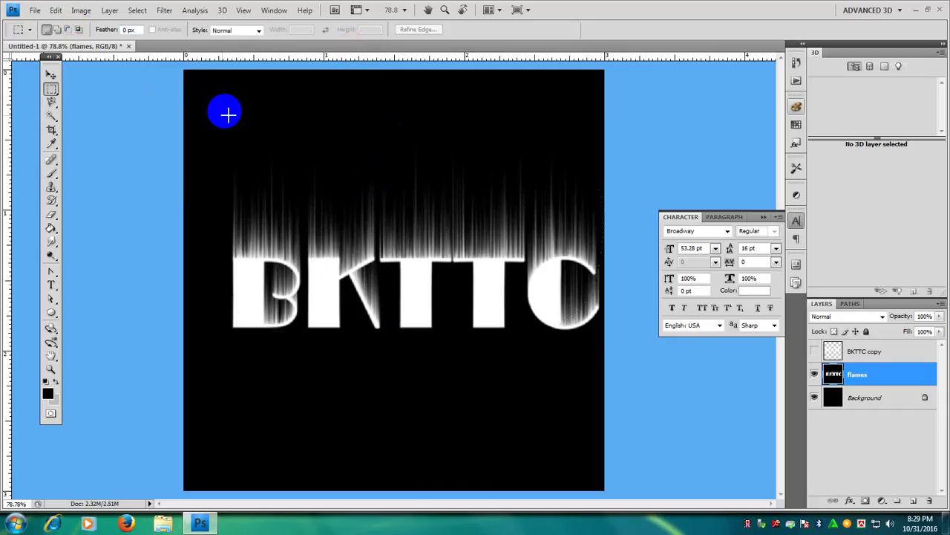
left_click_drag(225, 113, 603, 331)
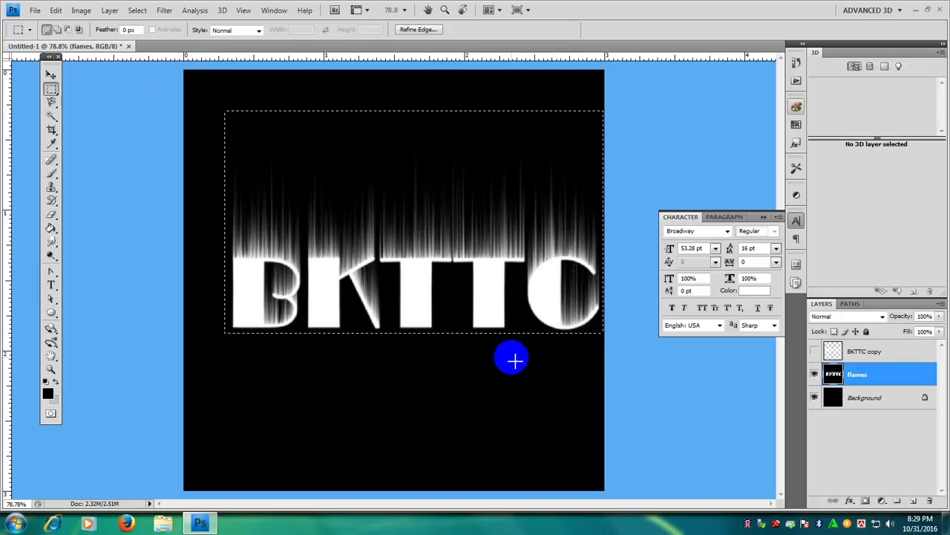
Step: Nudge the selection slightly left and down so it frames the letters and streaks with a margin beneath the text
key("Left")
key("Left")
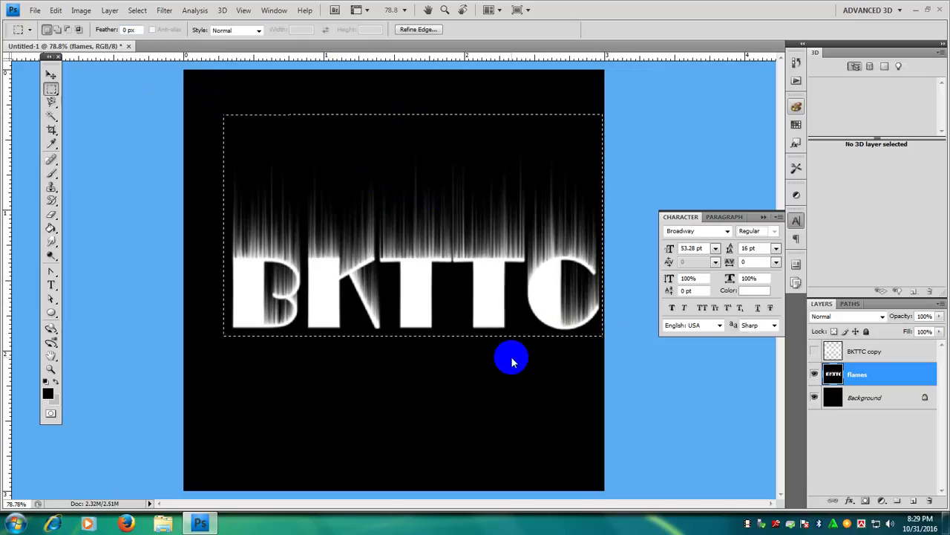
key("Down")
key("Down")
key("Down")
key("Down")
key("Down")
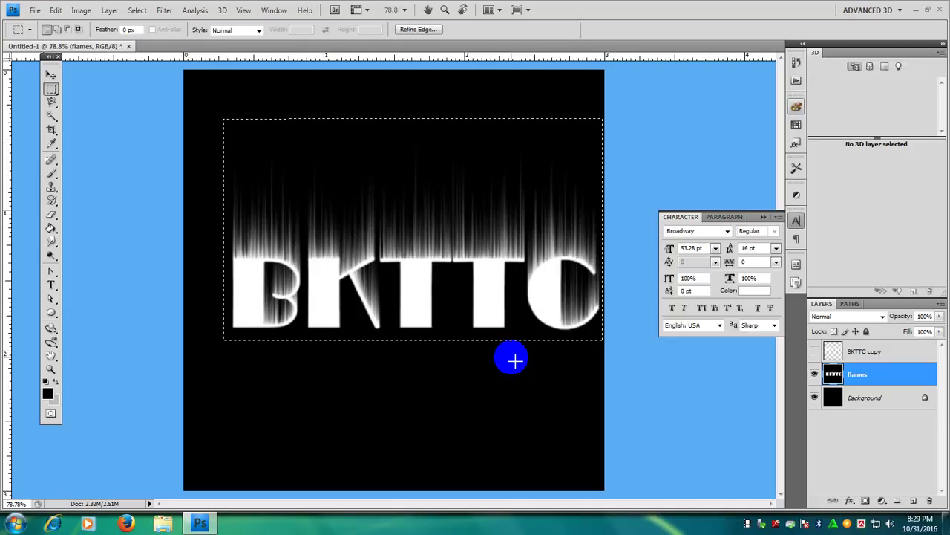
key("Down")
key("Down")
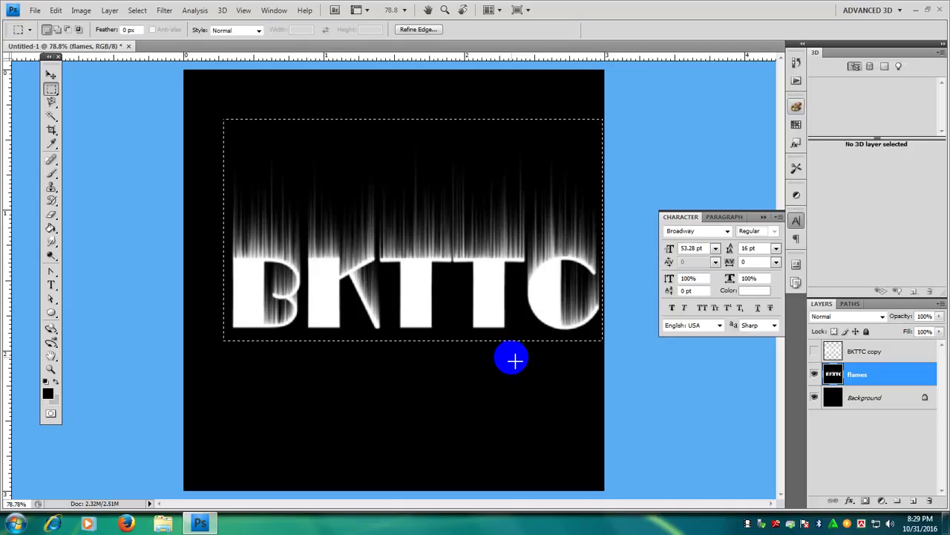
Step: Open the Liquify filter on the selected area and reposition its window so the preview and all tool options are accessible
left_click(165, 11)
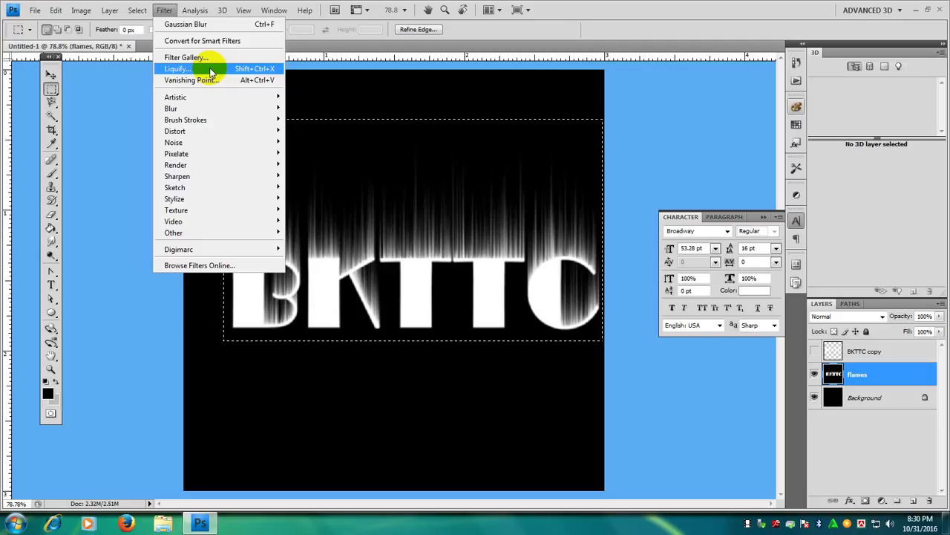
mouse_move(177, 6)
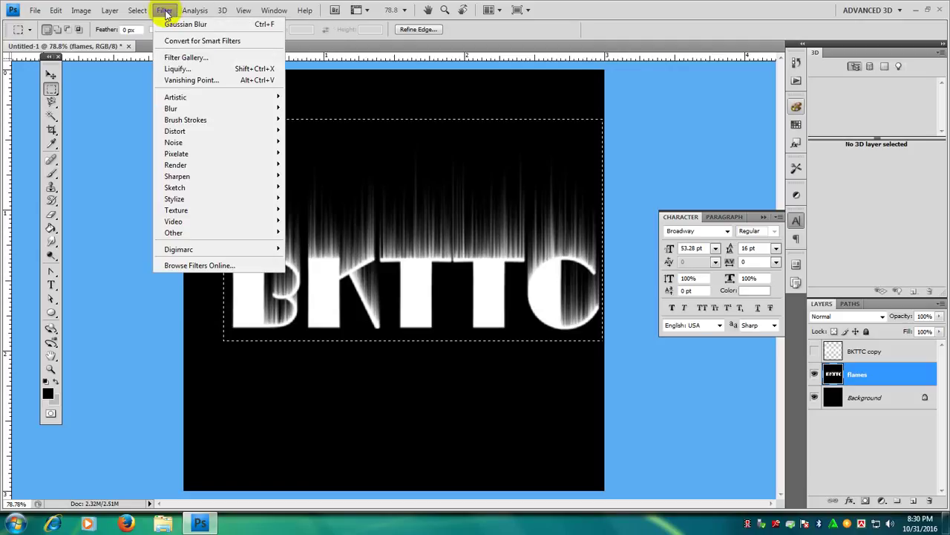
left_click(184, 69)
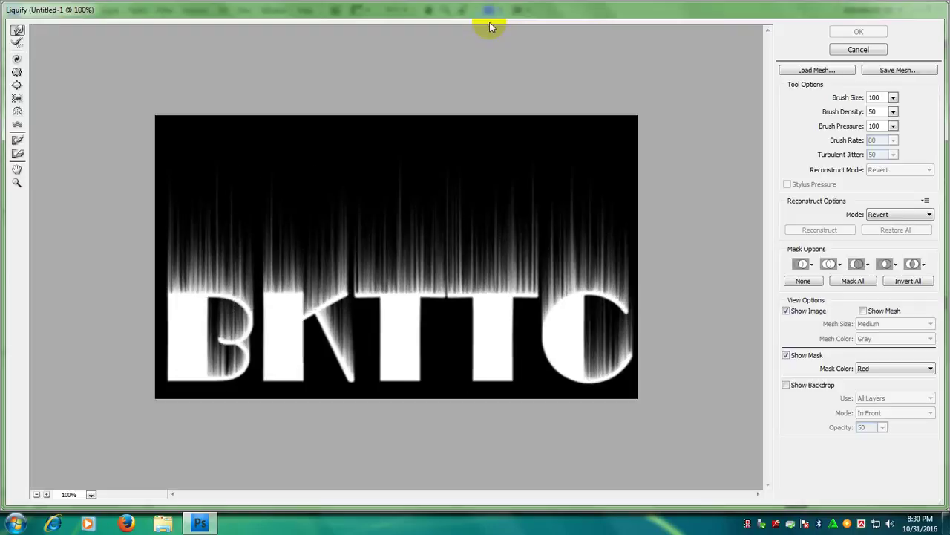
left_click_drag(490, 22, 564, 15)
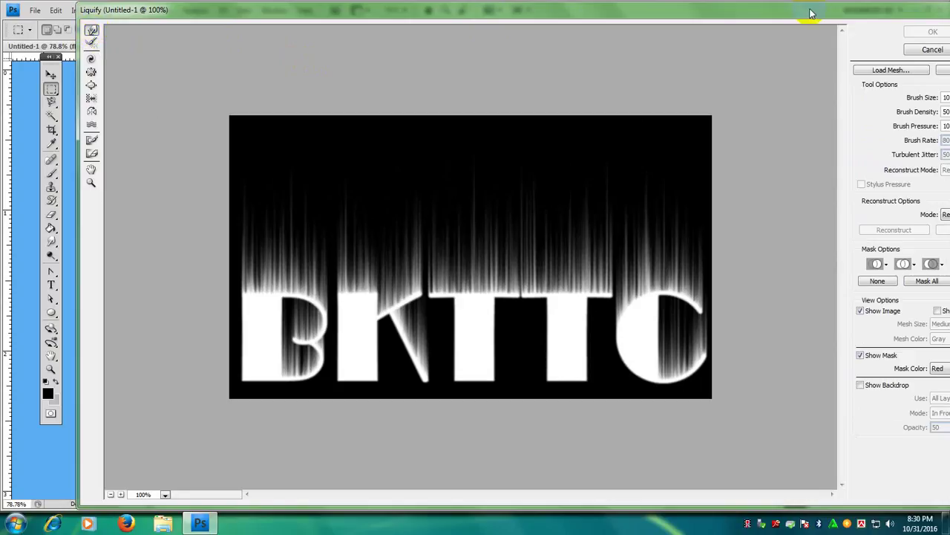
left_click_drag(811, 13, 634, 26)
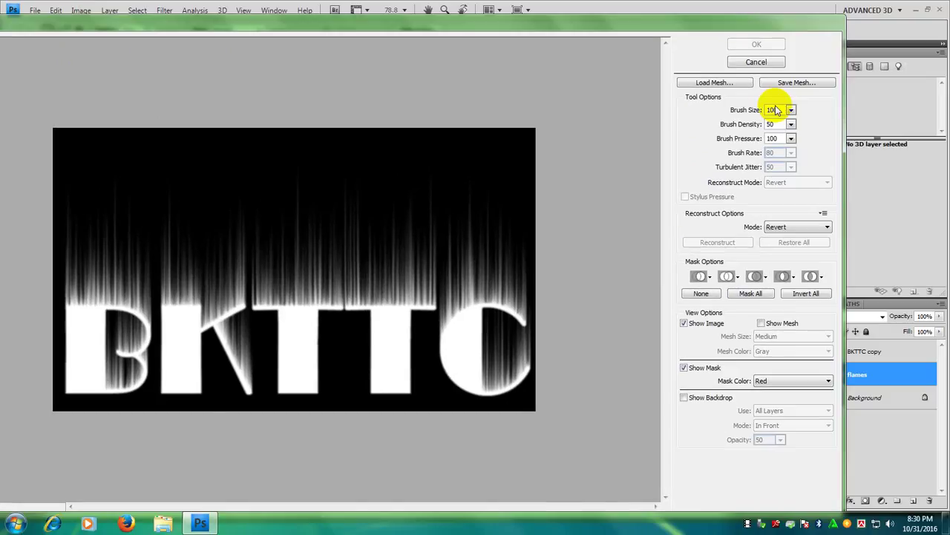
left_click(756, 111)
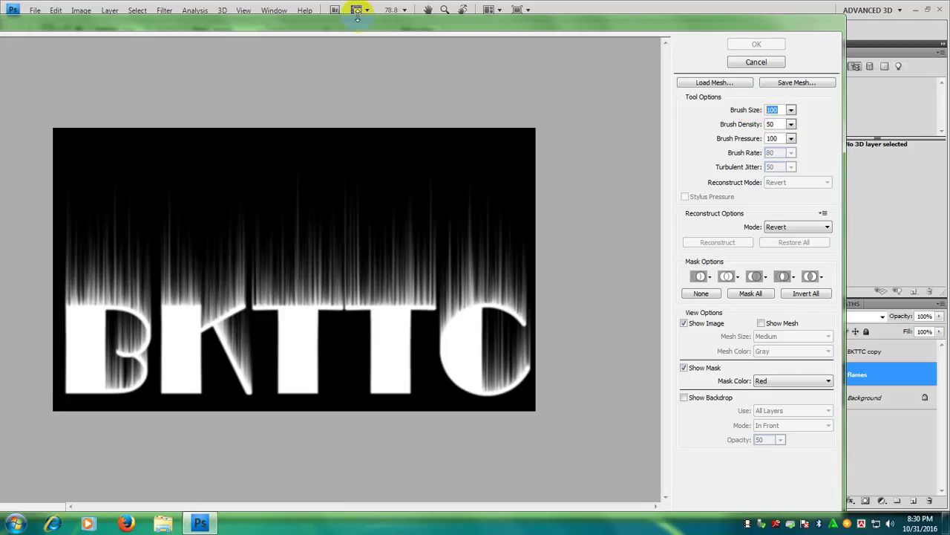
mouse_move(357, 19)
left_mouse_down()
mouse_move(291, 66)
mouse_move(332, 72)
mouse_move(307, 91)
left_mouse_up()
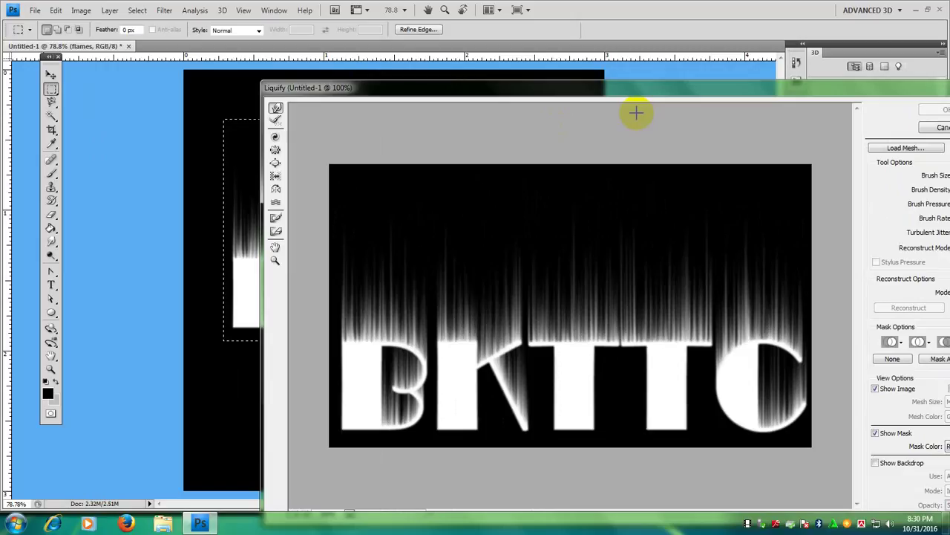
left_click_drag(674, 89, 471, 47)
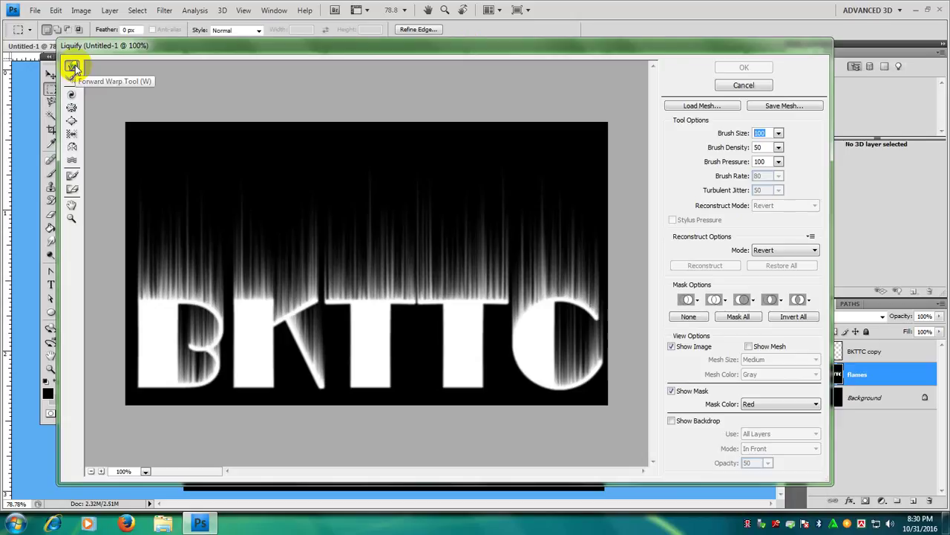
Step: Warp the streaks above all the letters and inside the B, K and C into waves using a size 100 Forward Warp brush
left_click(768, 134)
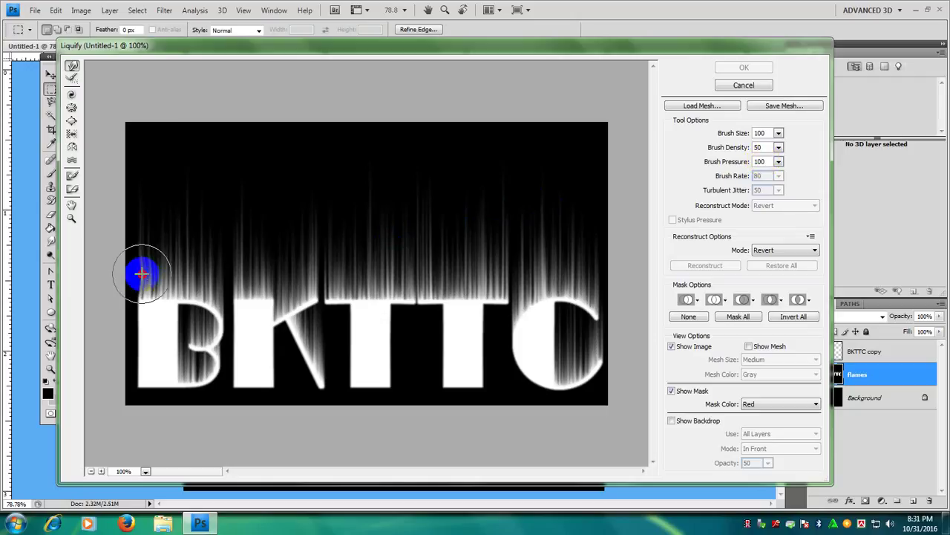
mouse_move(141, 275)
left_mouse_down()
mouse_move(276, 275)
mouse_move(259, 270)
mouse_move(268, 279)
mouse_move(389, 284)
mouse_move(449, 268)
left_mouse_up()
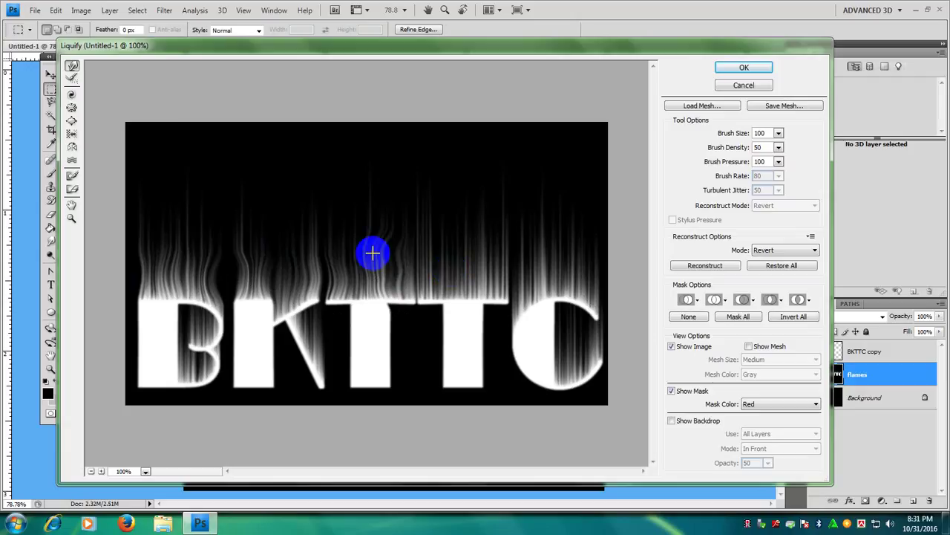
mouse_move(372, 253)
left_mouse_down()
mouse_move(424, 276)
mouse_move(425, 297)
mouse_move(416, 301)
mouse_move(460, 266)
mouse_move(570, 258)
mouse_move(587, 271)
mouse_move(562, 349)
left_mouse_up()
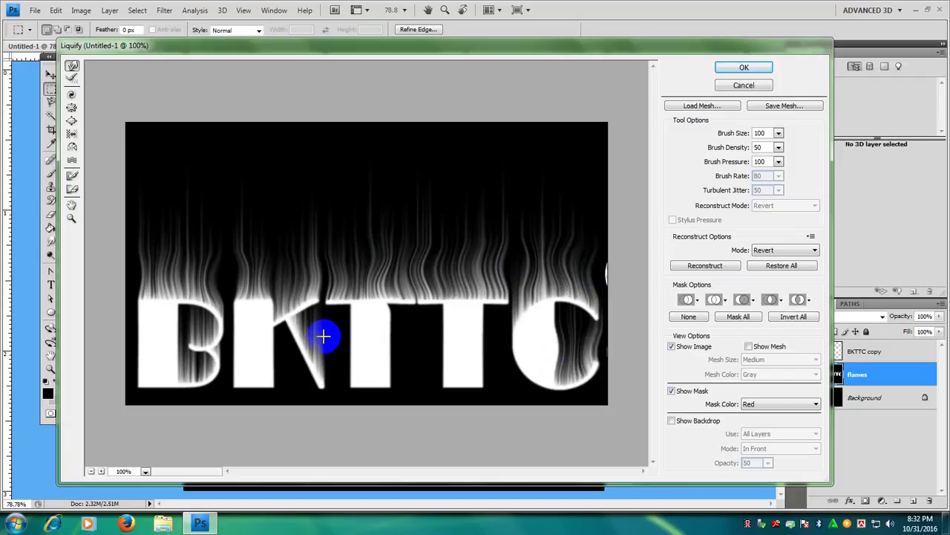
mouse_move(324, 337)
left_mouse_down()
mouse_move(208, 338)
mouse_move(191, 365)
mouse_move(207, 363)
mouse_move(208, 280)
mouse_move(174, 256)
mouse_move(181, 260)
left_mouse_up()
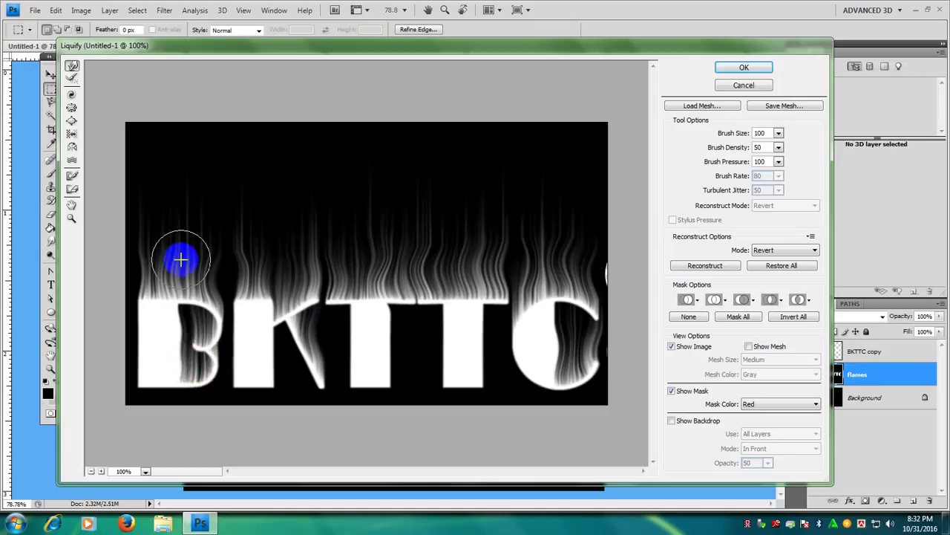
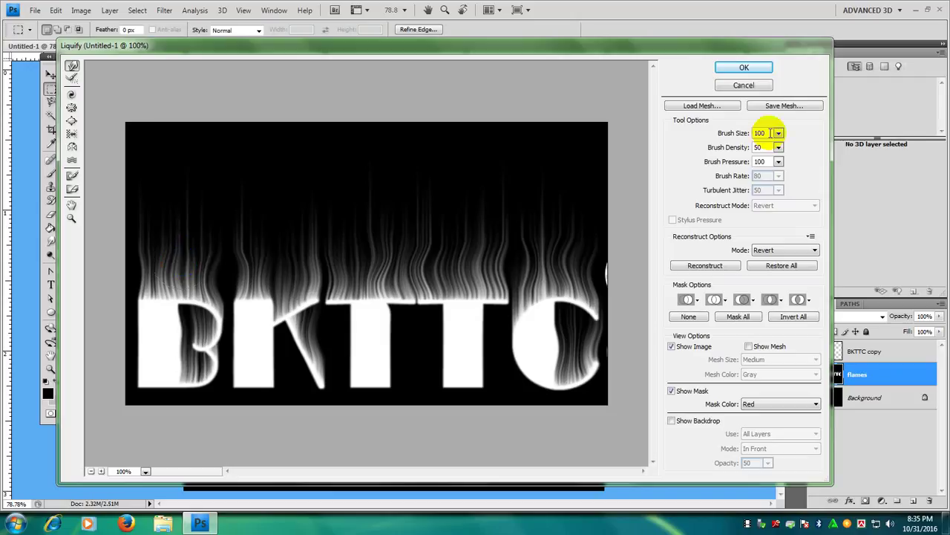
Step: Set the brush size to 15 with density 50 and pull small flame tips upward from the edges of the letters from B to C
left_click(724, 138)
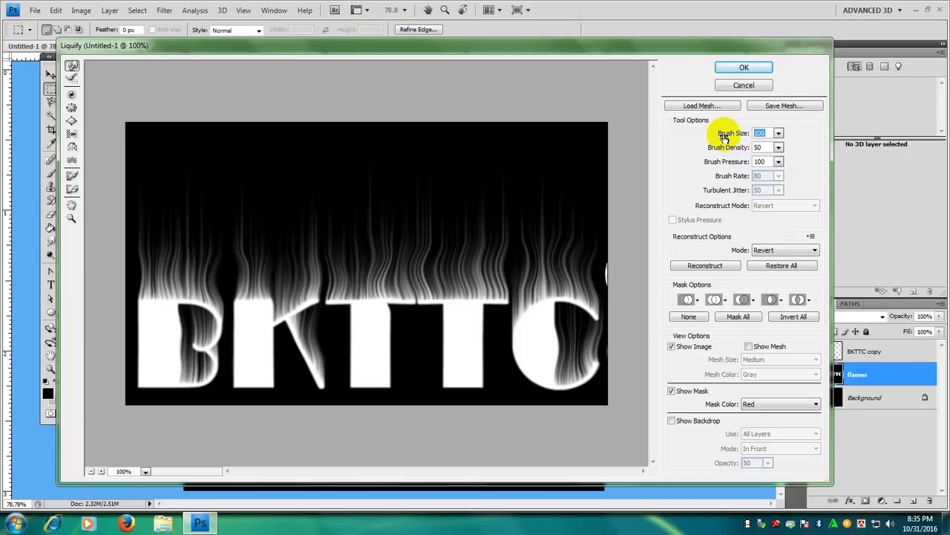
type("15")
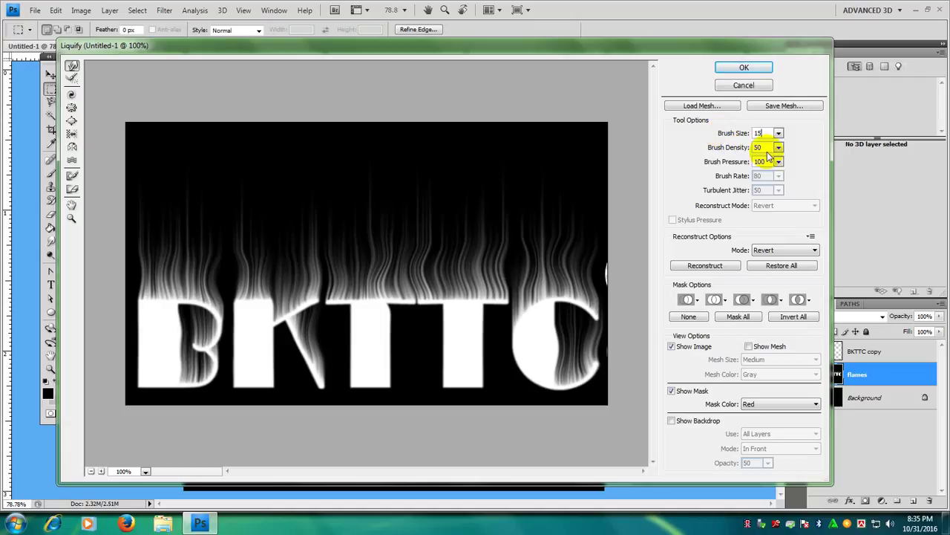
key("Tab")
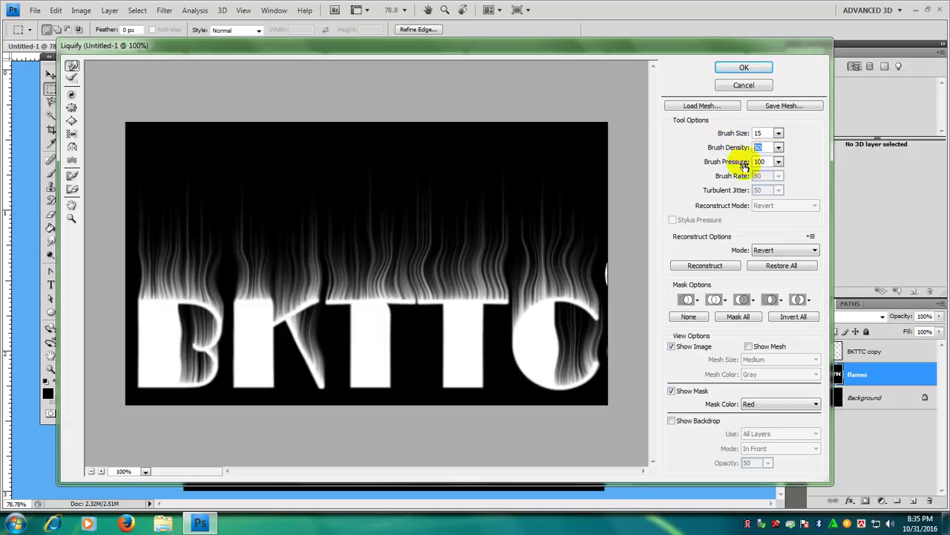
type("50")
key("Tab")
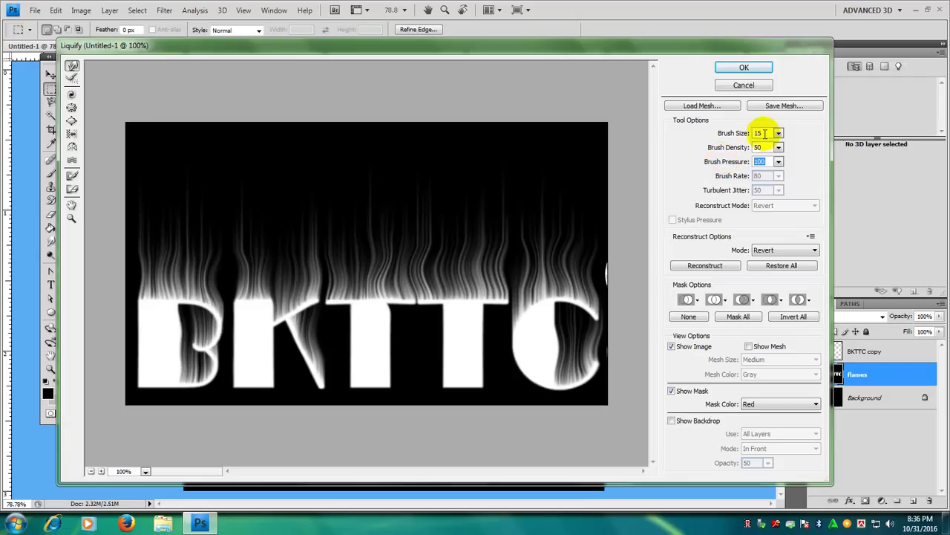
left_click(508, 225)
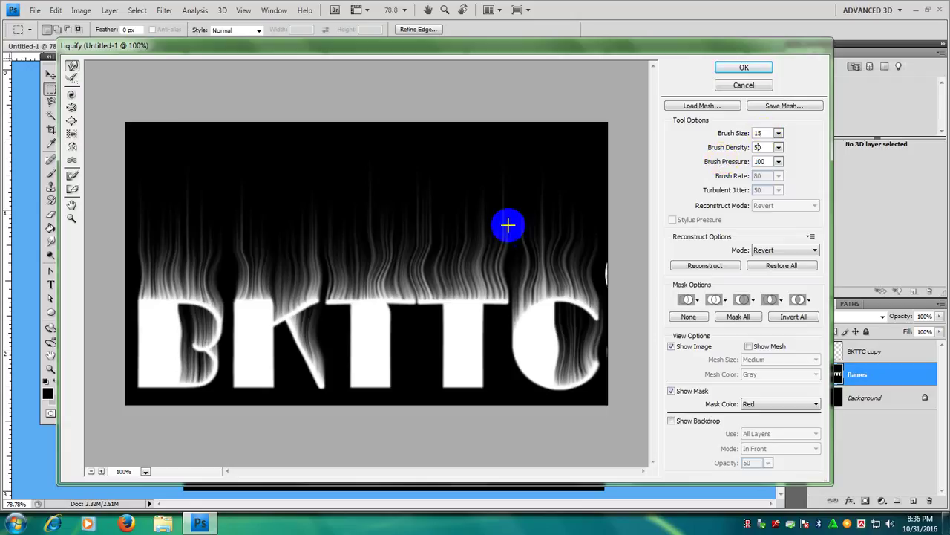
mouse_move(508, 225)
left_mouse_down()
mouse_move(523, 266)
mouse_move(475, 276)
left_mouse_up()
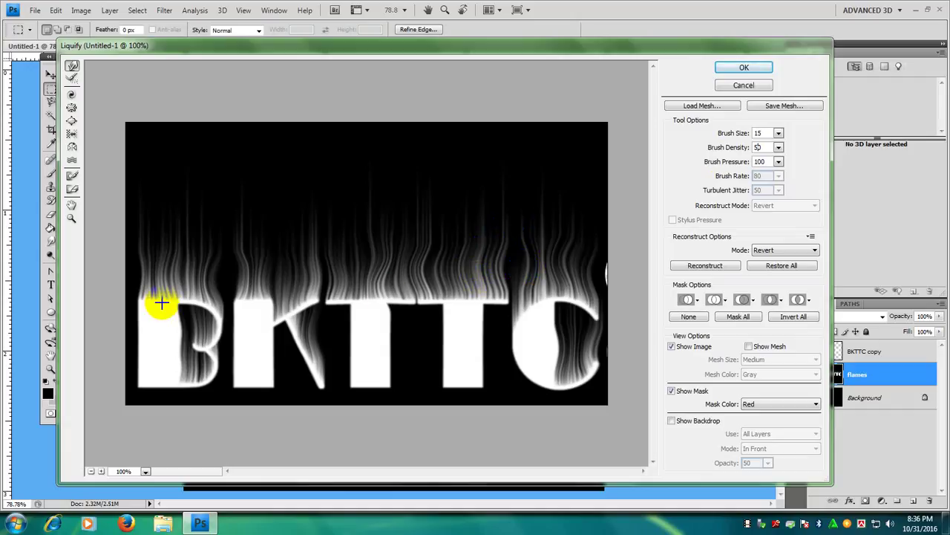
mouse_move(162, 302)
left_mouse_down()
mouse_move(143, 303)
mouse_move(149, 285)
mouse_move(176, 310)
mouse_move(210, 312)
mouse_move(242, 301)
mouse_move(275, 270)
left_mouse_up()
left_click(285, 317)
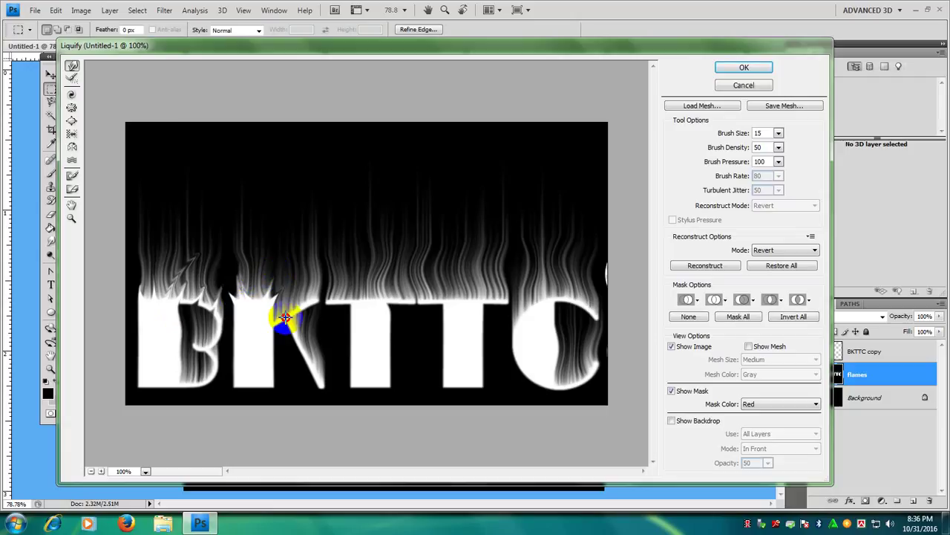
mouse_move(285, 318)
left_mouse_down()
mouse_move(328, 300)
mouse_move(306, 363)
mouse_move(295, 334)
mouse_move(304, 319)
mouse_move(326, 334)
mouse_move(334, 327)
mouse_move(321, 280)
mouse_move(357, 297)
left_mouse_up()
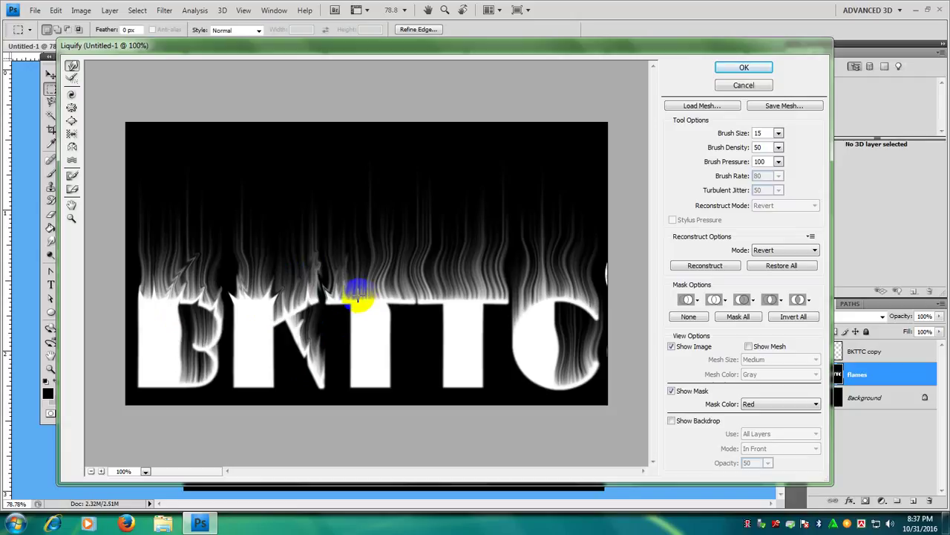
mouse_move(357, 297)
left_mouse_down()
mouse_move(380, 265)
mouse_move(426, 250)
mouse_move(415, 274)
mouse_move(454, 255)
left_mouse_up()
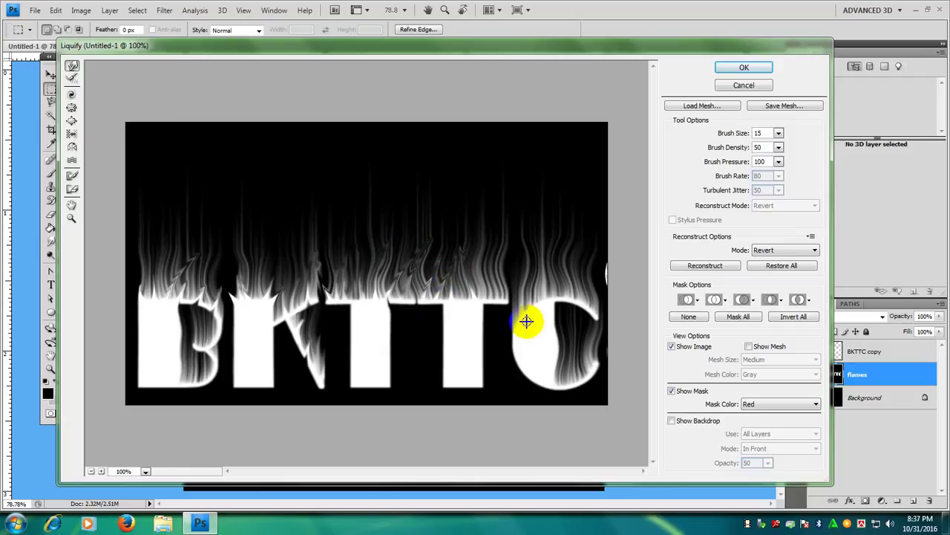
mouse_move(526, 321)
left_mouse_down()
mouse_move(482, 300)
mouse_move(502, 286)
mouse_move(497, 246)
mouse_move(518, 328)
mouse_move(558, 259)
mouse_move(579, 255)
mouse_move(573, 268)
mouse_move(602, 369)
mouse_move(591, 372)
left_mouse_up()
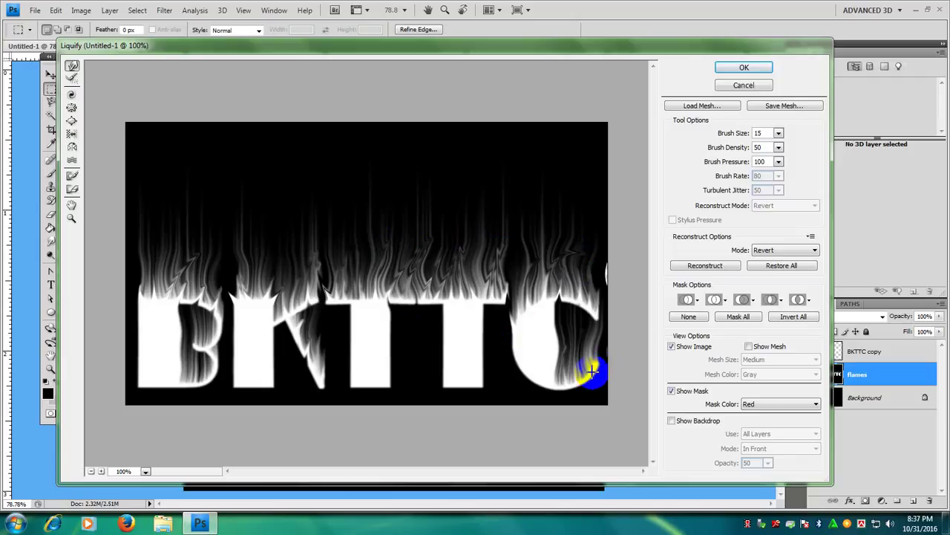
Step: Refine the small flame tips with further short warp strokes, mainly above the two T letters and the C
left_click_drag(233, 373, 236, 373)
left_click_drag(163, 266, 159, 269)
left_click_drag(381, 269, 383, 276)
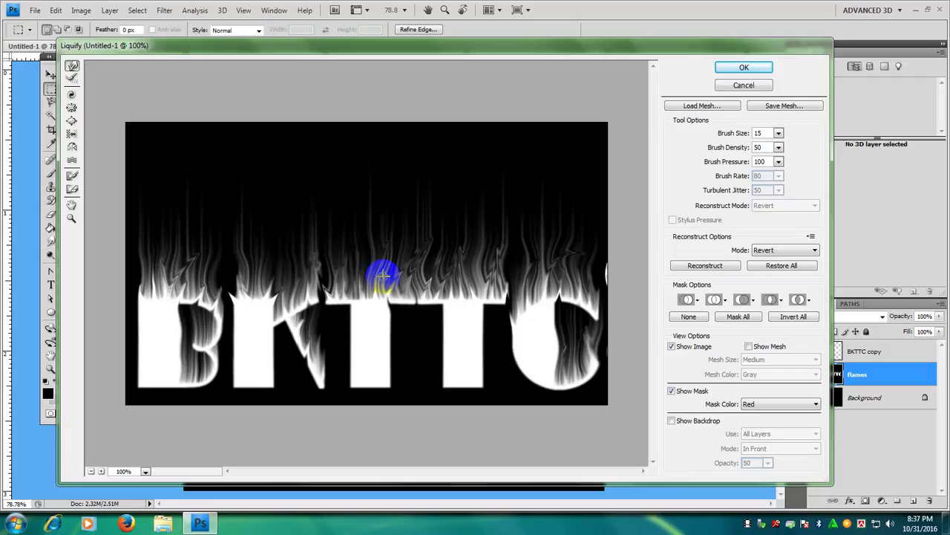
mouse_move(355, 303)
left_mouse_down()
mouse_move(401, 253)
mouse_move(424, 249)
left_mouse_up()
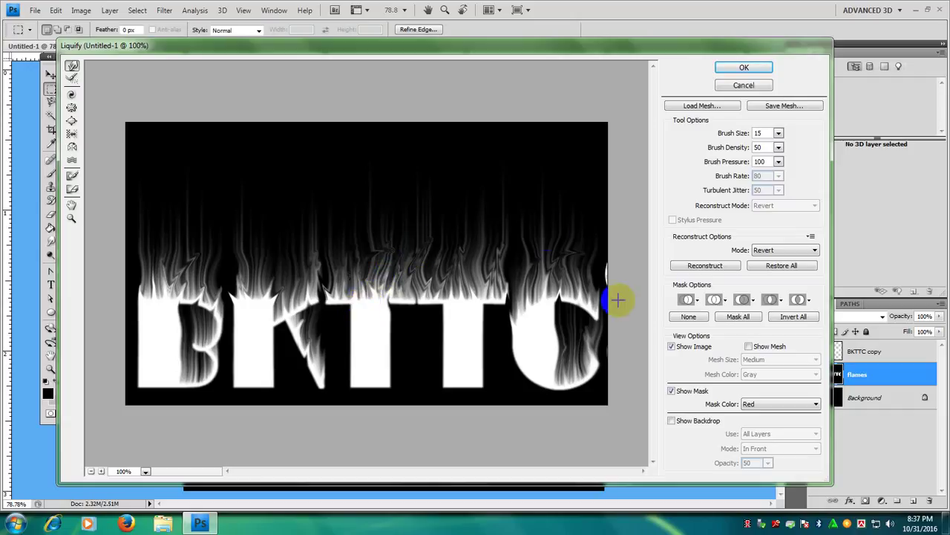
left_click(447, 289)
mouse_move(448, 290)
left_mouse_down()
mouse_move(473, 295)
mouse_move(469, 274)
mouse_move(491, 300)
left_mouse_up()
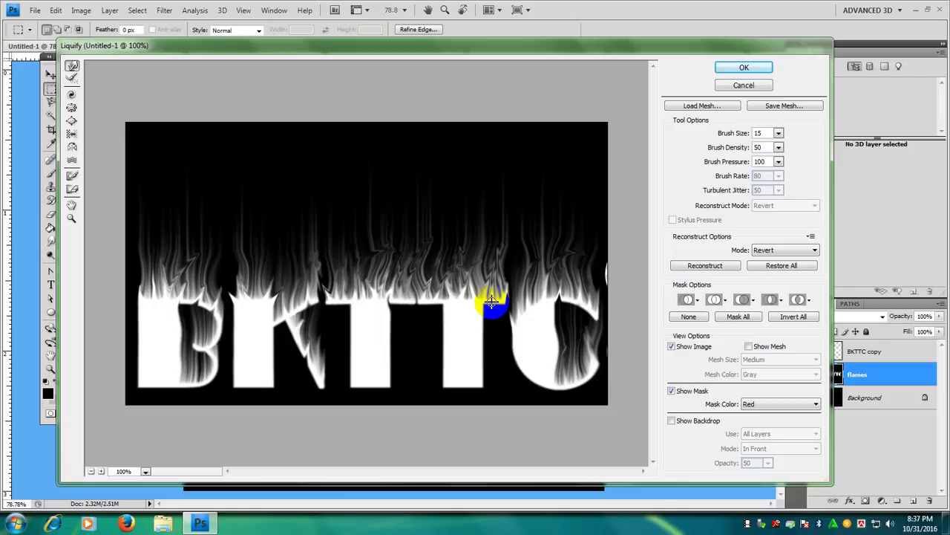
left_click_drag(492, 300, 534, 302)
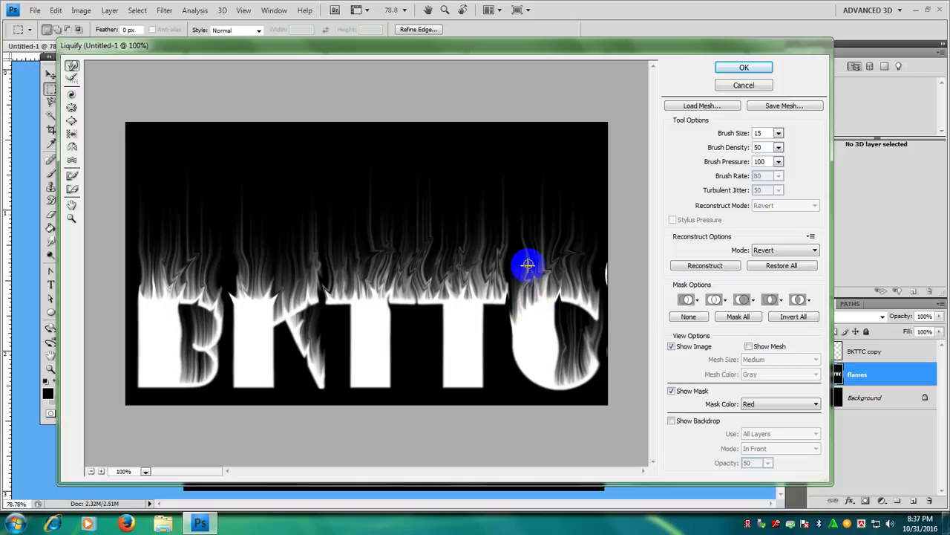
left_click_drag(527, 265, 568, 265)
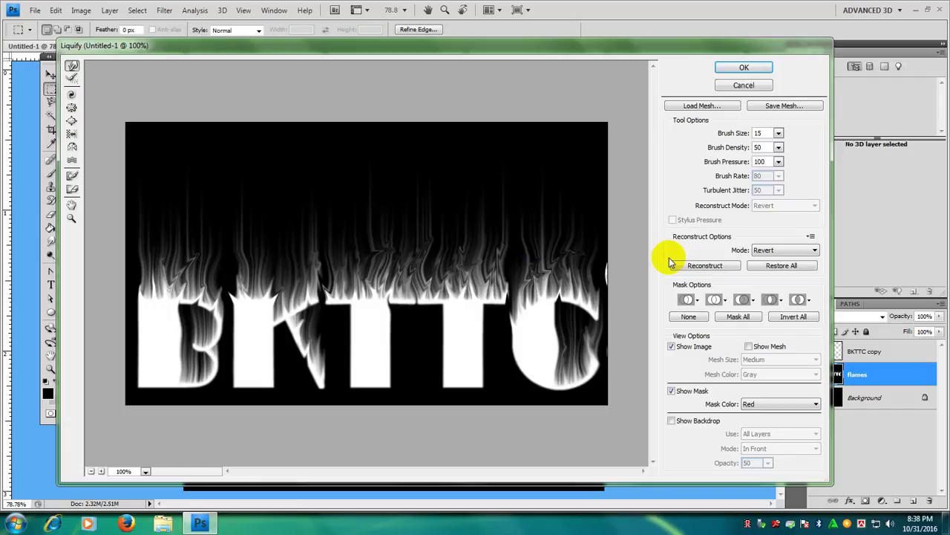
Step: Set the brush size to 50 and push larger flames upward from the top edges of all the letters
left_click(730, 132)
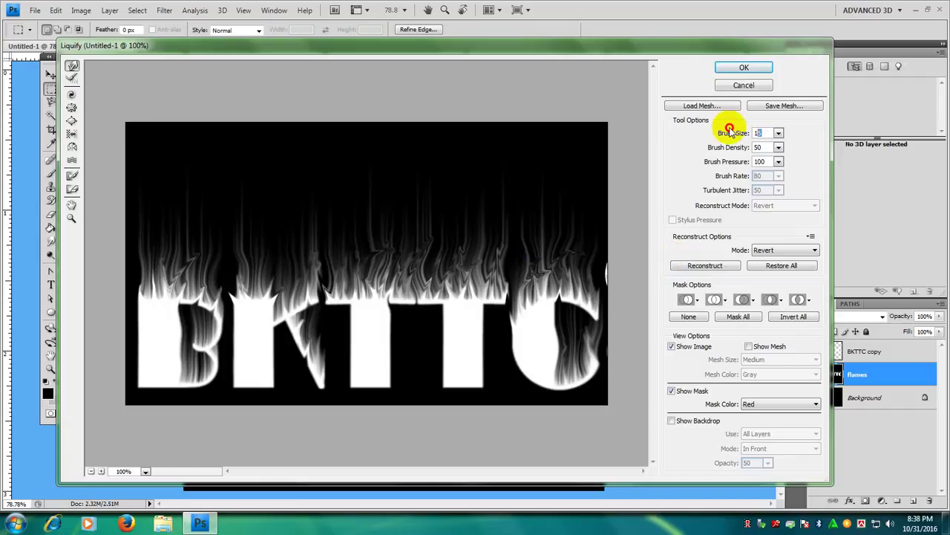
left_click(730, 131)
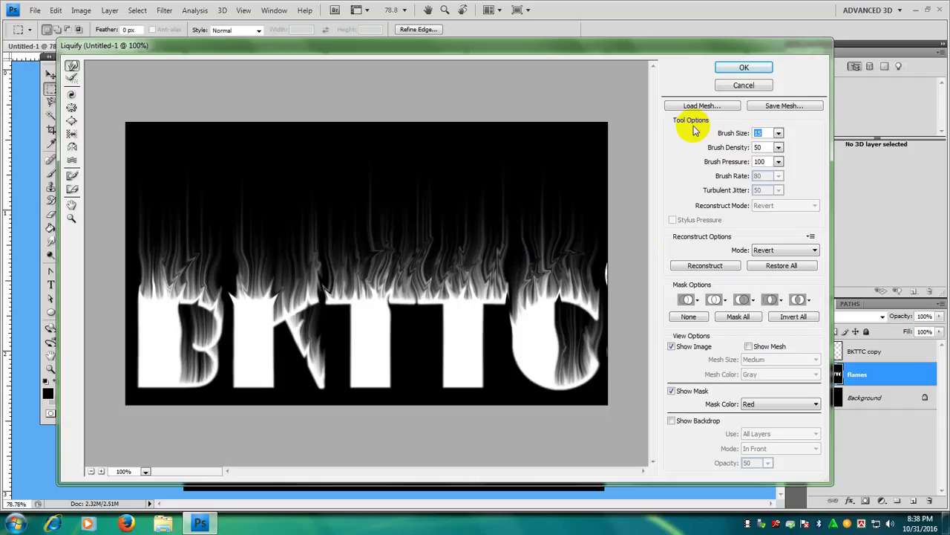
type("50")
key("Tab")
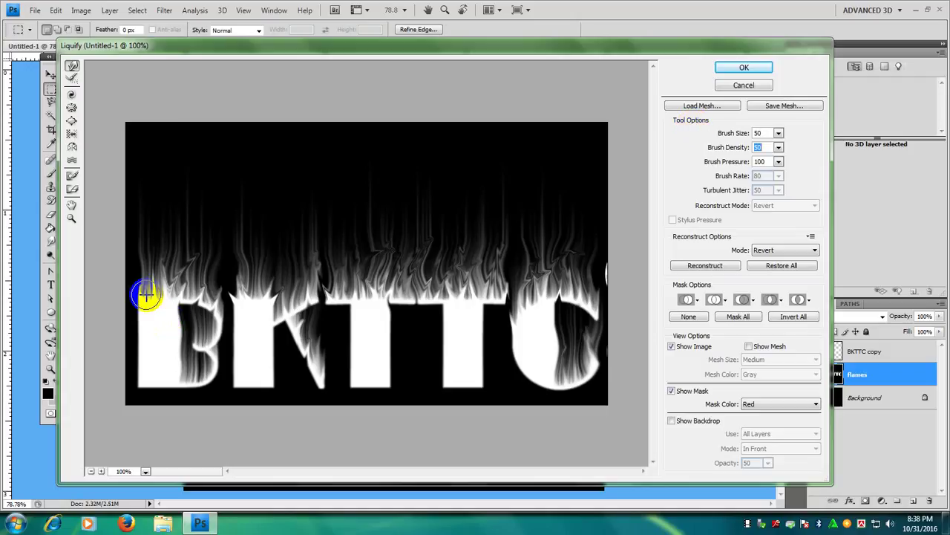
mouse_move(147, 295)
left_mouse_down()
mouse_move(142, 240)
mouse_move(160, 282)
mouse_move(181, 261)
mouse_move(172, 264)
mouse_move(213, 256)
mouse_move(242, 288)
mouse_move(287, 307)
left_mouse_up()
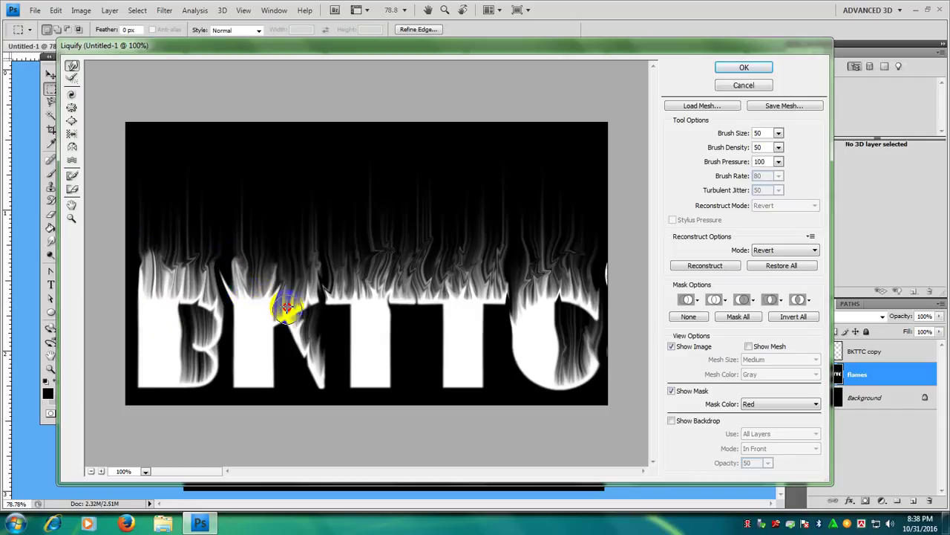
mouse_move(334, 276)
left_mouse_down()
mouse_move(522, 279)
mouse_move(578, 291)
mouse_move(582, 282)
left_mouse_up()
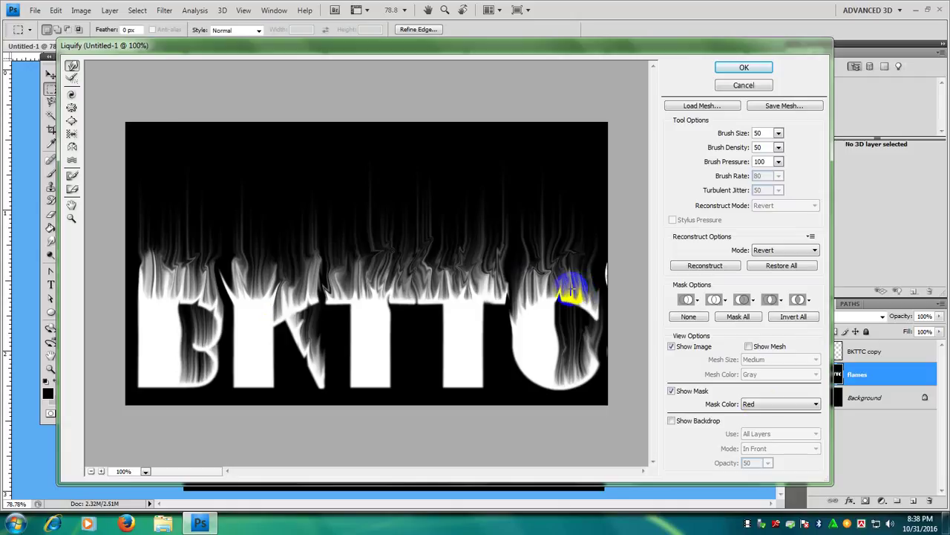
left_click_drag(579, 326, 604, 333)
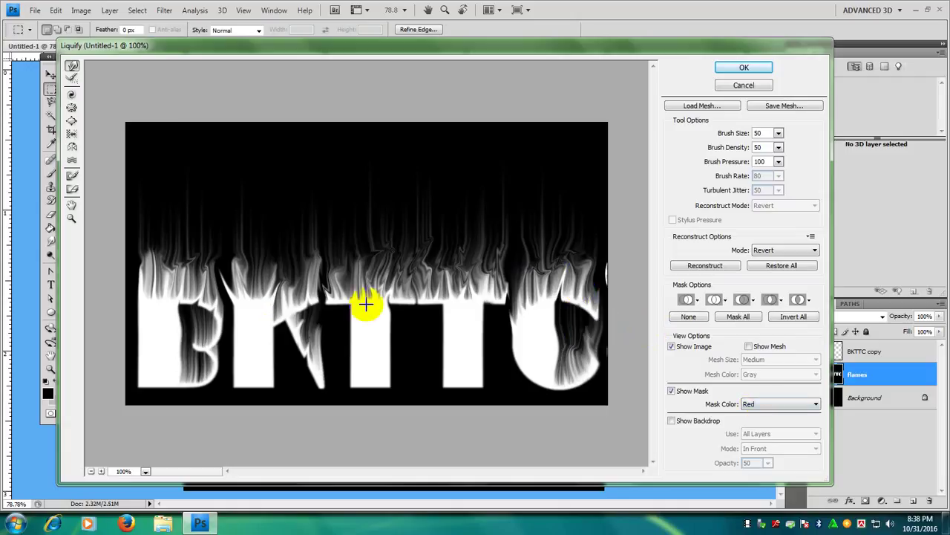
Step: Warp the streaks beside the K's diagonal leg and inside the B into curved flame shapes
left_click_drag(365, 304, 329, 311)
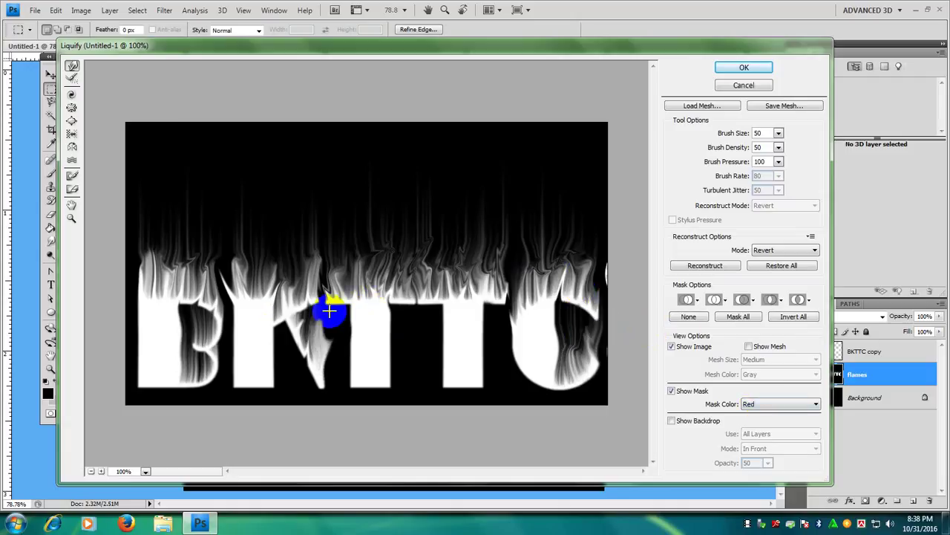
left_click(191, 361)
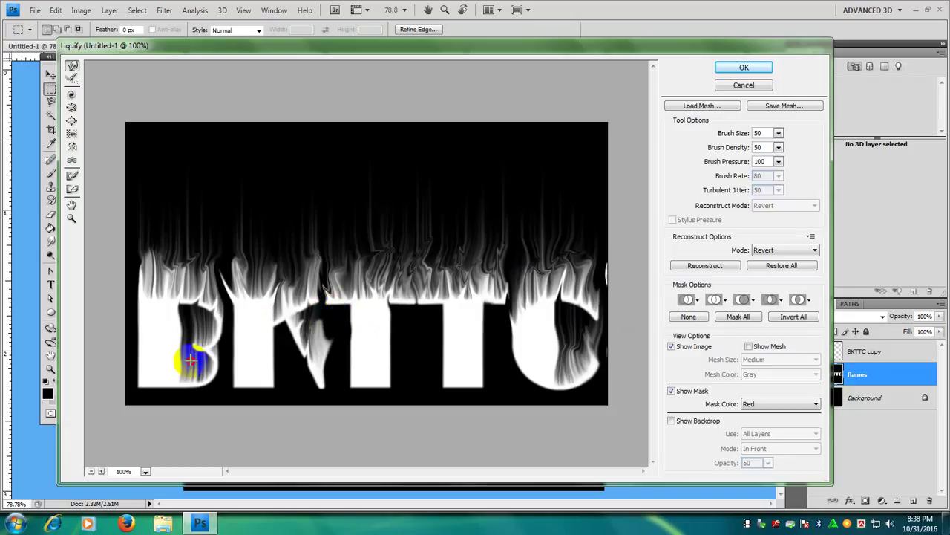
mouse_move(191, 362)
left_mouse_down()
mouse_move(188, 334)
mouse_move(255, 277)
left_mouse_up()
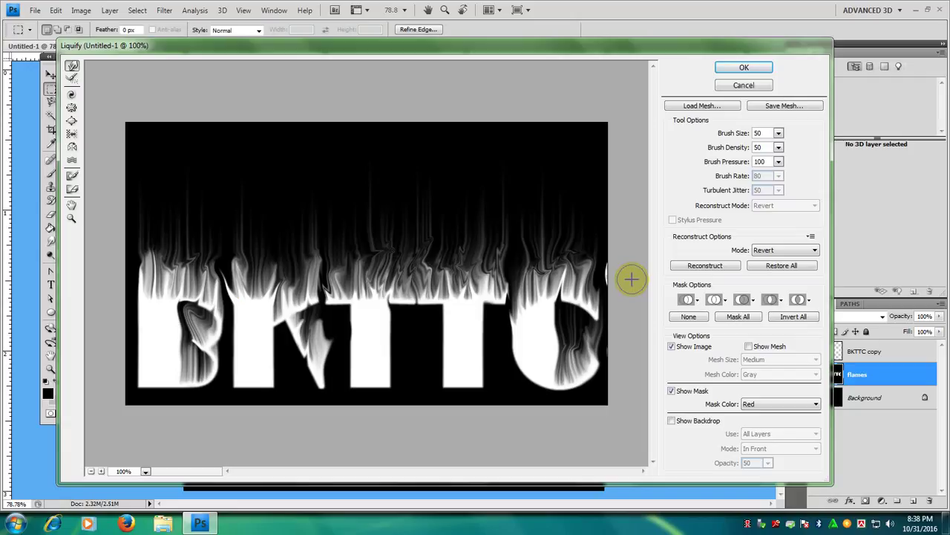
Step: Bend the faint upper streaks across the whole text into tall curling wisps and apply the Liquify filter
left_click(128, 249)
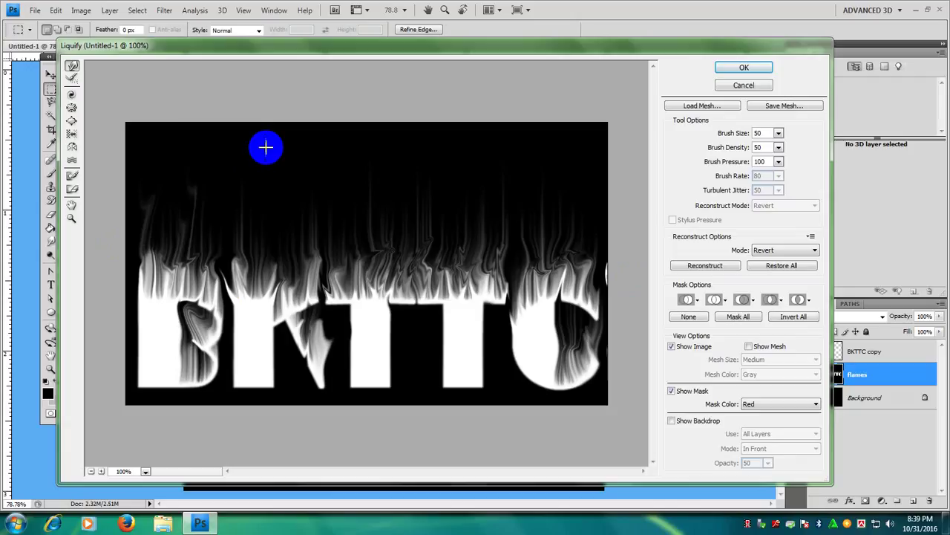
mouse_move(266, 147)
left_mouse_down()
mouse_move(256, 264)
mouse_move(263, 221)
mouse_move(362, 249)
mouse_move(403, 212)
mouse_move(395, 194)
mouse_move(468, 256)
mouse_move(543, 180)
mouse_move(214, 263)
mouse_move(193, 258)
mouse_move(194, 173)
mouse_move(409, 173)
left_mouse_up()
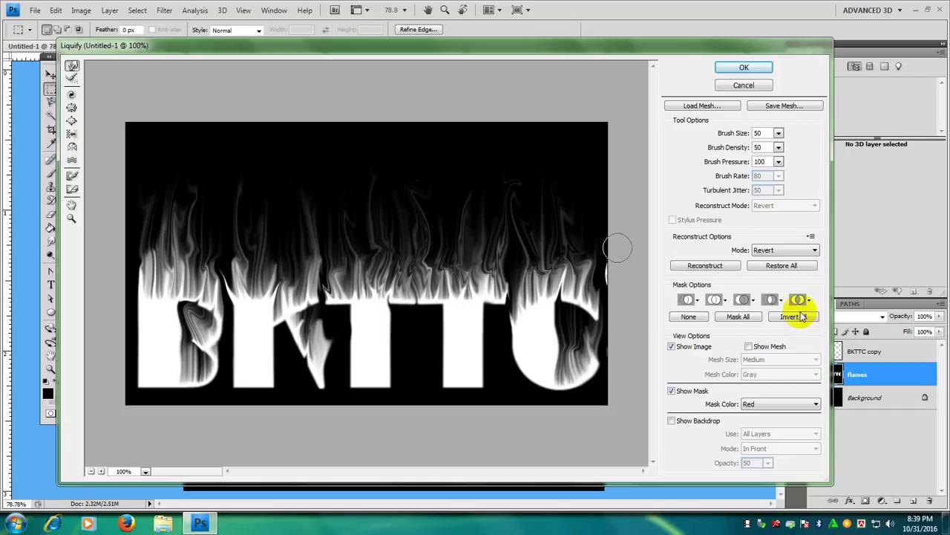
key("Return")
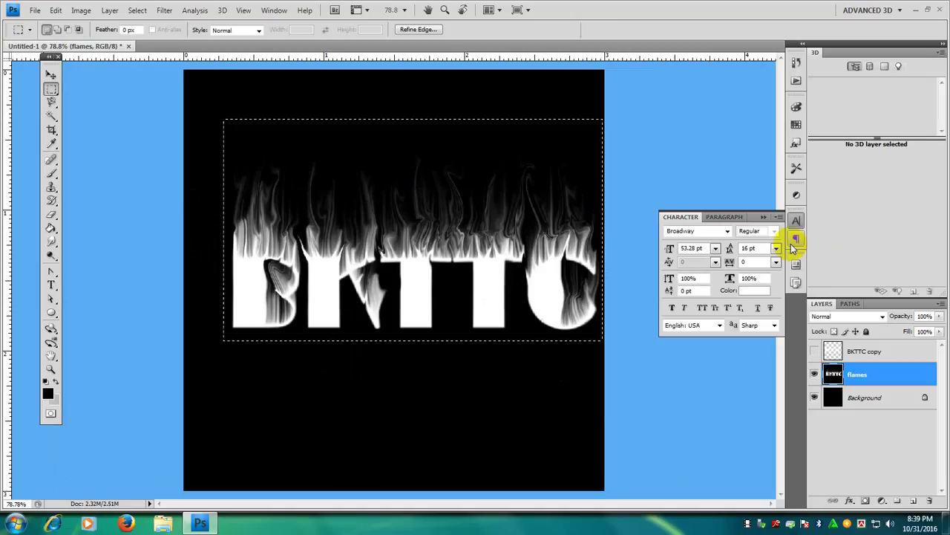
Step: Add a Hue/Saturation adjustment layer directly above the flames layer
right_click(882, 378)
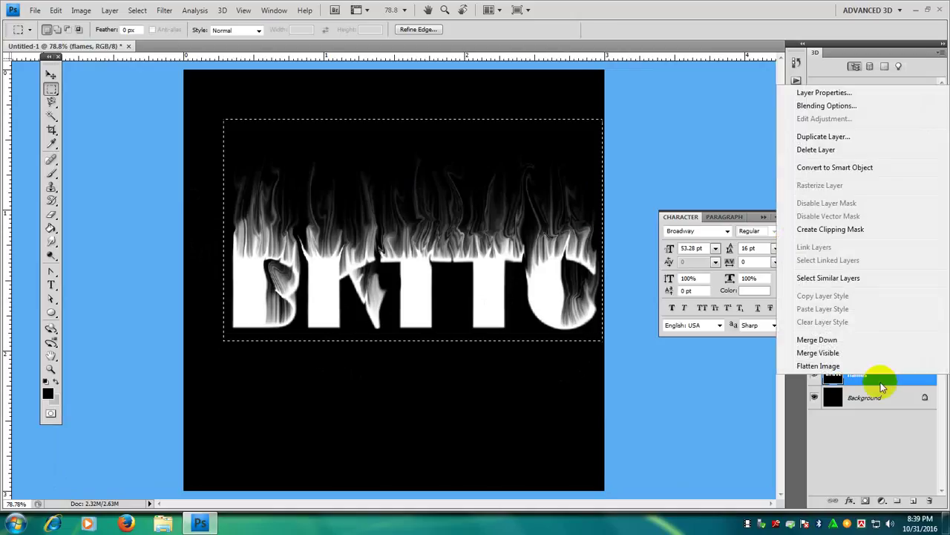
left_click(882, 500)
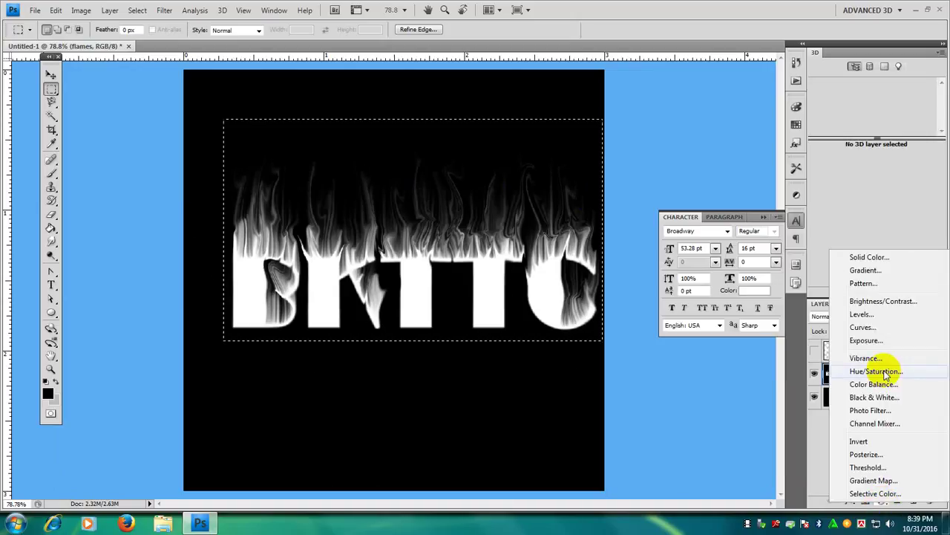
left_click(886, 507)
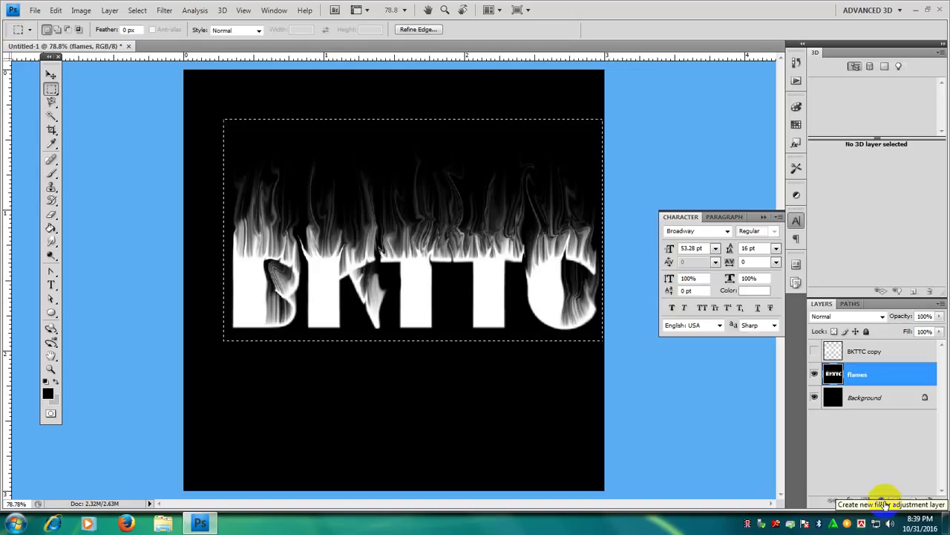
left_click(884, 502)
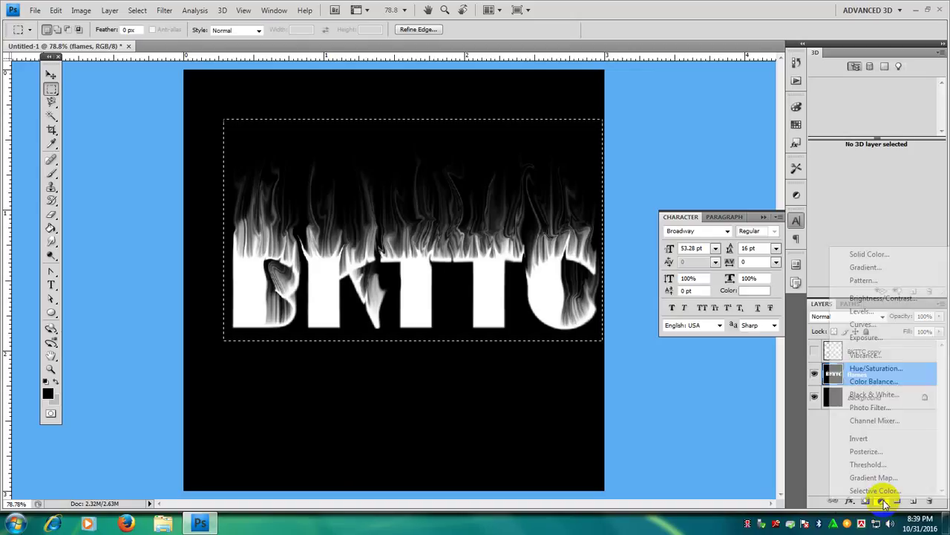
left_click(876, 368)
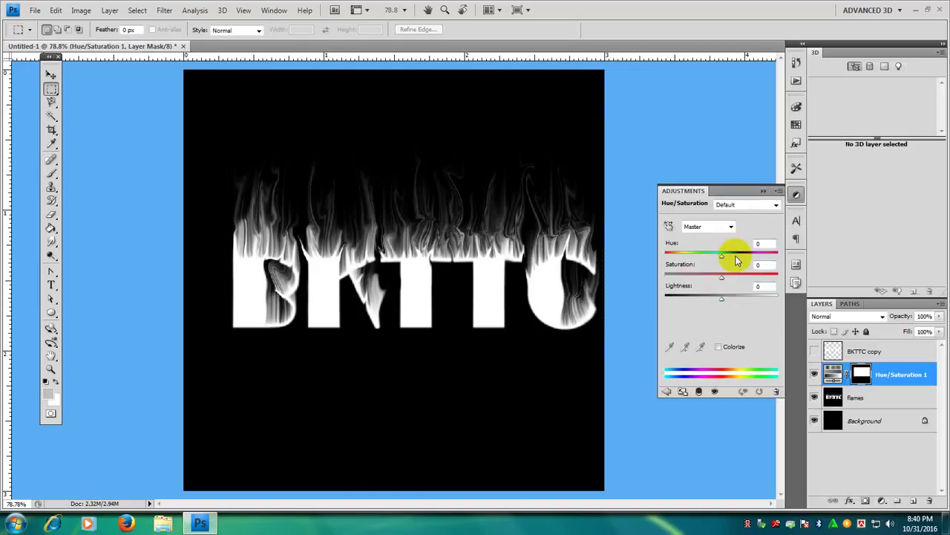
Step: Keep the adjustment on the Master range and set the hue to 40 and the saturation to 100
left_click(692, 227)
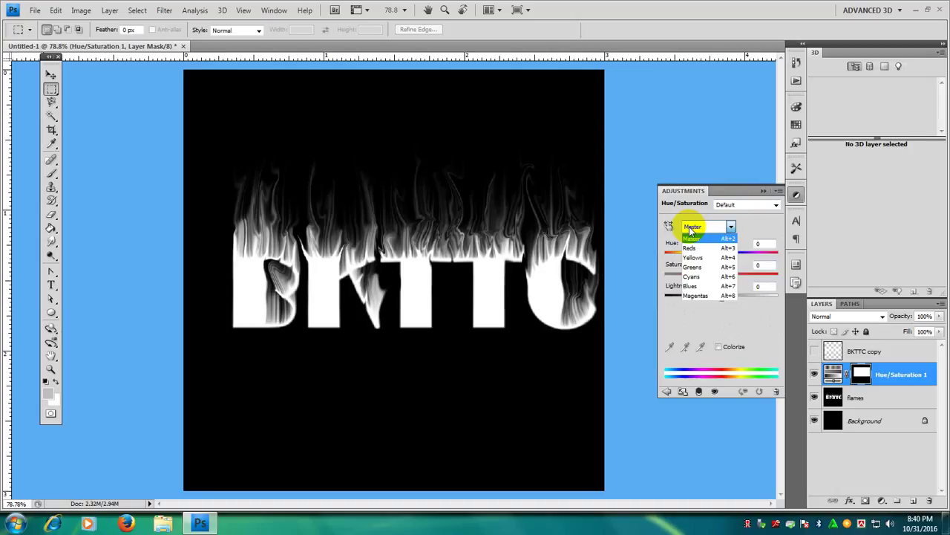
left_click(691, 237)
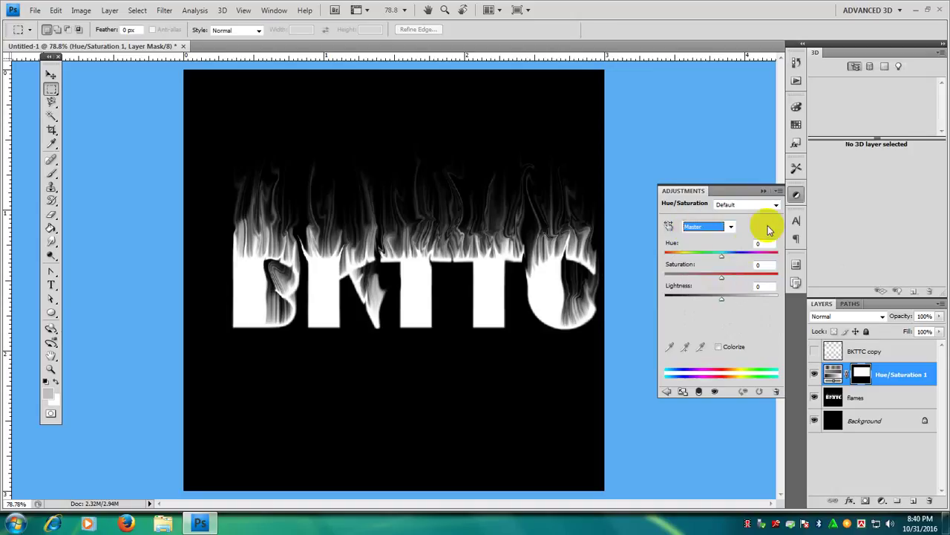
left_click(754, 245)
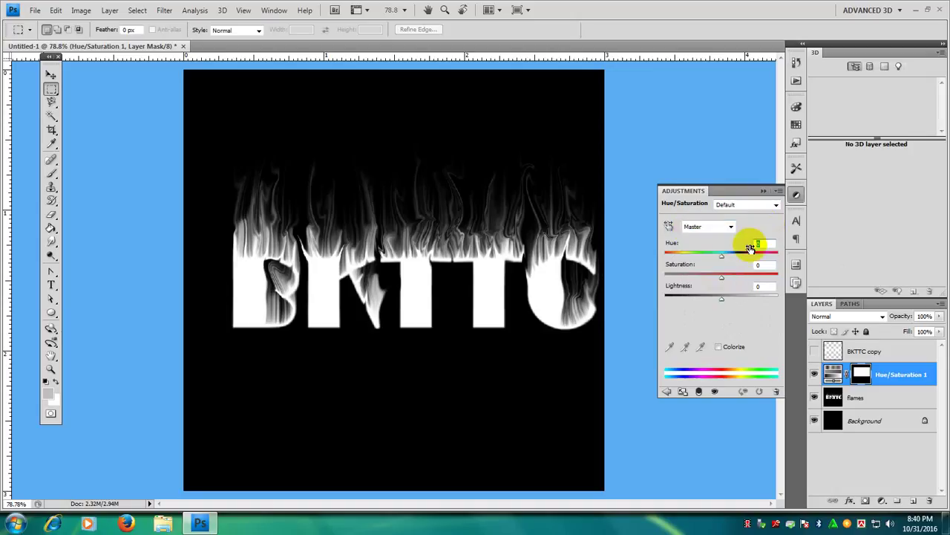
type("40")
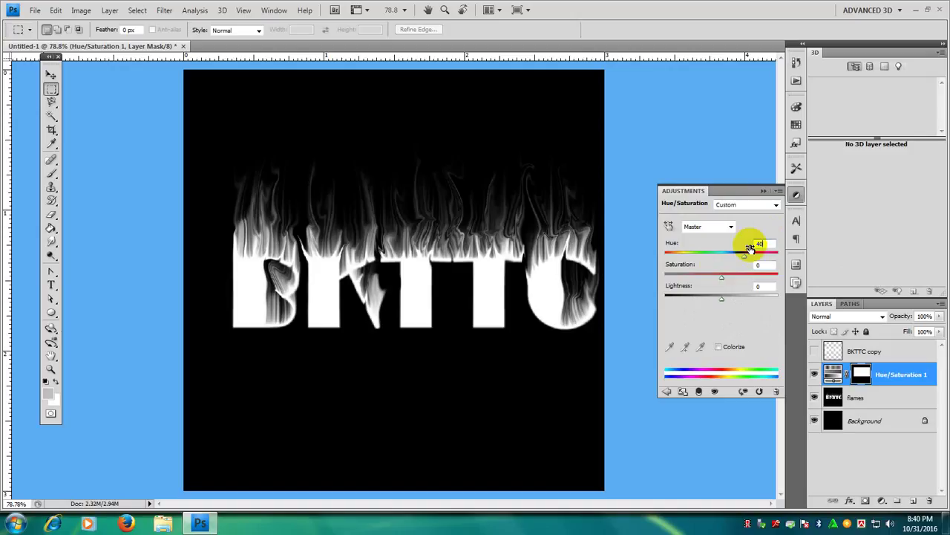
key("Tab")
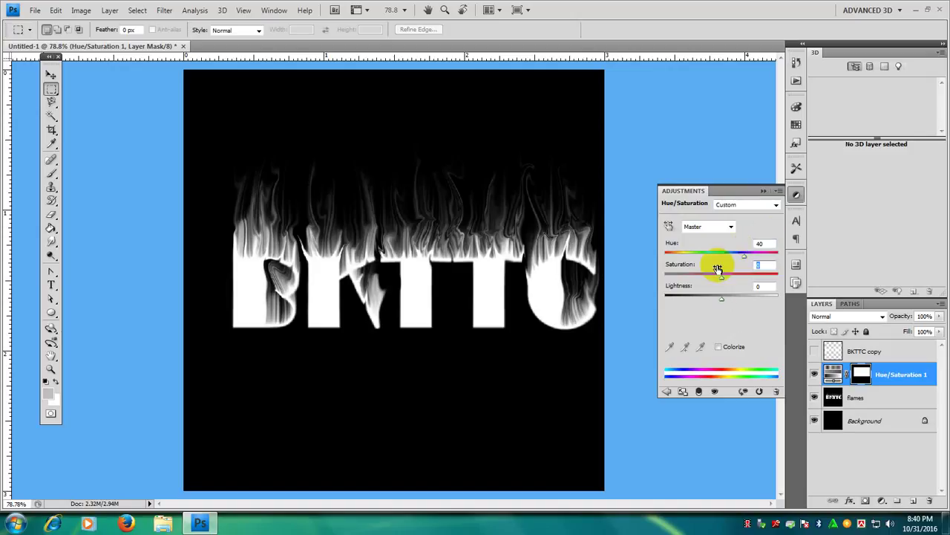
type("100")
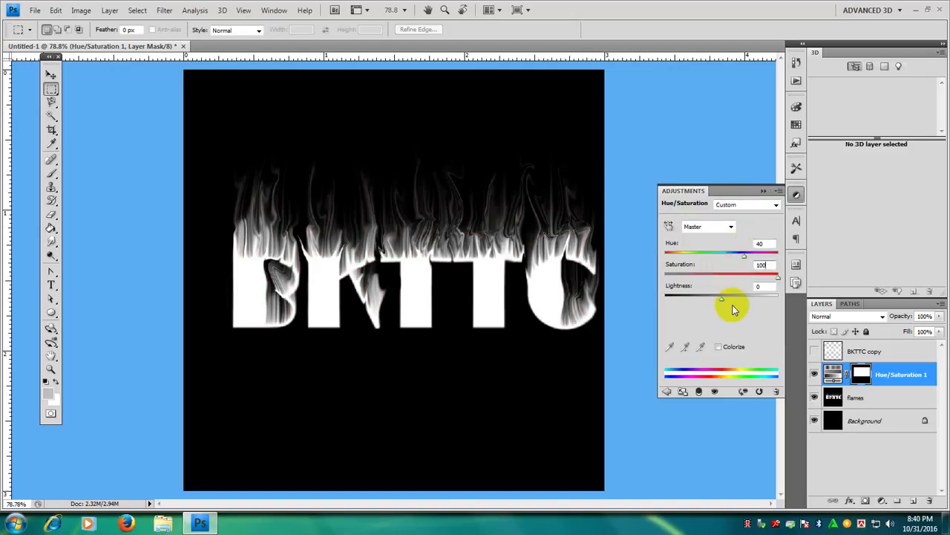
Step: Turn on Colorize for the Hue/Saturation adjustment and set the saturation to 100 and the hue to 43
left_click(718, 347)
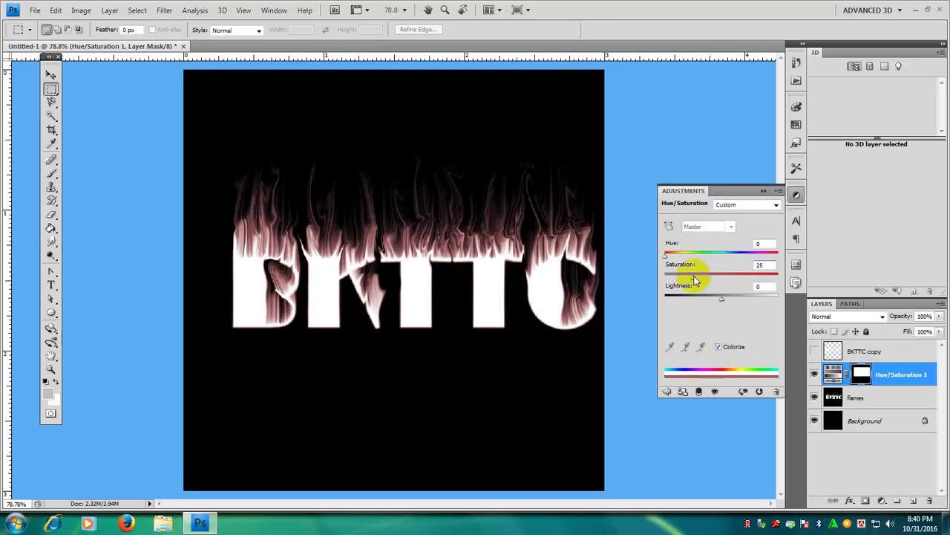
left_click_drag(695, 280, 781, 276)
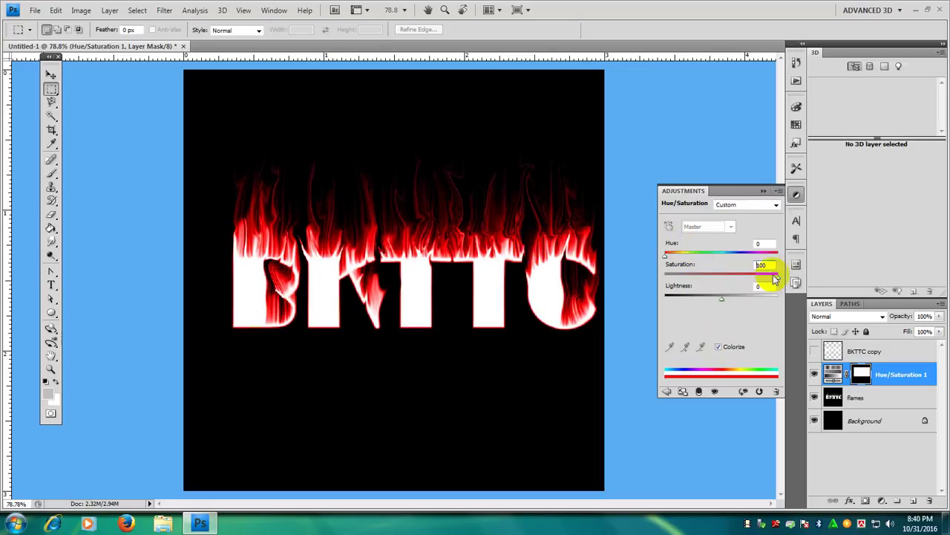
left_click_drag(666, 256, 678, 259)
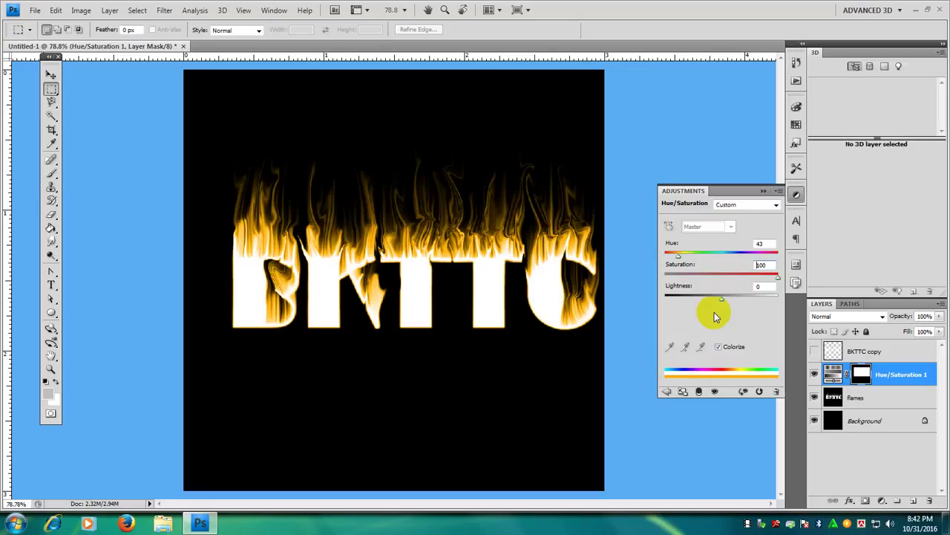
left_click(324, 451)
Step: Add a second Hue/Saturation adjustment layer directly above the flames layer and set its hue to -15
left_click(882, 377)
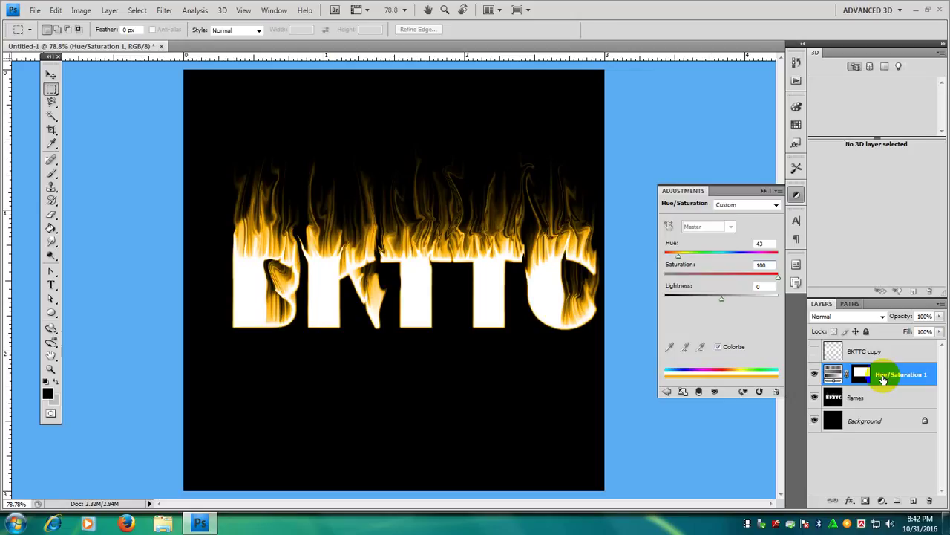
left_click(734, 183)
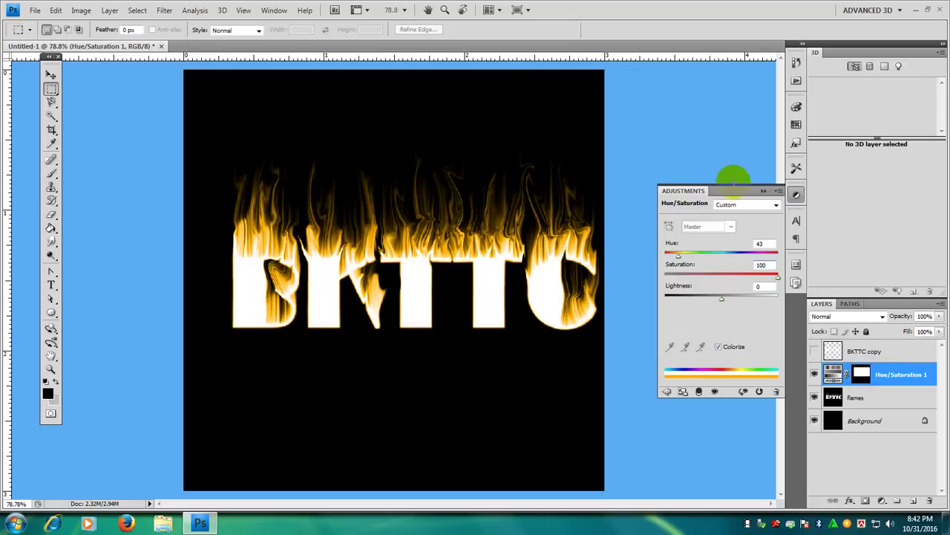
left_click(881, 501)
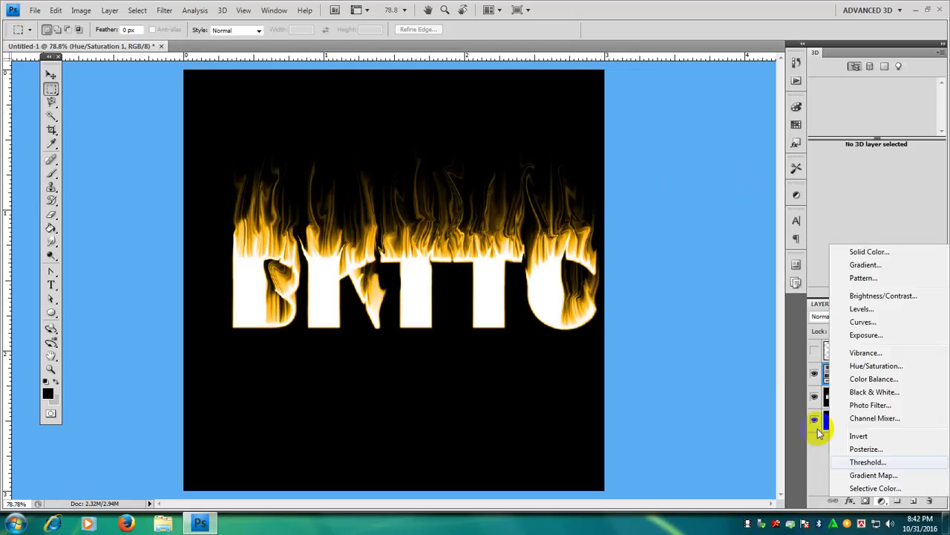
left_click(817, 428)
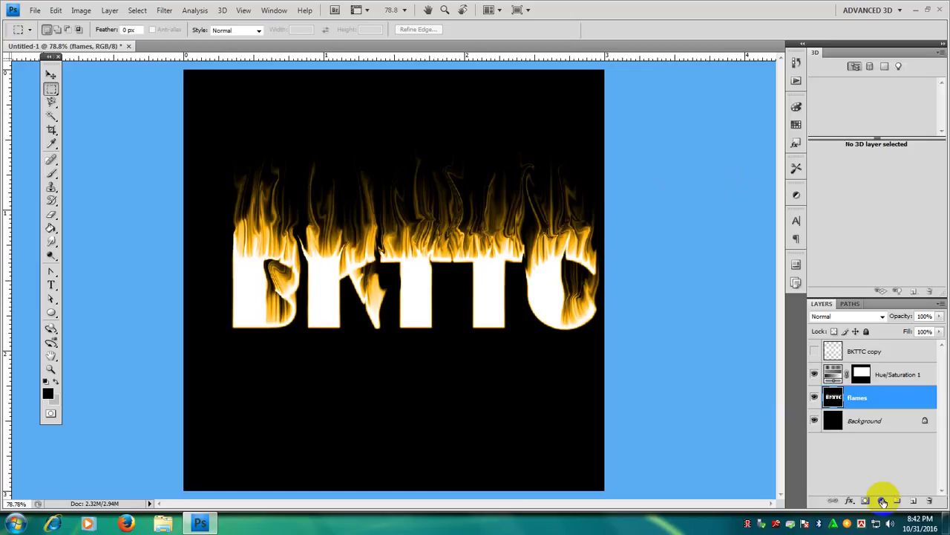
left_click(882, 502)
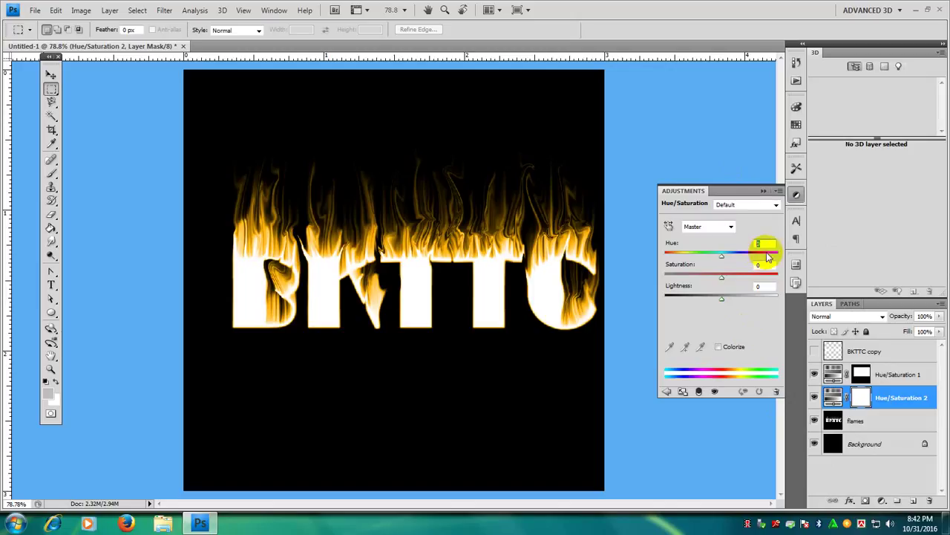
type("-15")
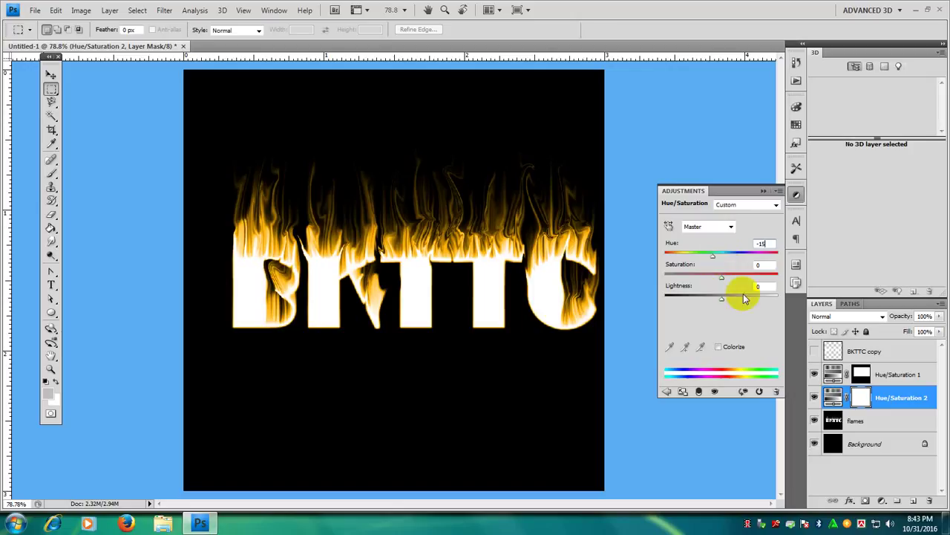
Step: Move the Hue/Saturation 2 layer above Hue/Saturation 1 in the layer stack
left_click(905, 401)
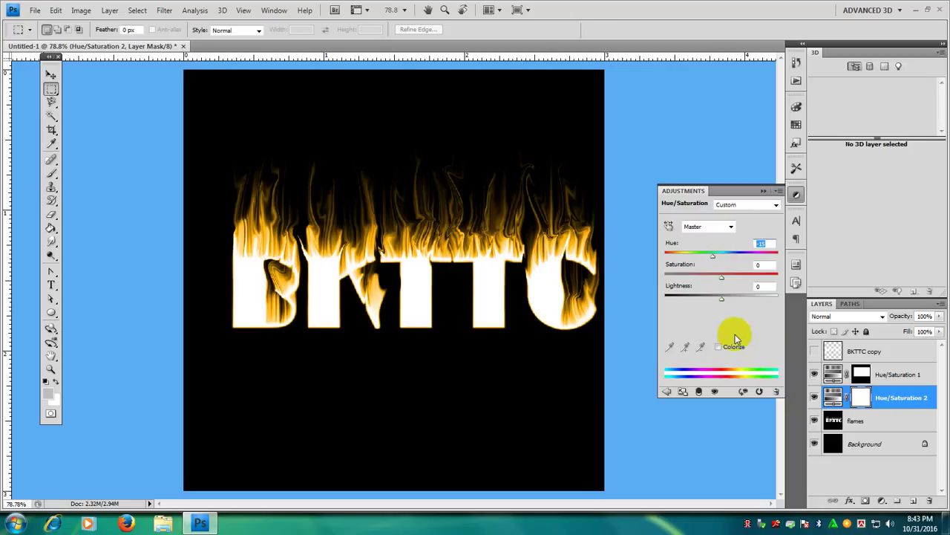
left_click(797, 194)
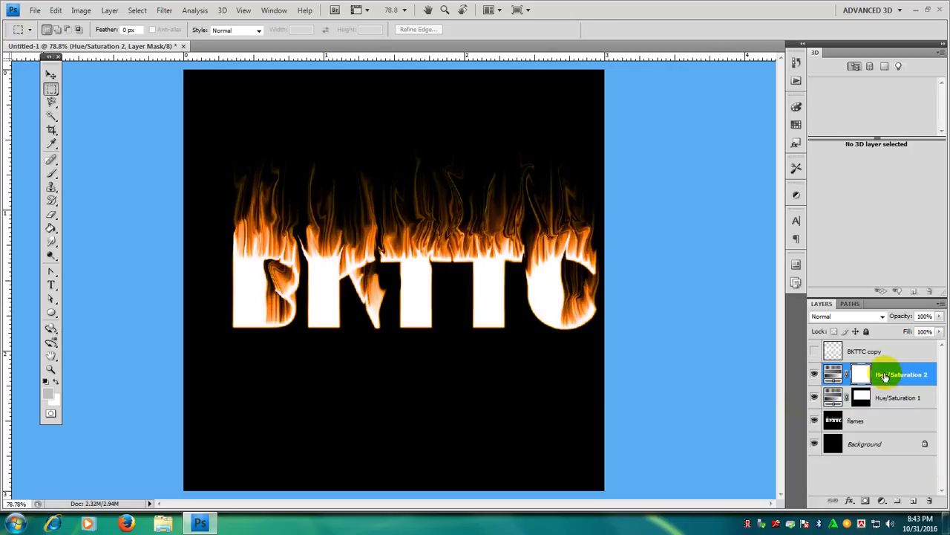
left_click(892, 400)
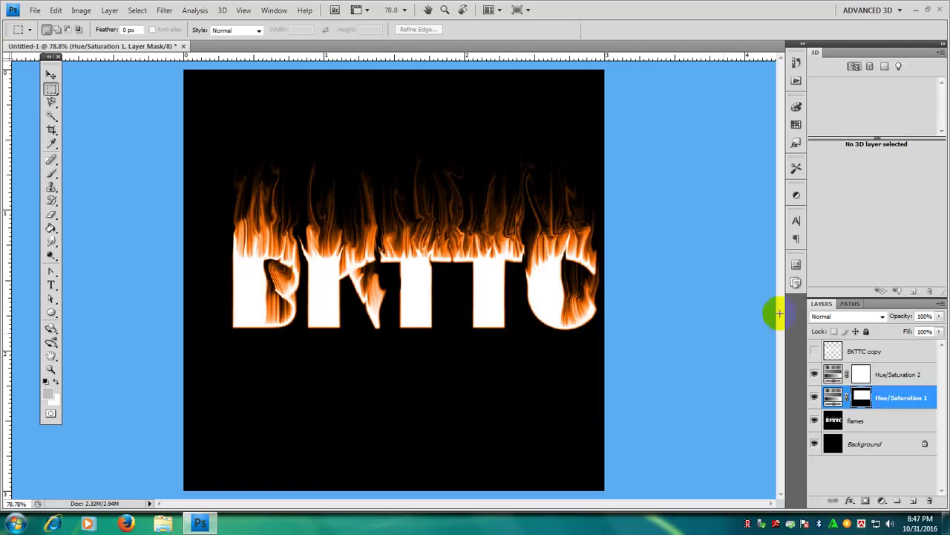
Step: Change the blend mode of the Hue/Saturation 2 layer to Overlay
left_click(908, 398)
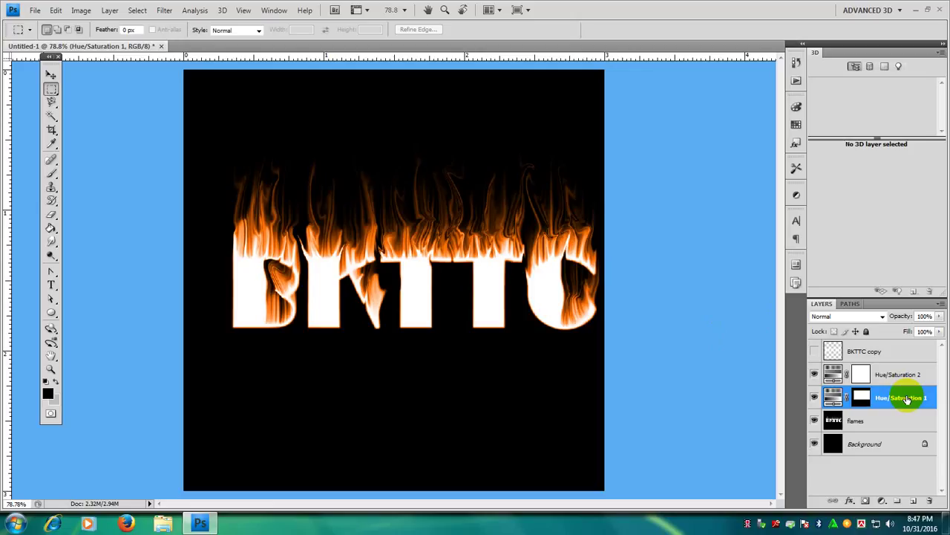
left_click(890, 376)
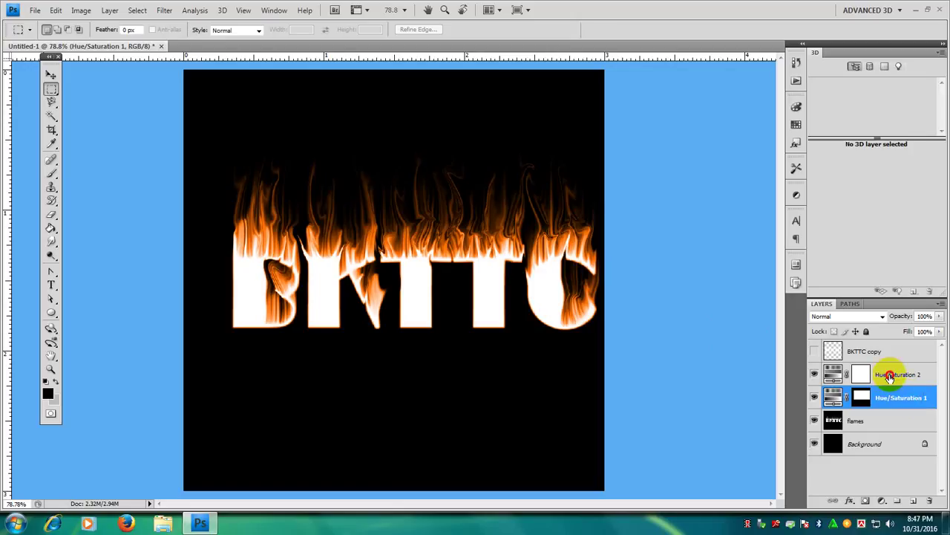
left_click_drag(847, 316, 834, 175)
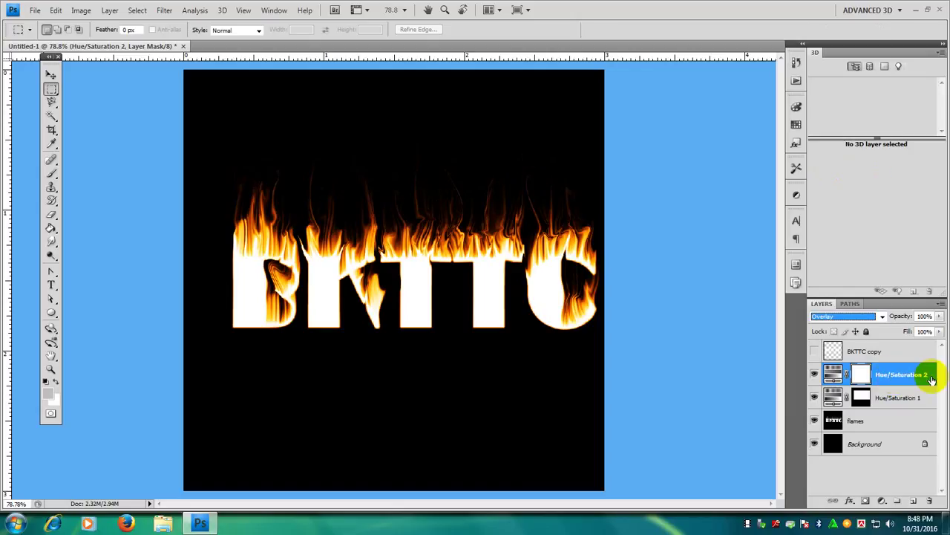
left_click(845, 318)
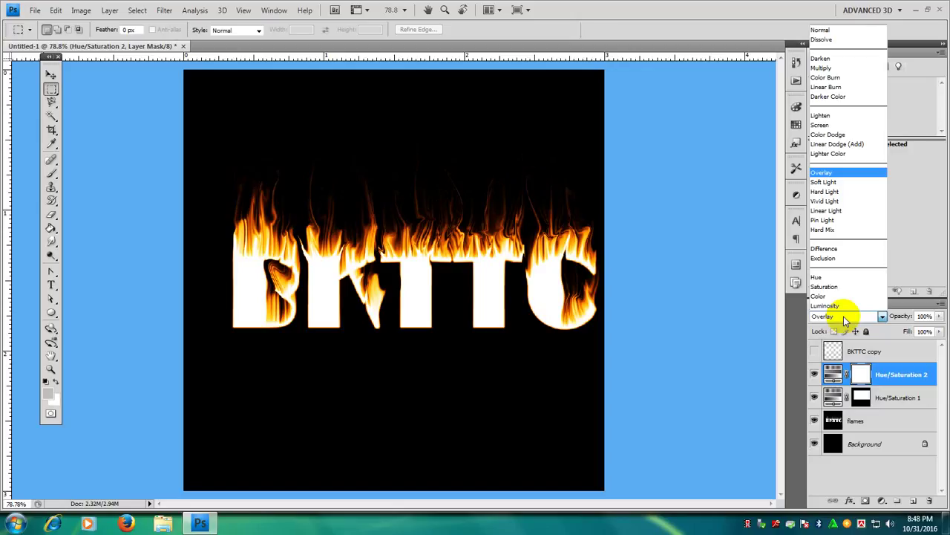
left_click(845, 319)
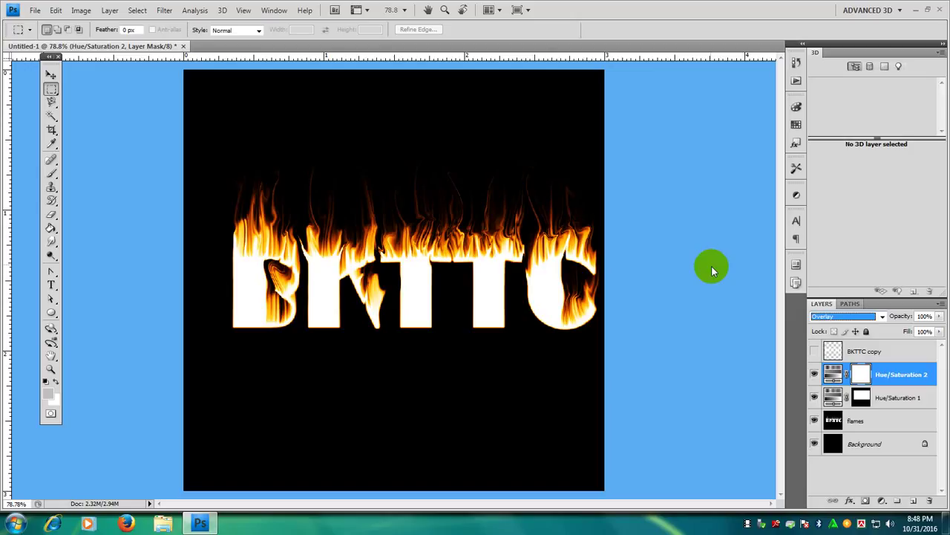
Step: Show the BKTTC copy layer, move its text over the burning letters and compare the alignment by toggling the layer's visibility
left_click(865, 351)
left_click(815, 351)
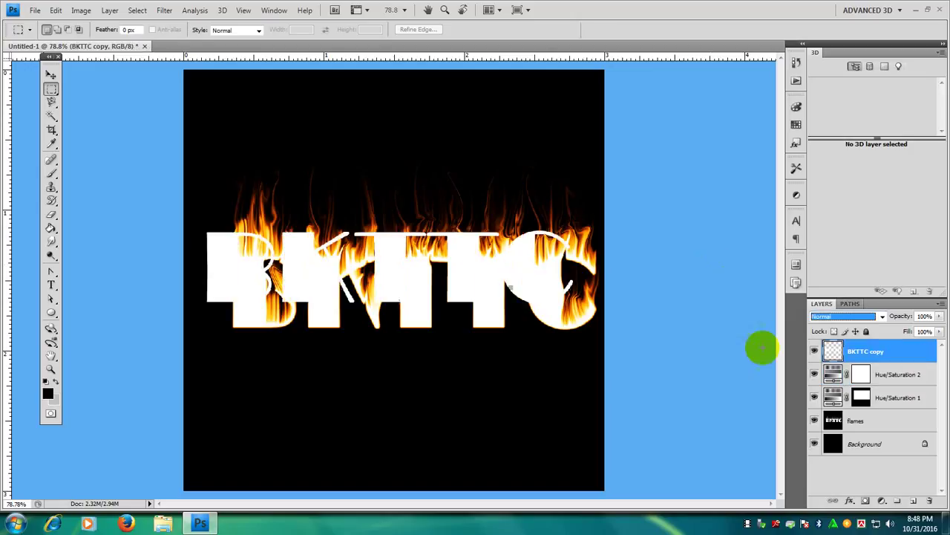
key("v")
left_click_drag(398, 269, 413, 288)
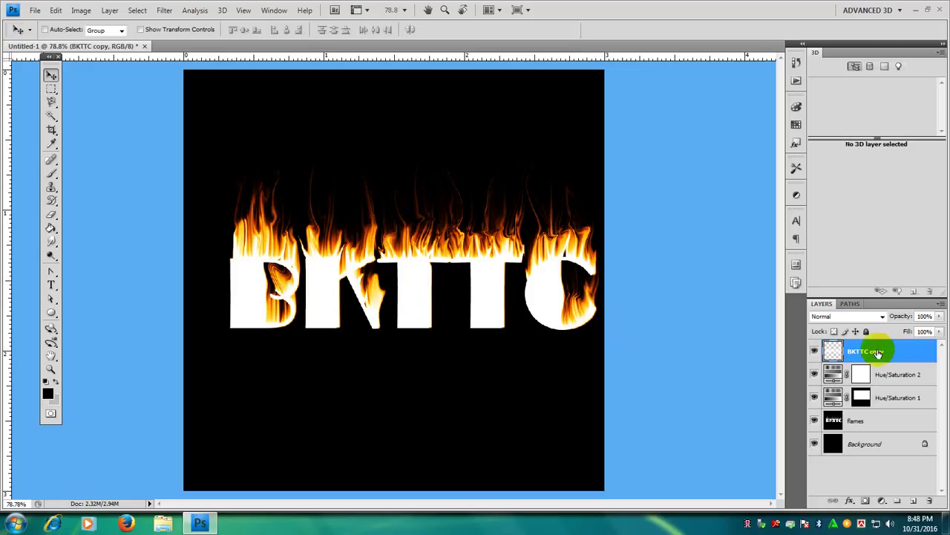
left_click(815, 351)
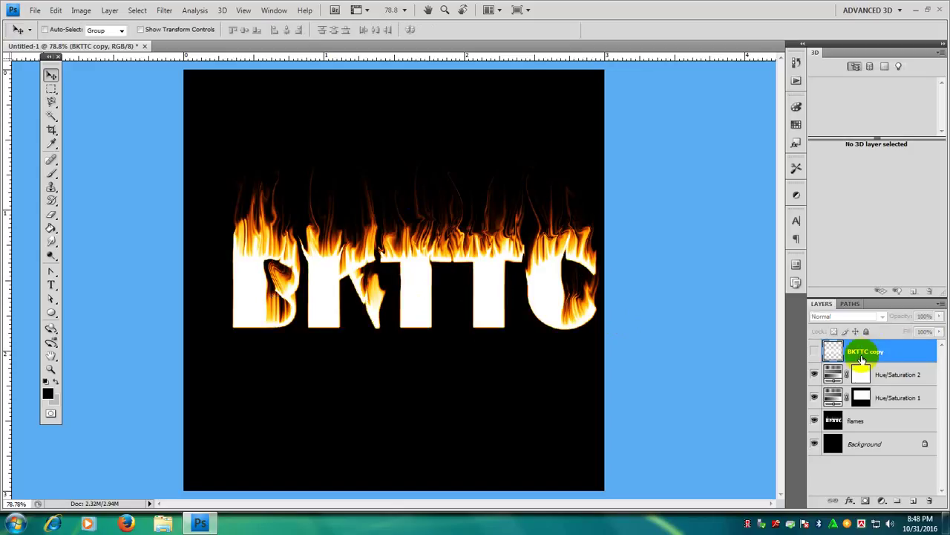
left_click(814, 351)
mouse_move(402, 297)
left_mouse_down()
mouse_move(381, 420)
mouse_move(411, 288)
left_mouse_up()
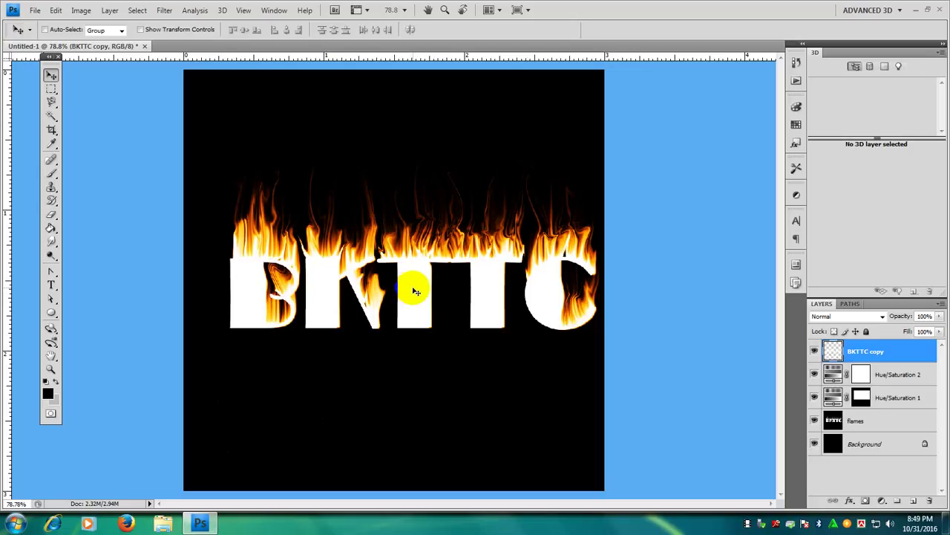
Step: Try the BKTTC copy text in the empty area below the burning letters and undo the move
left_click_drag(415, 292, 423, 422)
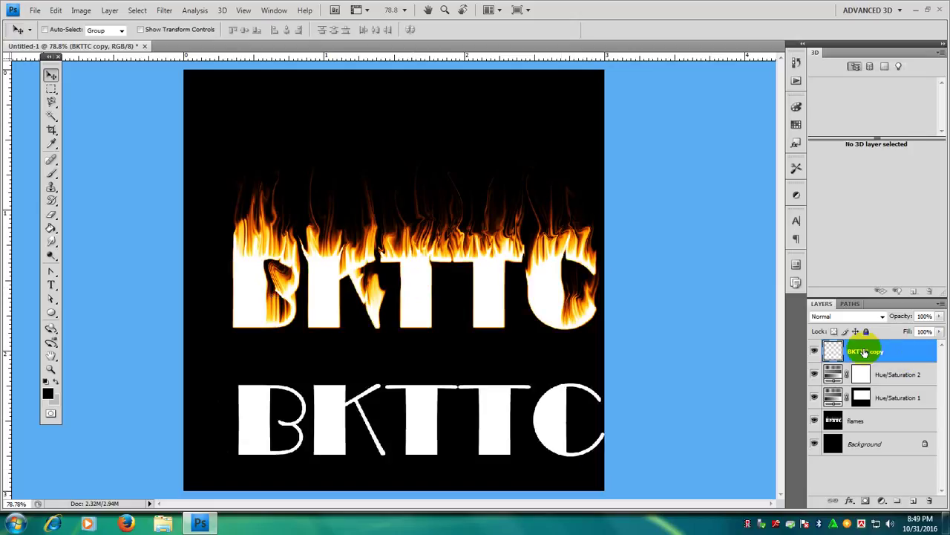
left_click(529, 459)
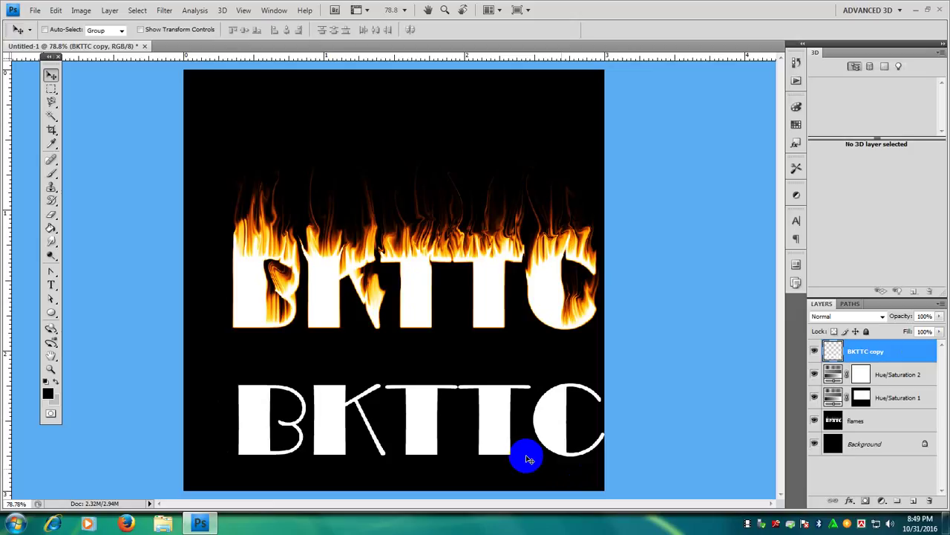
key("ctrl+z")
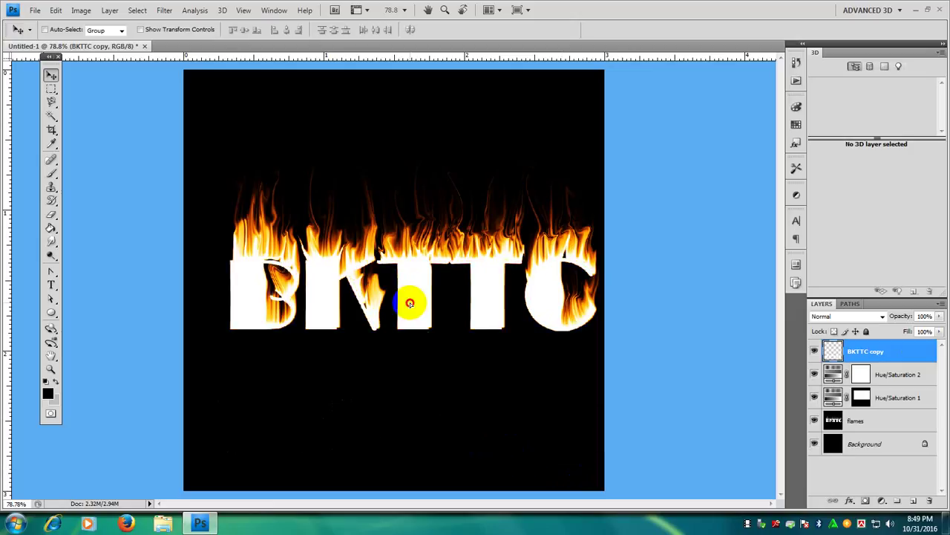
Step: Reposition and nudge the BKTTC copy text so it lines up over the burning letters
left_click_drag(410, 303, 417, 305)
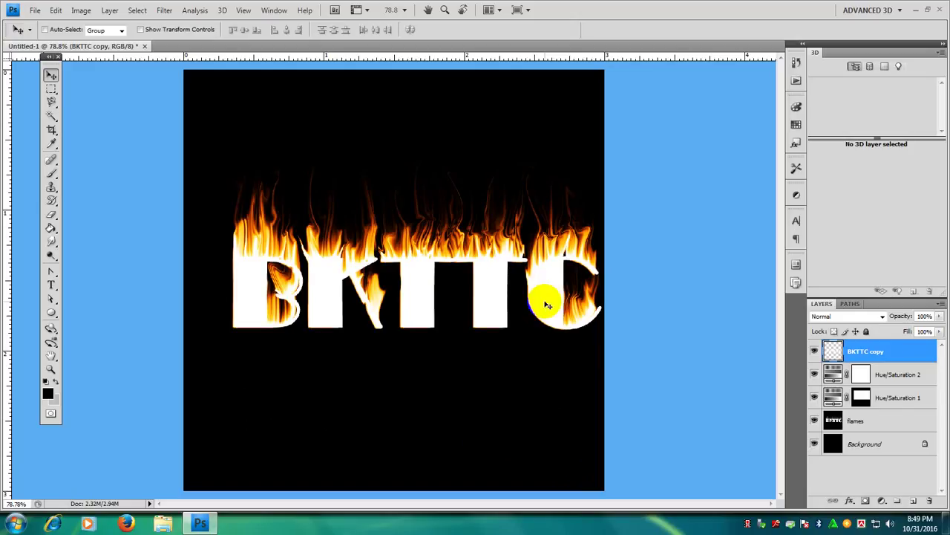
key("Left")
key("Left")
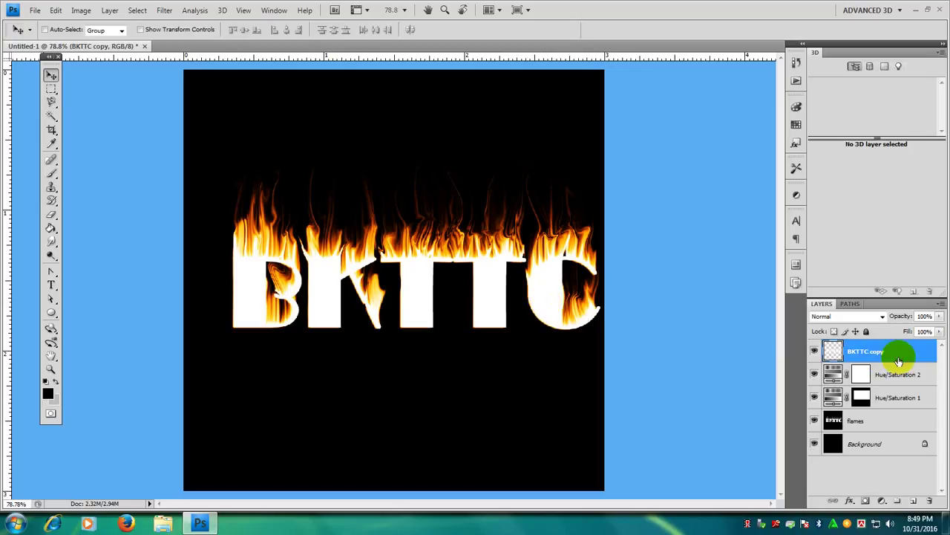
Step: Add a Gradient Overlay to the BKTTC copy layer and open its gradient for editing
left_click(850, 500)
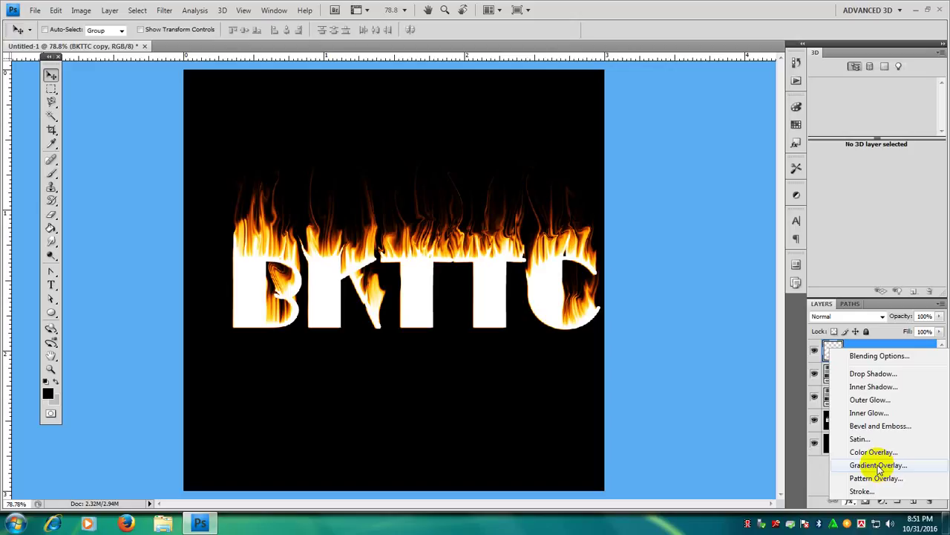
left_click(878, 466)
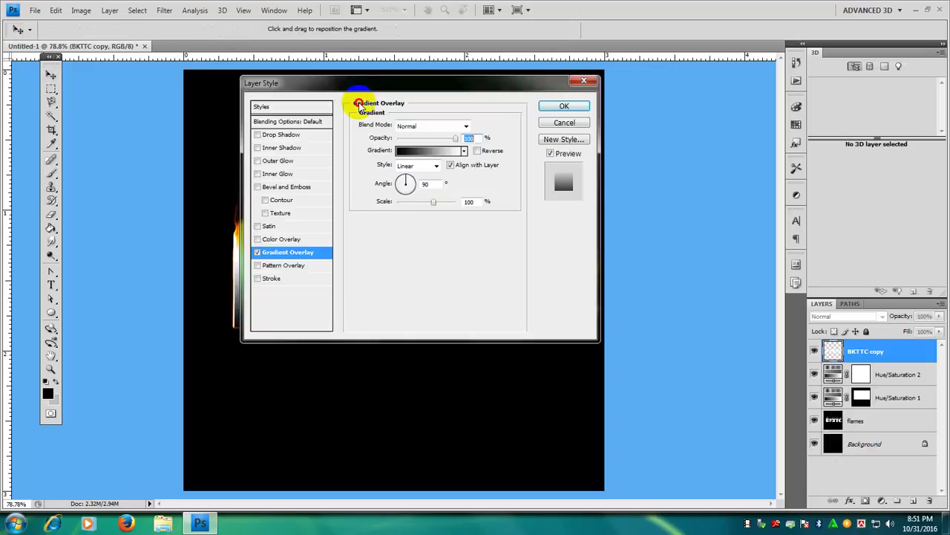
left_click_drag(422, 87, 322, 122)
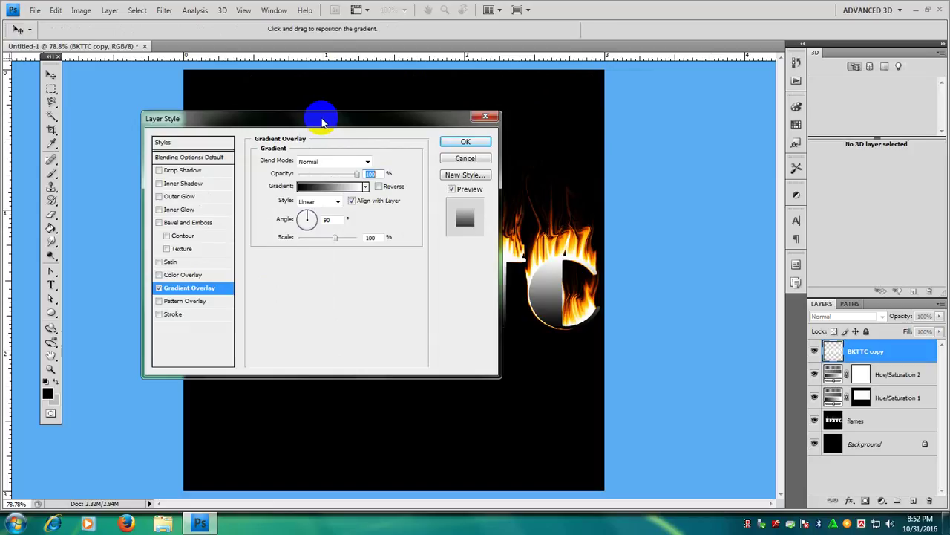
left_click(336, 163)
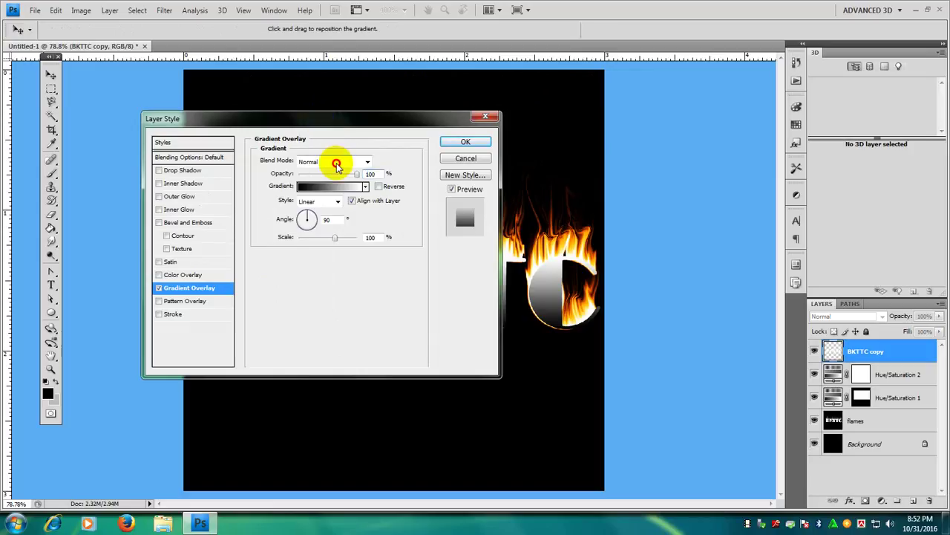
left_click_drag(343, 121, 493, 92)
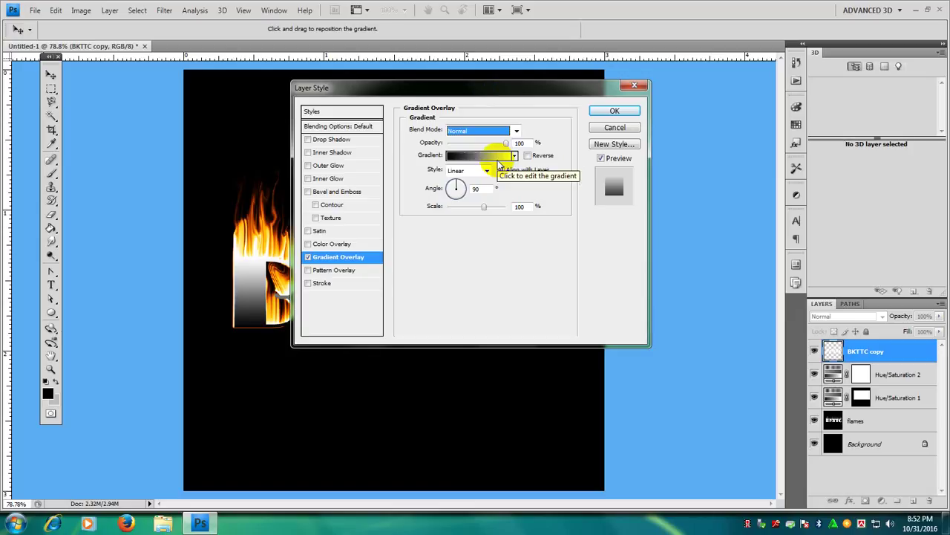
left_click(499, 162)
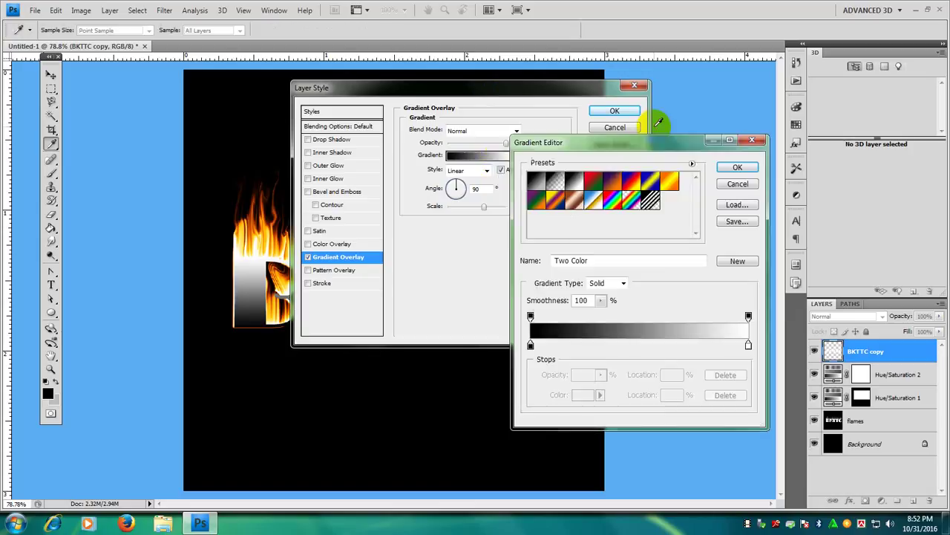
left_click_drag(557, 142, 609, 64)
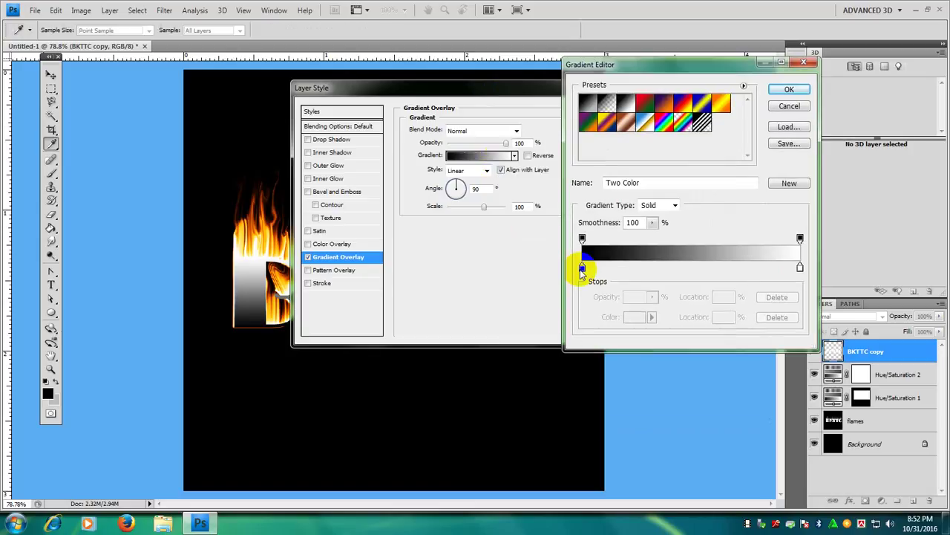
left_click(583, 268)
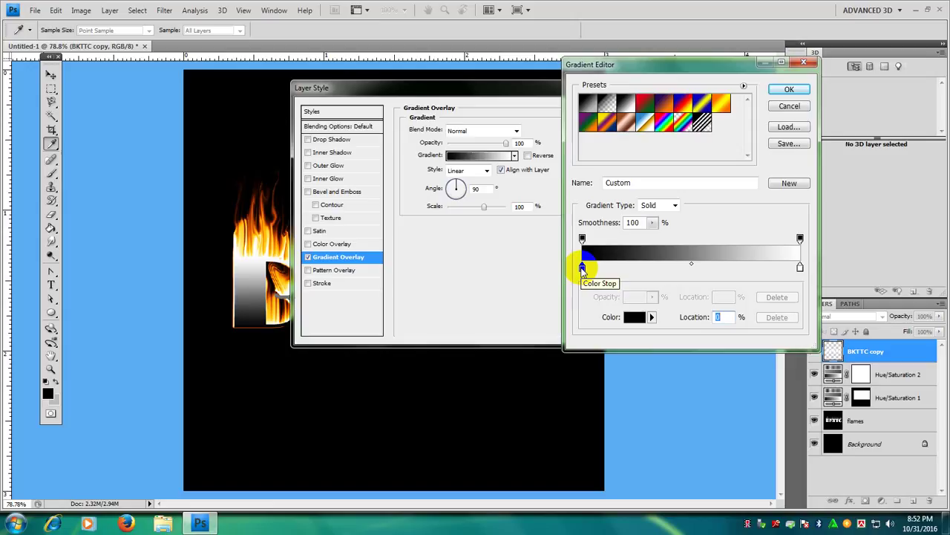
double_click(582, 268)
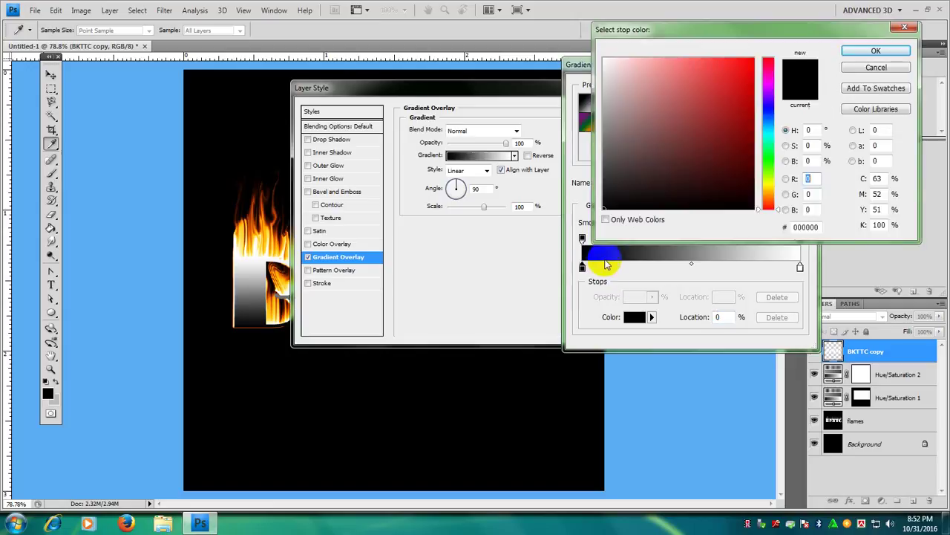
key("Return")
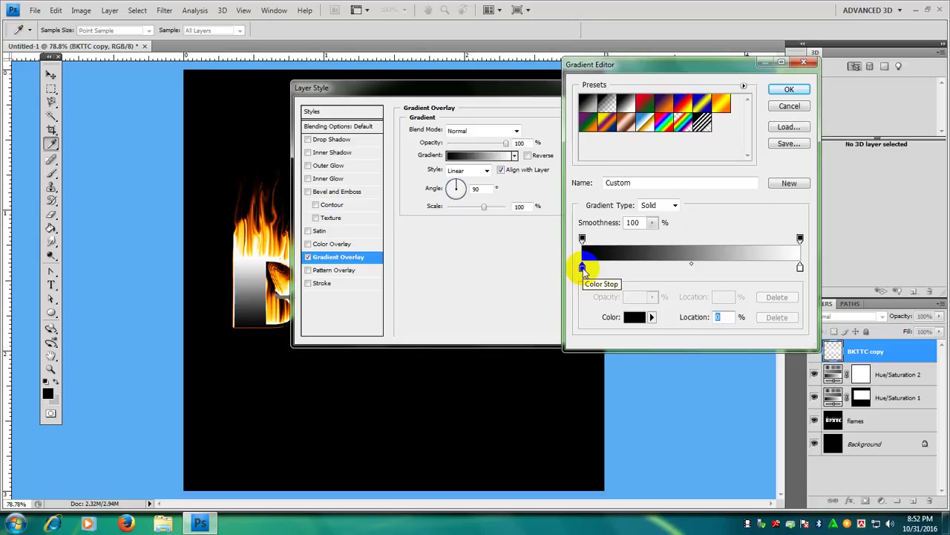
double_click(582, 268)
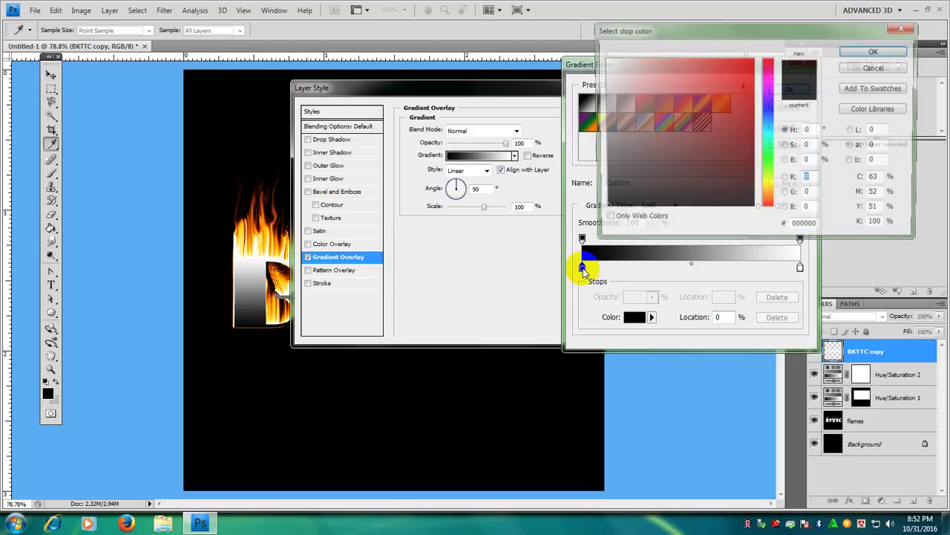
key("Return")
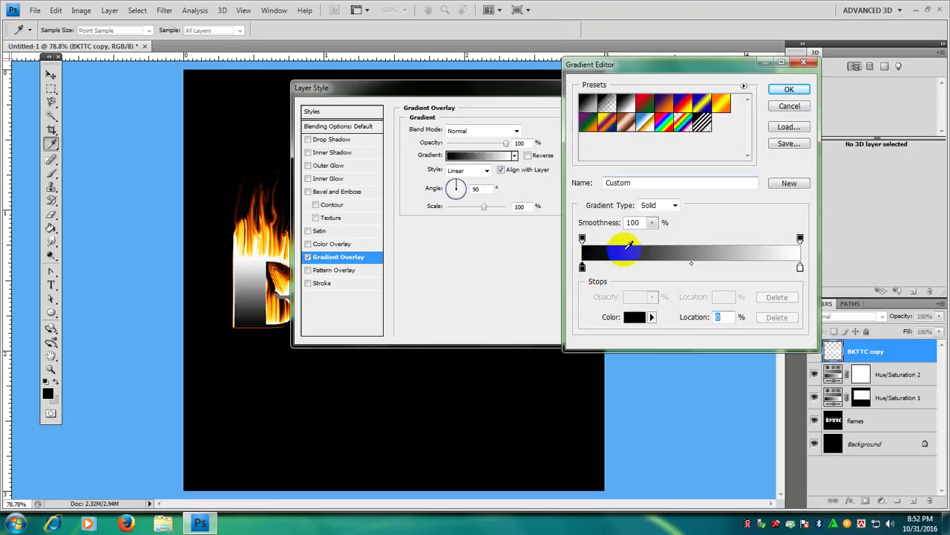
left_click(635, 317)
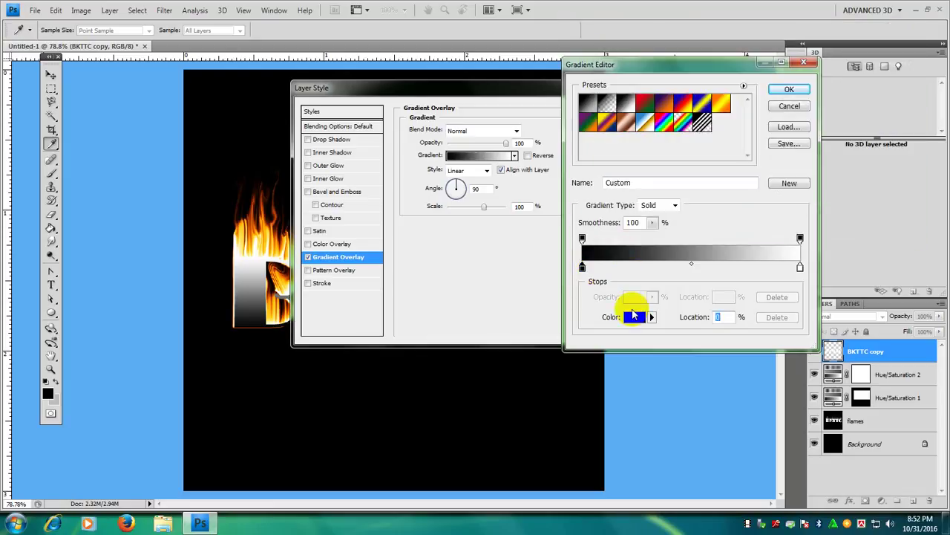
left_click(582, 268)
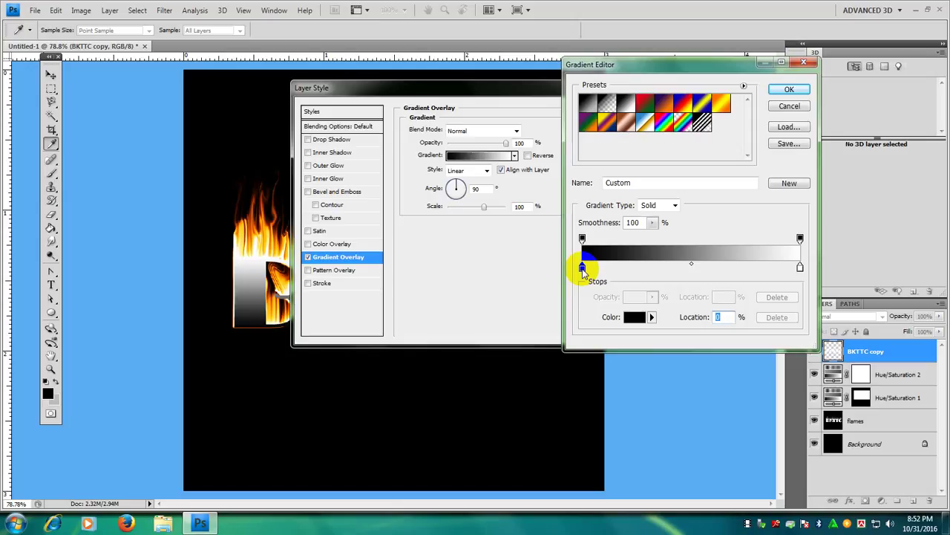
Step: Set the gradient's black starting color stop to orange with RGB 248, 160, 7
double_click(582, 269)
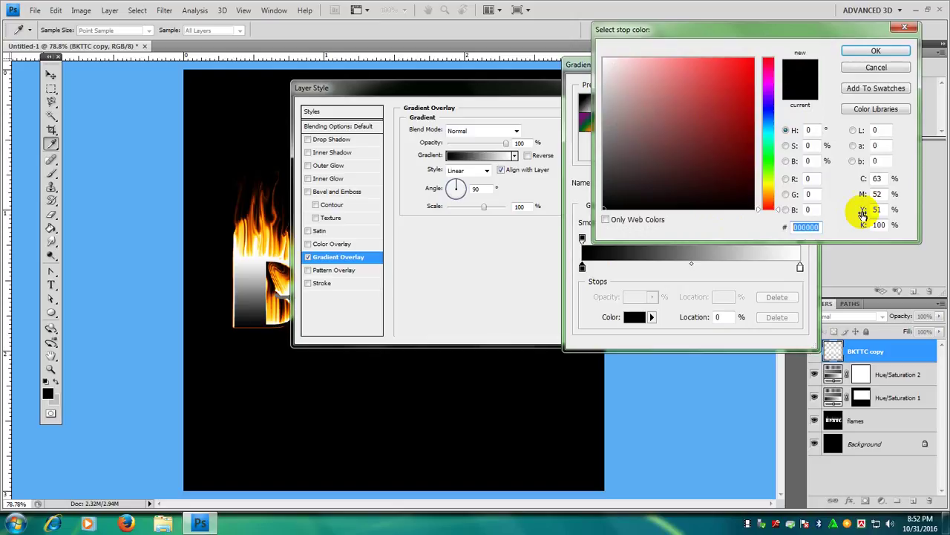
left_click(819, 180)
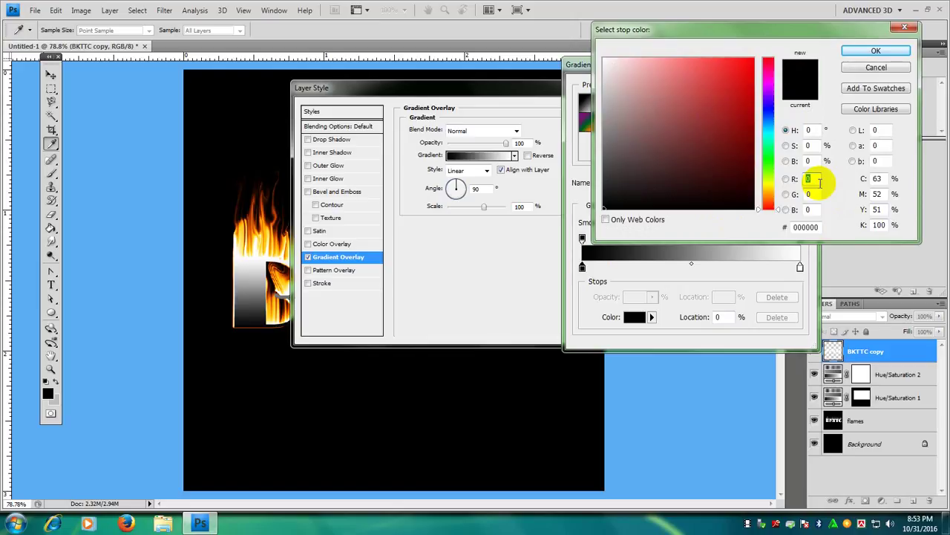
type("248")
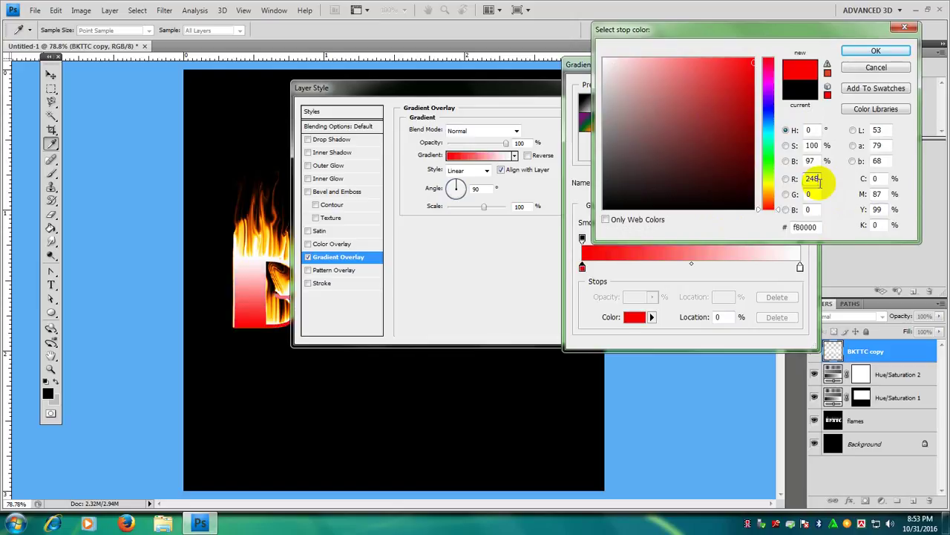
left_click(814, 194)
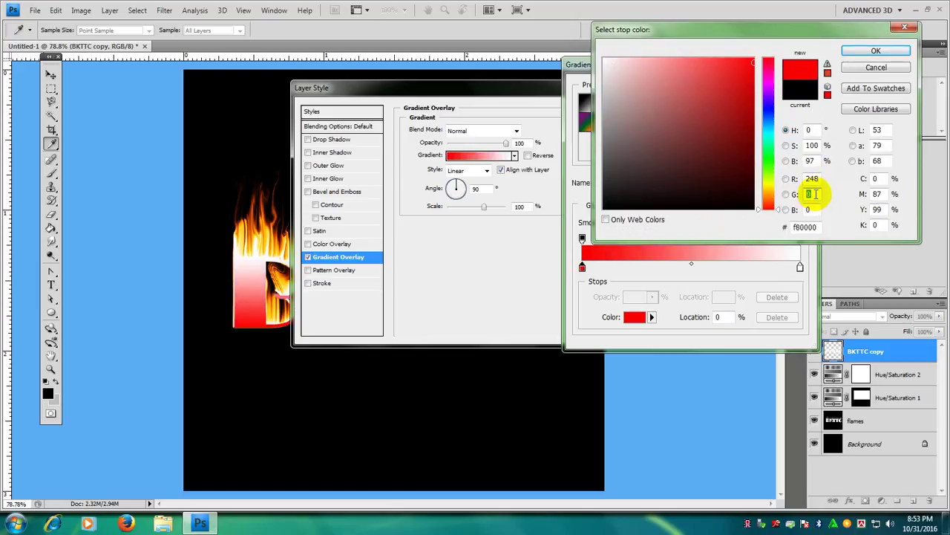
type("160")
left_click(814, 210)
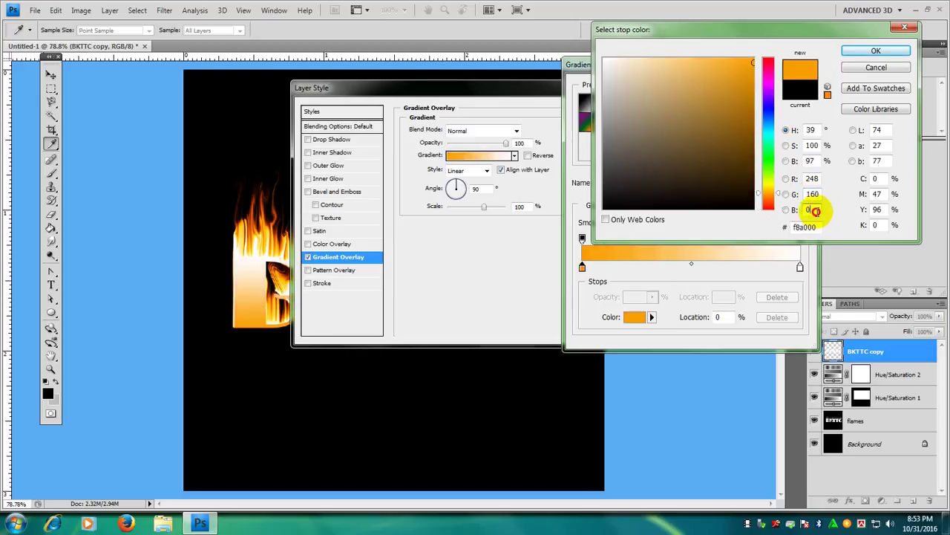
left_click(815, 211)
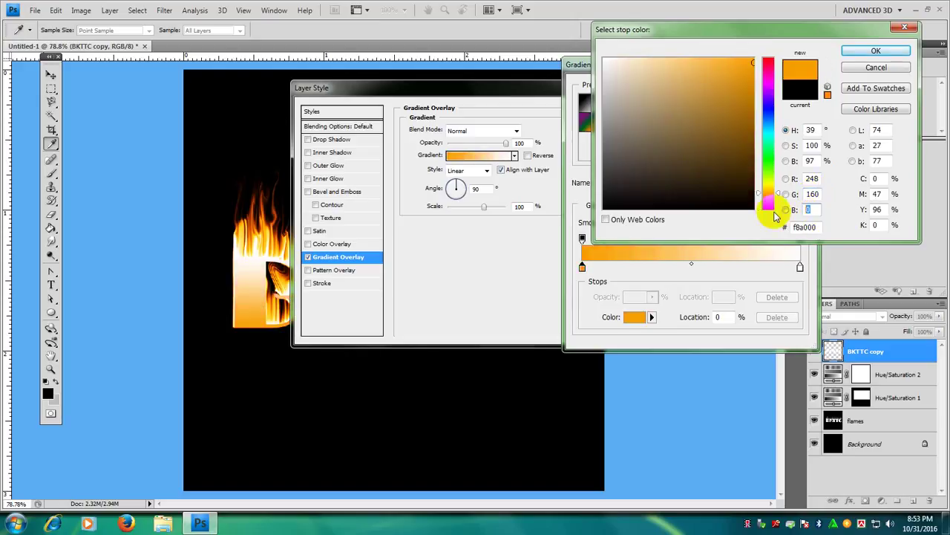
type("7")
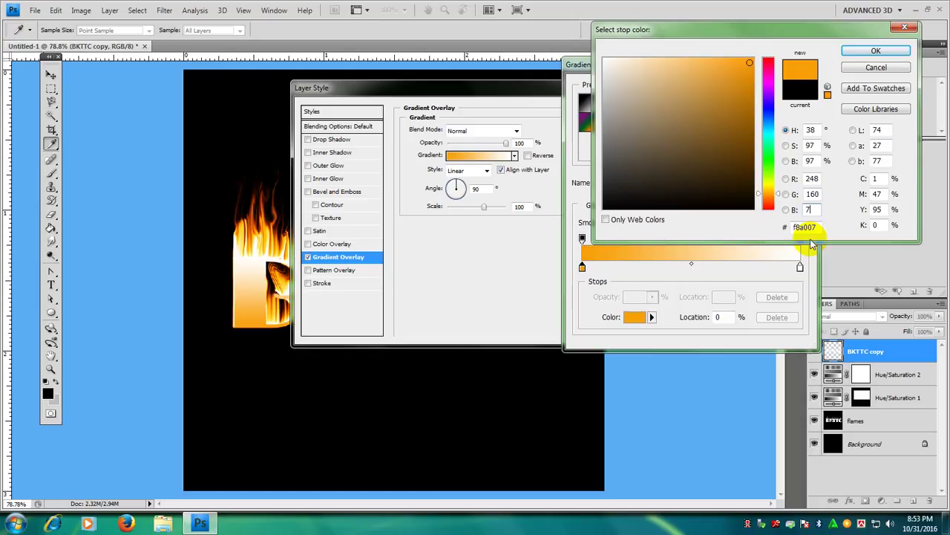
left_click(875, 52)
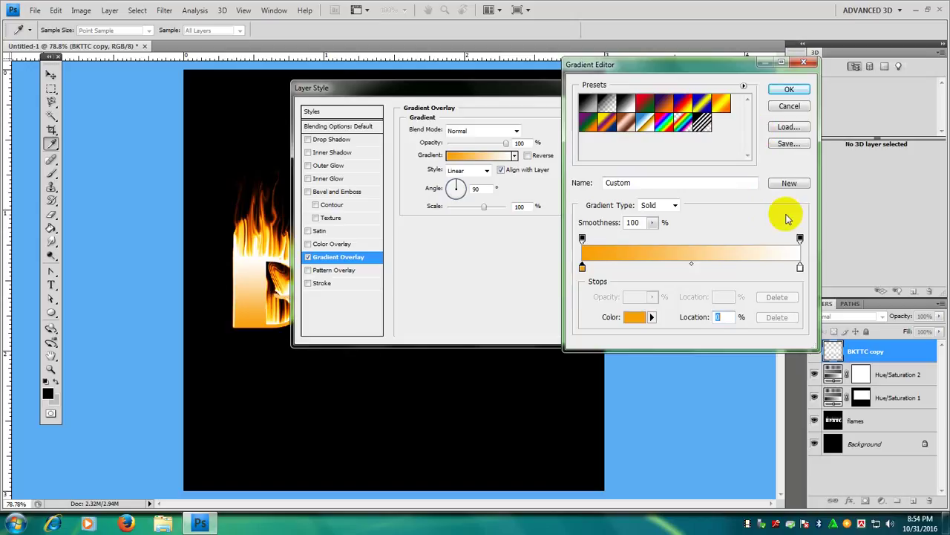
left_click(583, 268)
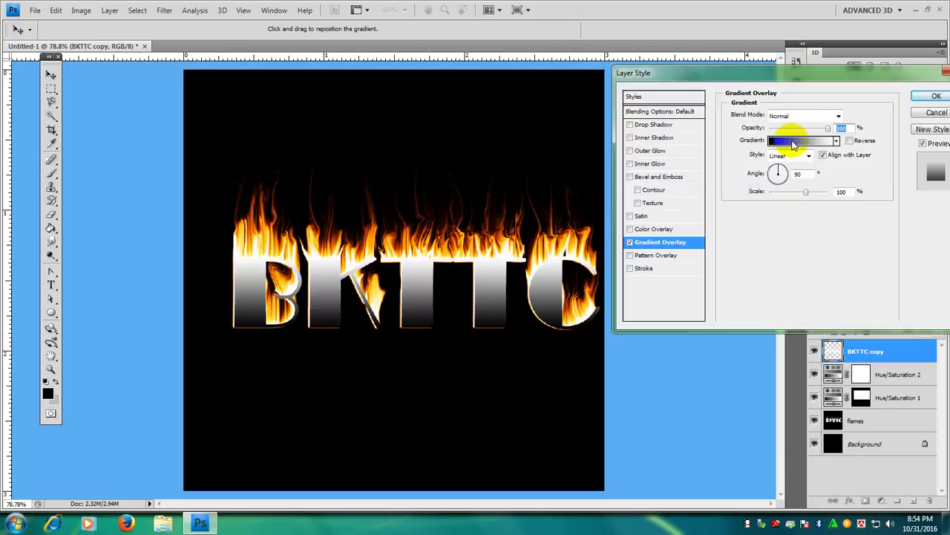
Step: Set the gradient's white end color stop at 100% to RGB 248, 160, 7 and reopen its color for review
left_click(816, 89)
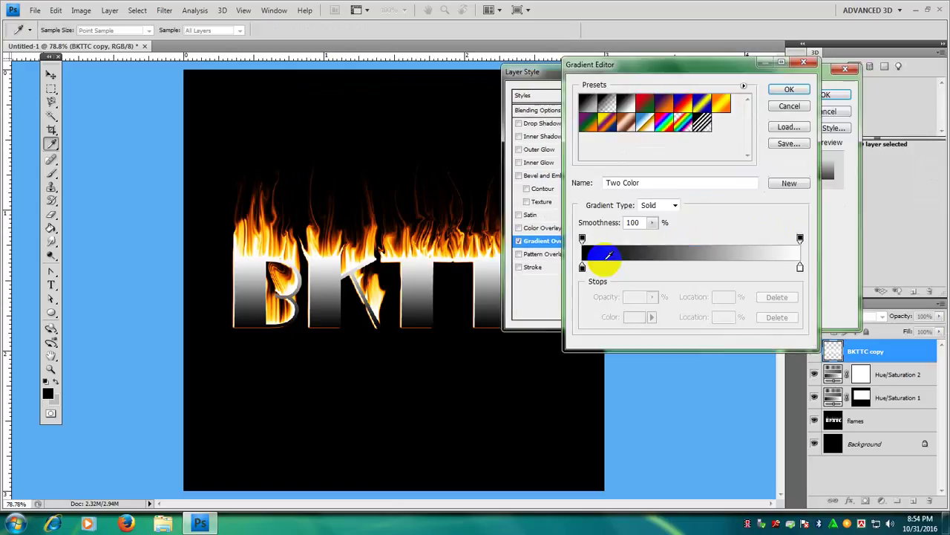
double_click(582, 266)
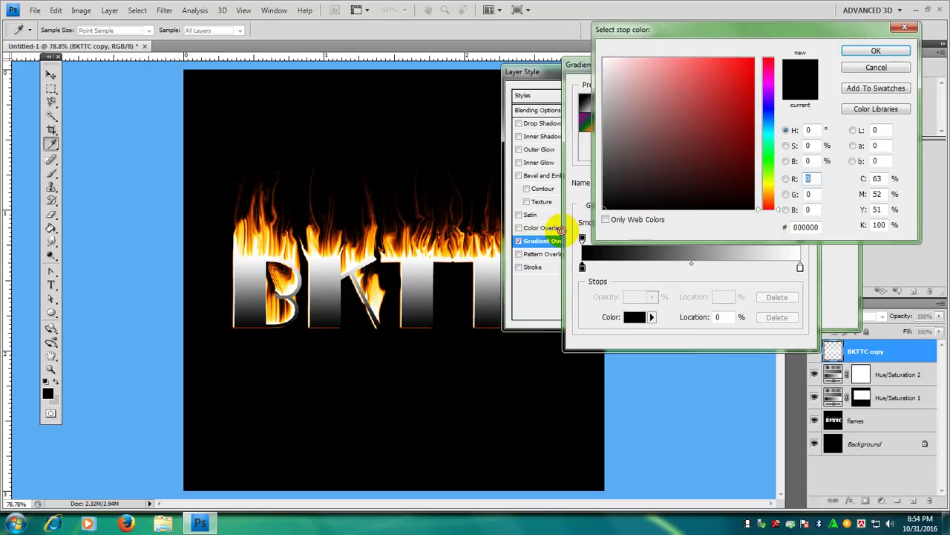
left_click(632, 317)
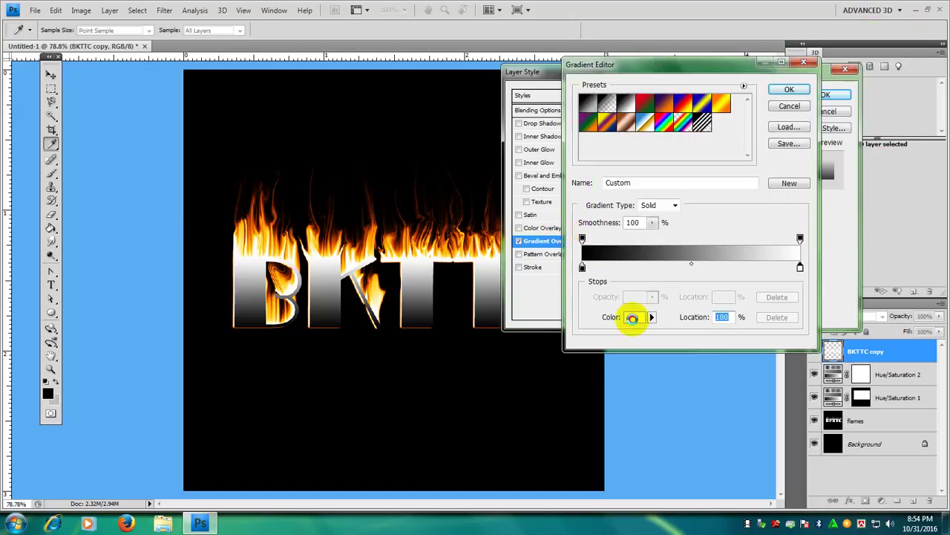
left_click(632, 317)
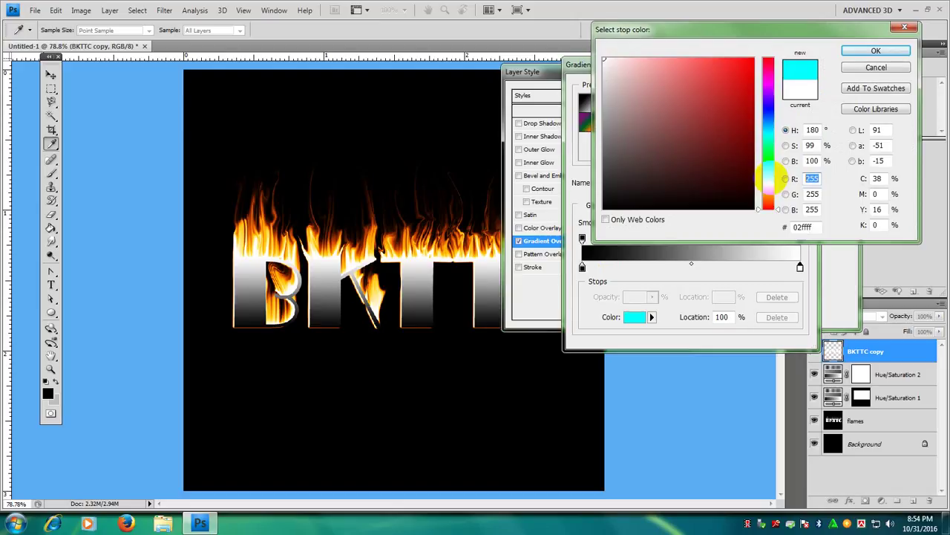
type("248")
key("Tab")
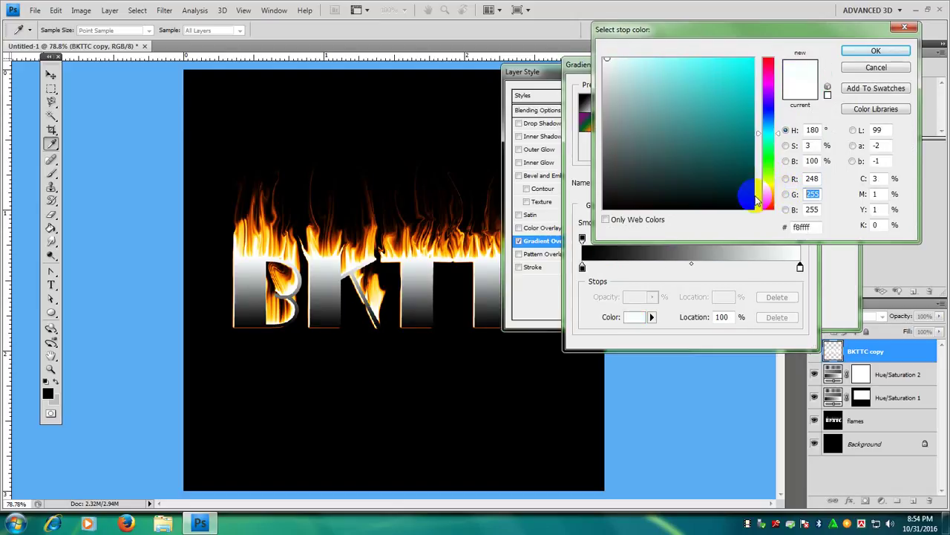
type("16")
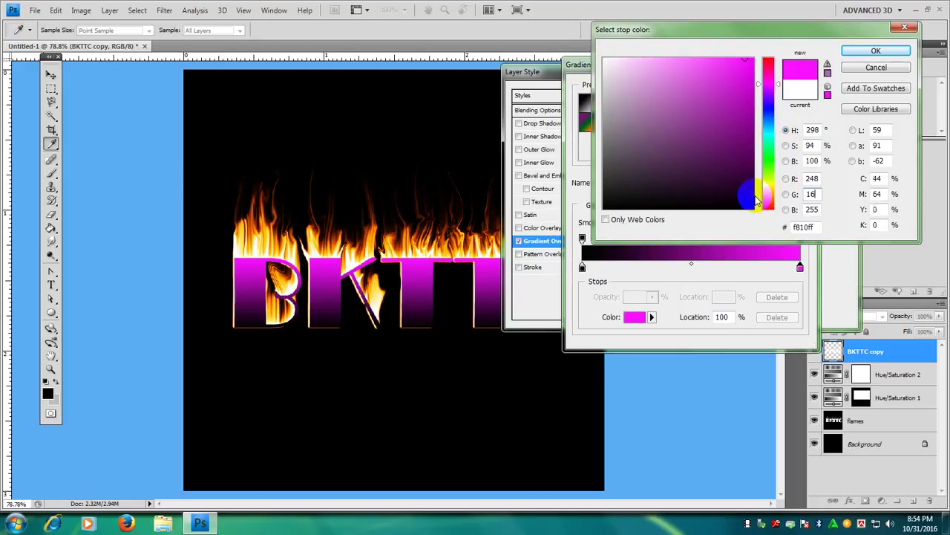
type("0")
key("Tab")
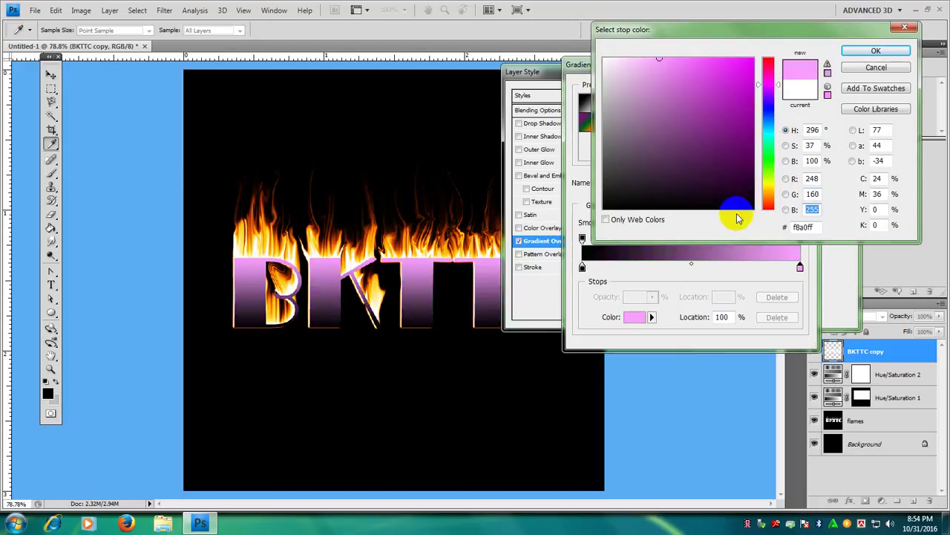
type("0")
key("Return")
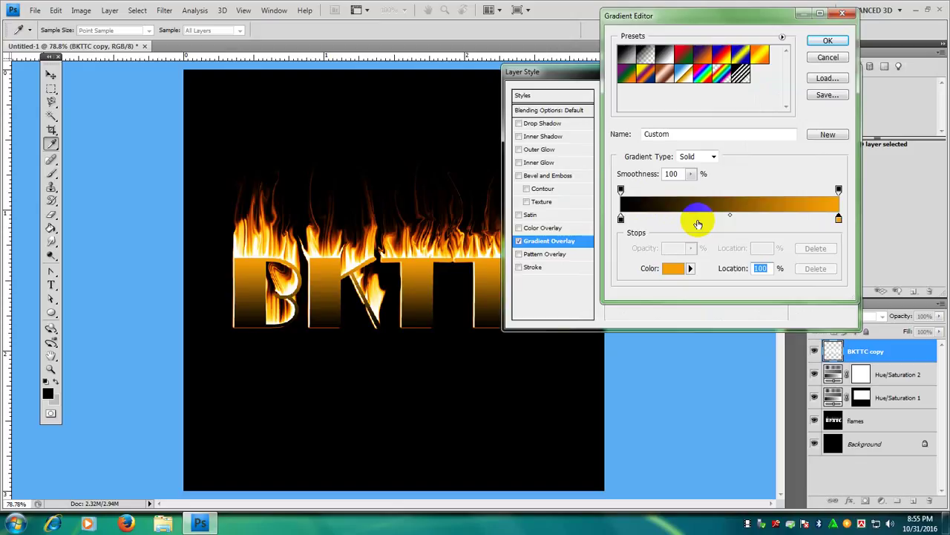
double_click(839, 217)
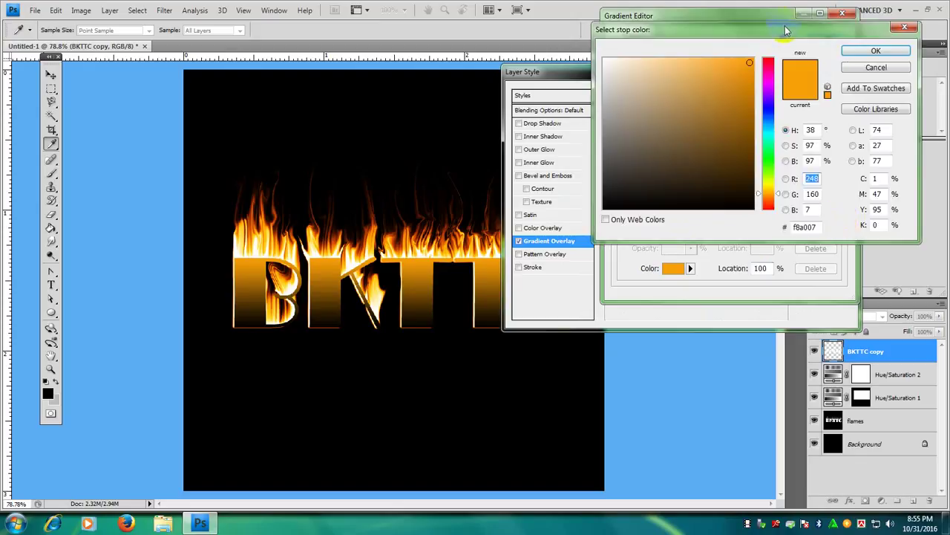
left_click_drag(786, 30, 667, 252)
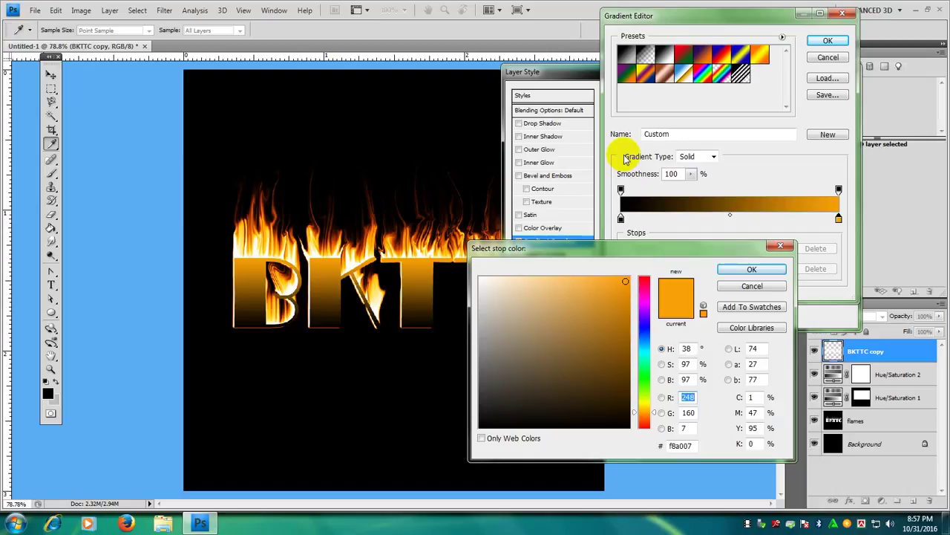
Step: Confirm the black-to-orange gradient and apply the Gradient Overlay to the BKTTC copy layer
left_click(733, 274)
key("Return")
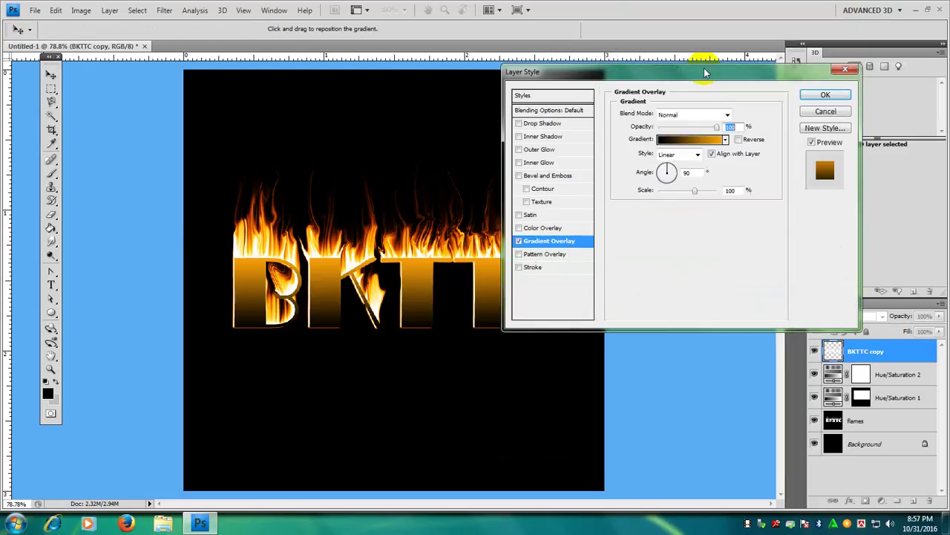
left_click_drag(705, 72, 554, 119)
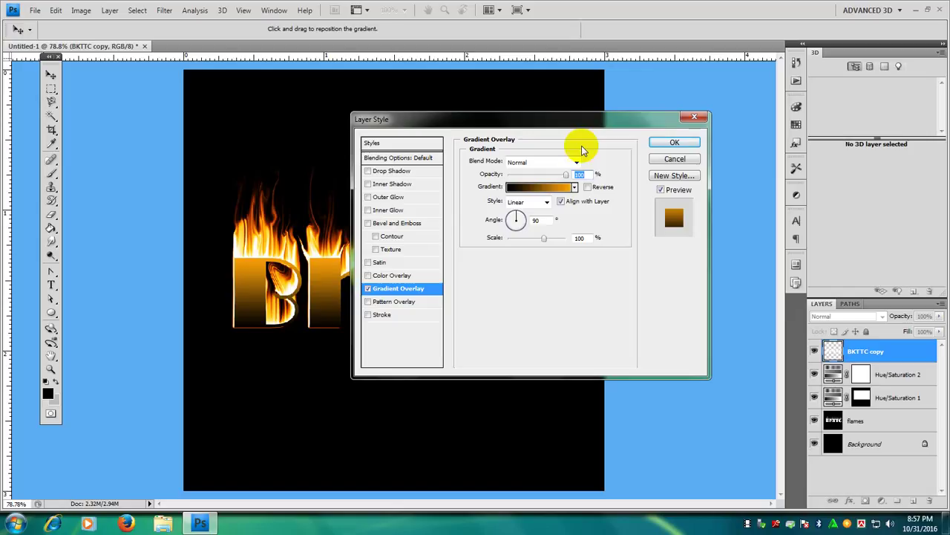
key("Return")
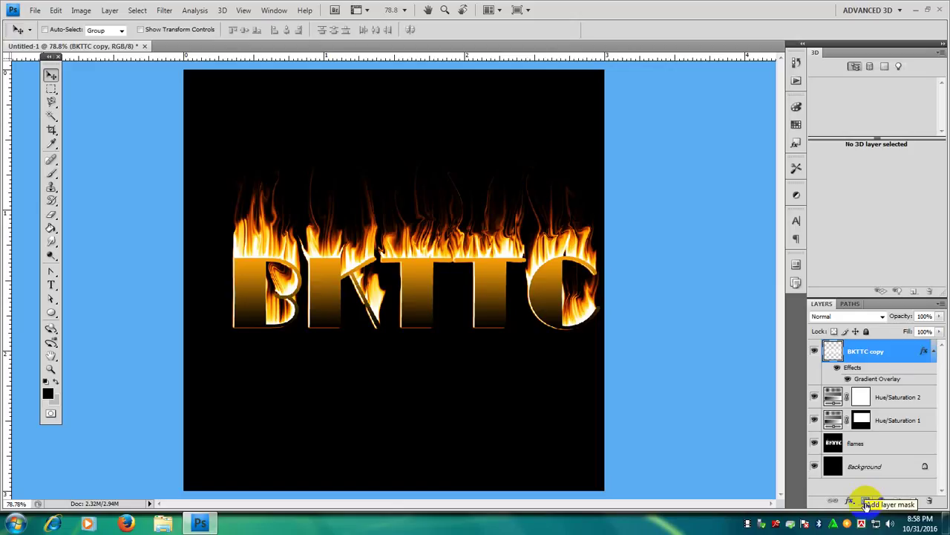
Step: Add a layer mask to the BKTTC copy layer and set the Brush tool to 35 px diameter with 0% hardness
left_click(866, 501)
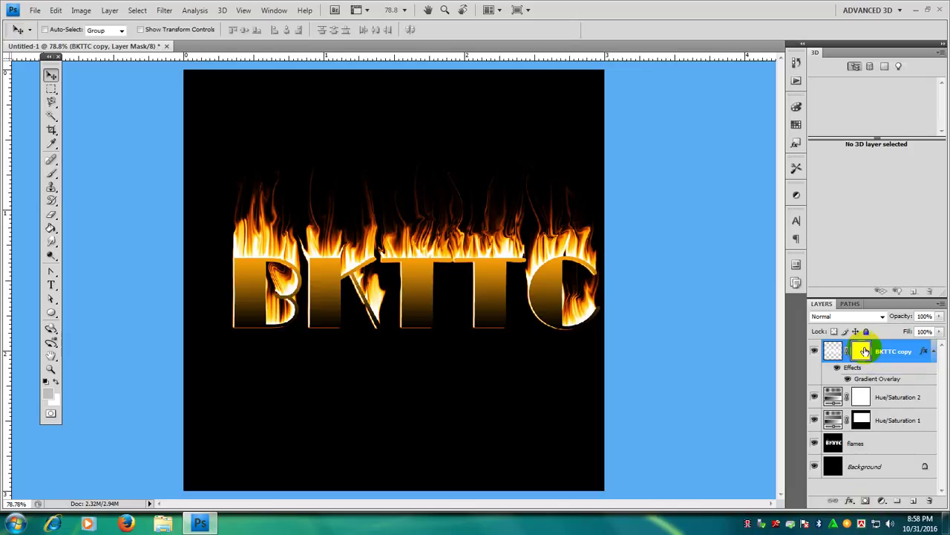
left_click(52, 173)
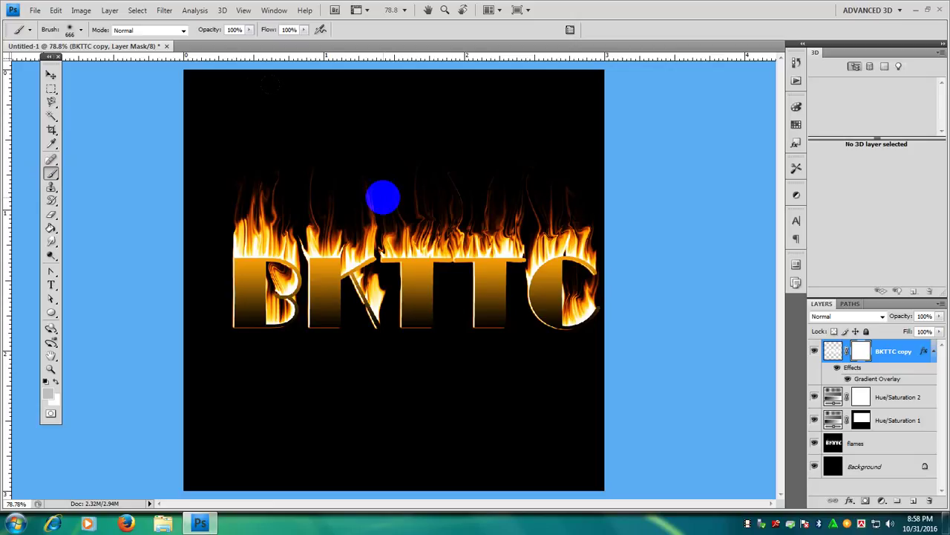
right_click(382, 196)
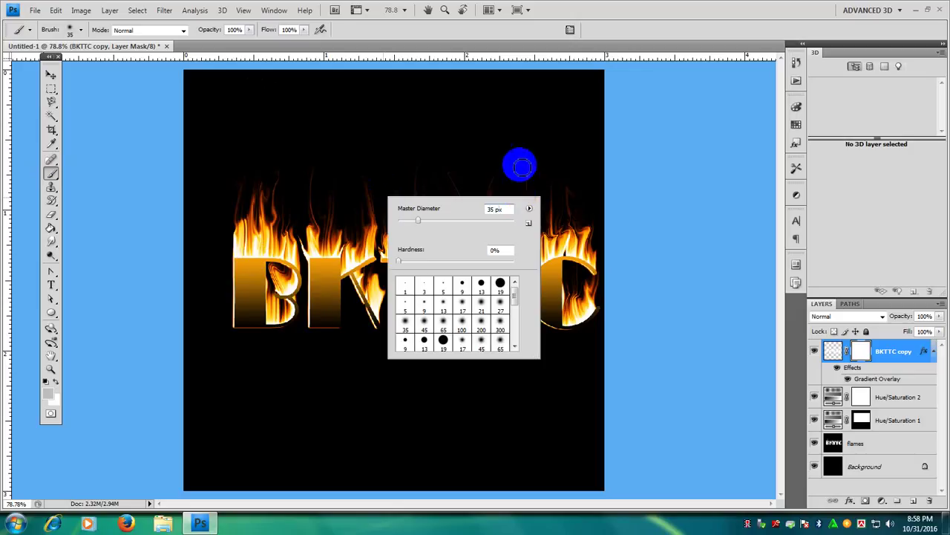
left_click(259, 248)
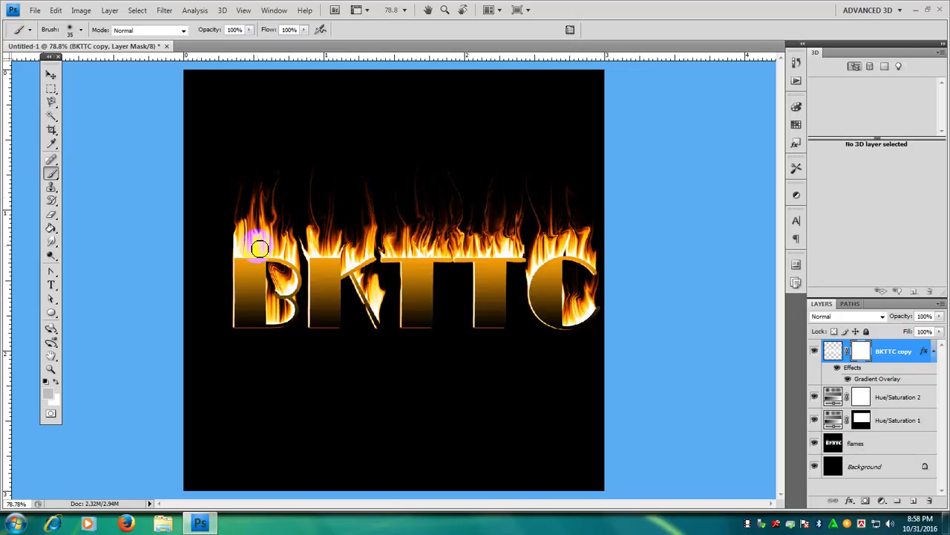
Step: Paint with black on the BKTTC copy mask along the tops and curved edges of the letters to blend them into the flames
left_click(47, 391)
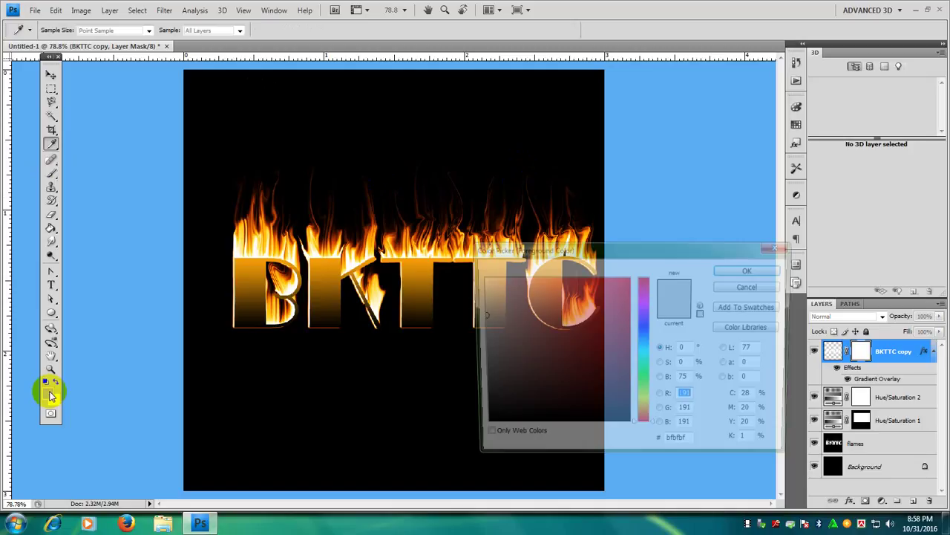
key("Escape")
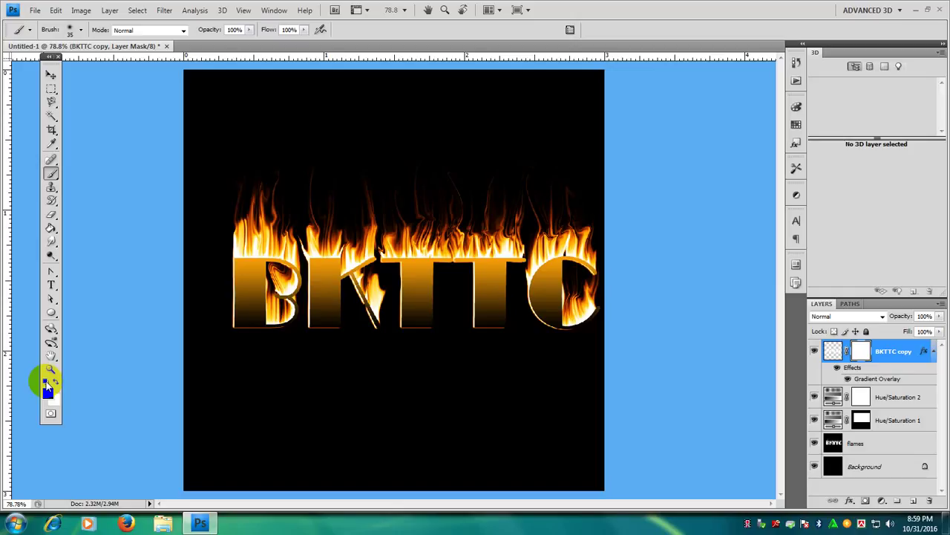
left_click(45, 382)
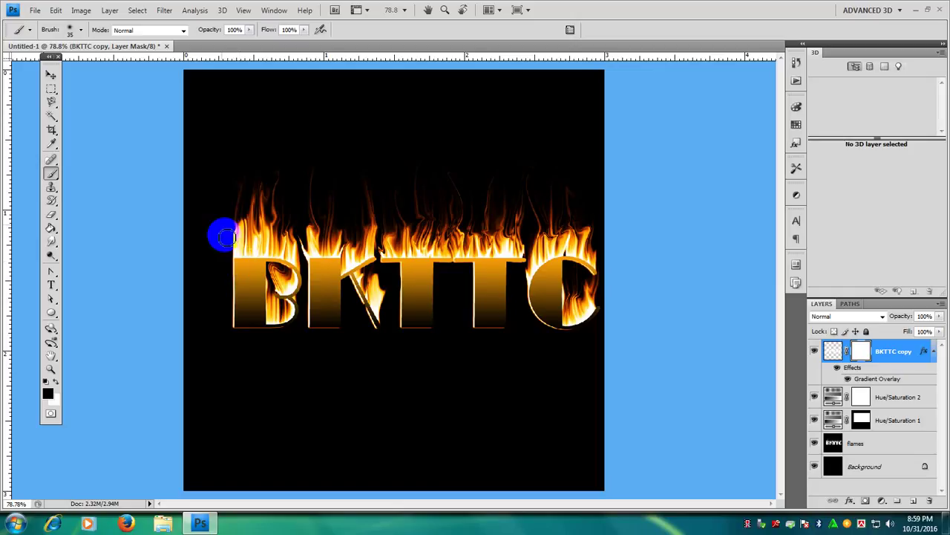
mouse_move(226, 236)
left_mouse_down()
mouse_move(252, 258)
mouse_move(247, 251)
mouse_move(294, 263)
left_mouse_up()
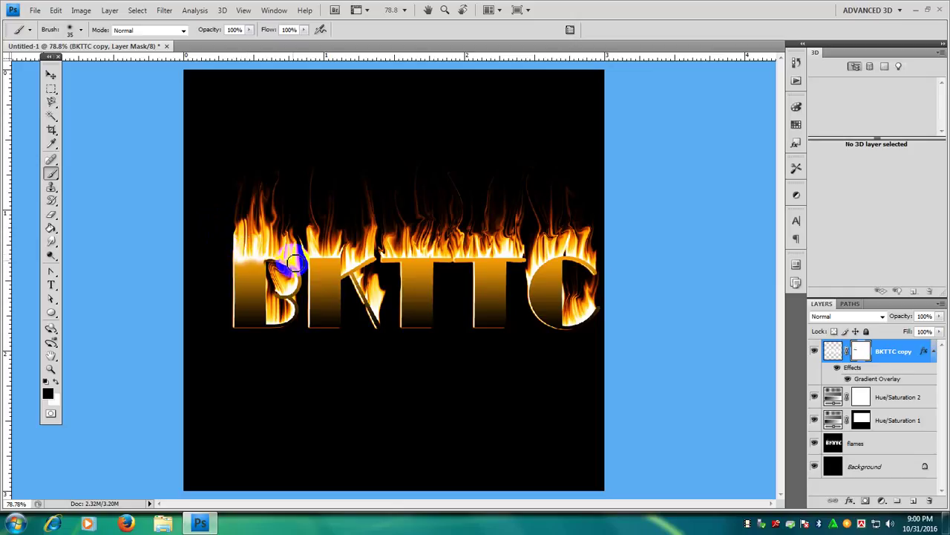
left_click_drag(308, 252, 281, 318)
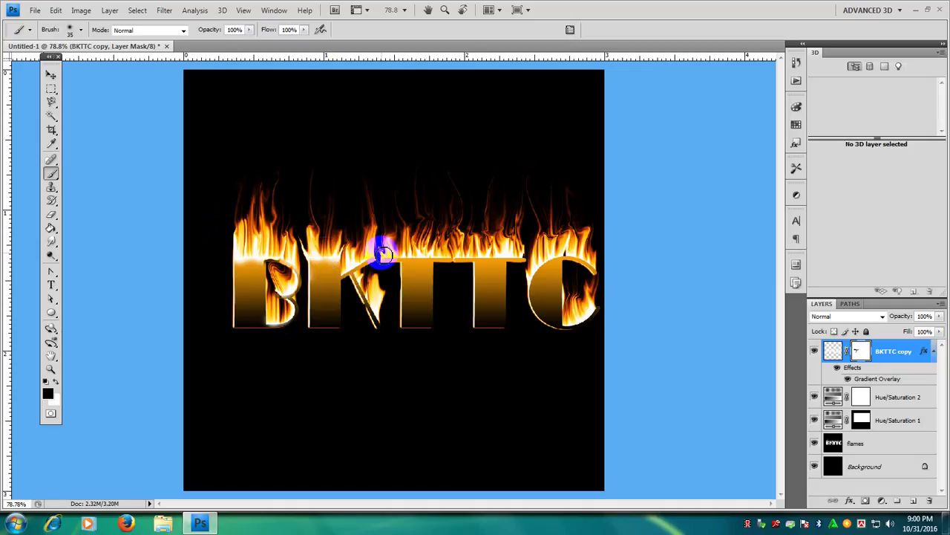
left_click_drag(382, 253, 347, 271)
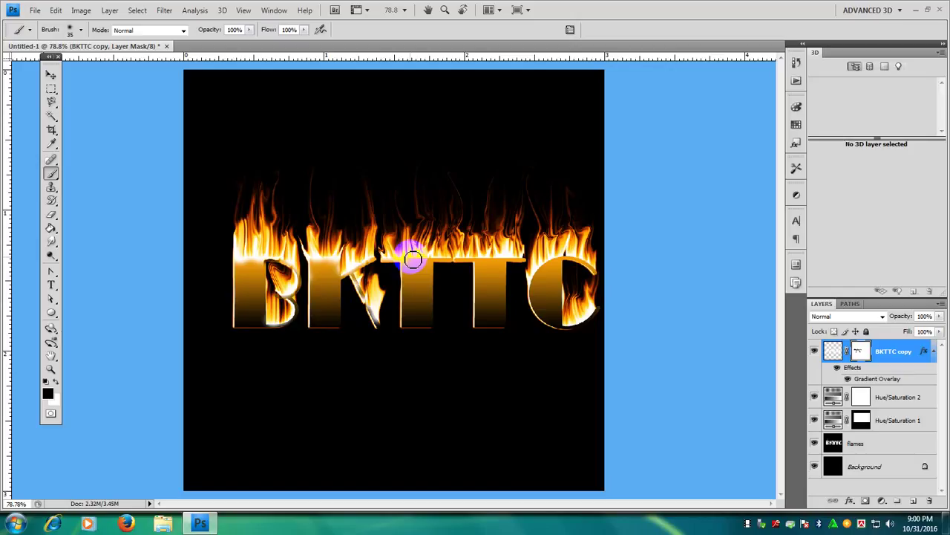
mouse_move(413, 258)
left_mouse_down()
mouse_move(559, 259)
mouse_move(537, 319)
mouse_move(587, 315)
left_mouse_up()
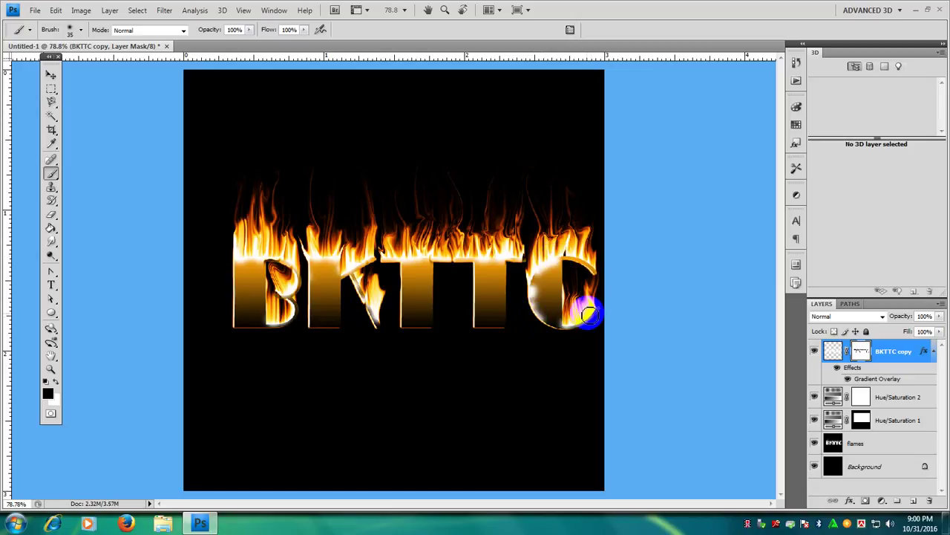
left_click_drag(587, 315, 563, 256)
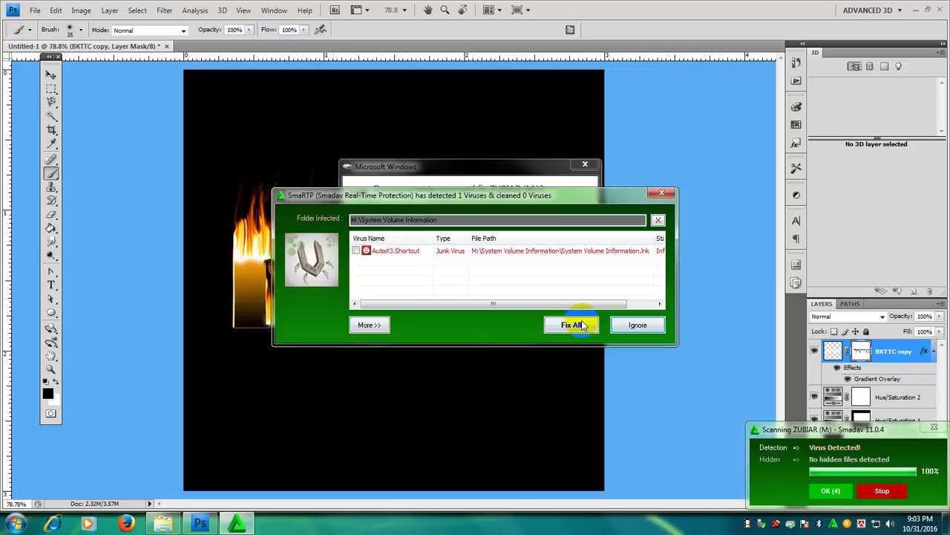
Step: Fix all detected threats on the M: drive, minimize Photoshop, and continue to the drive's files without scanning it
left_click(584, 326)
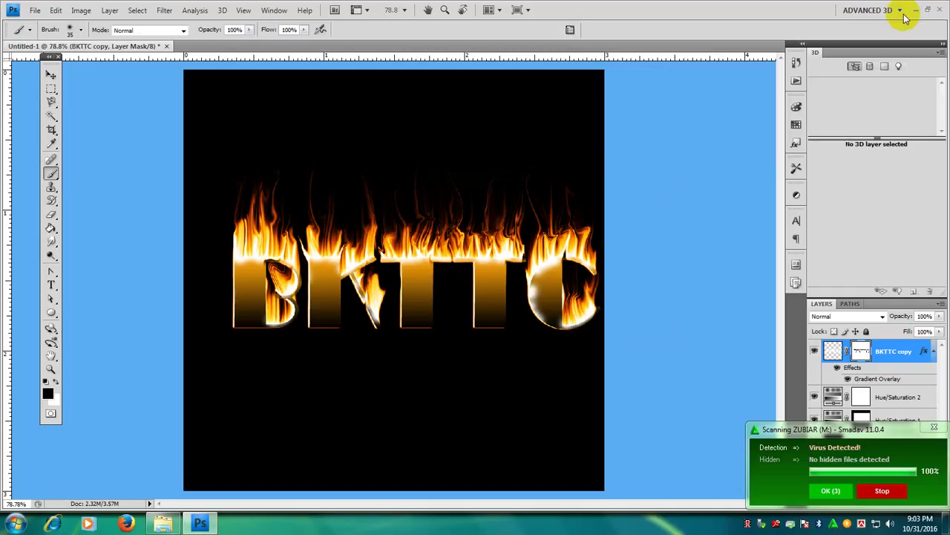
left_click(914, 9)
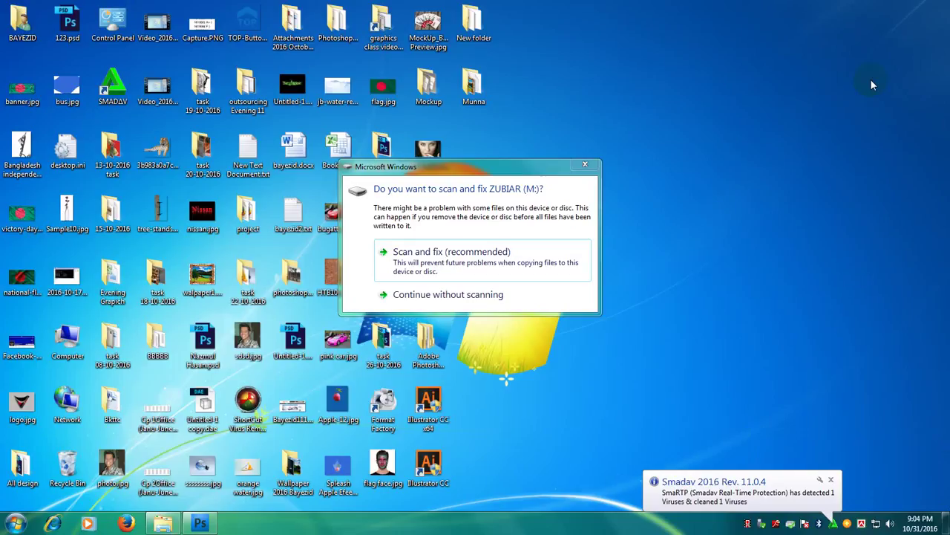
left_click(488, 296)
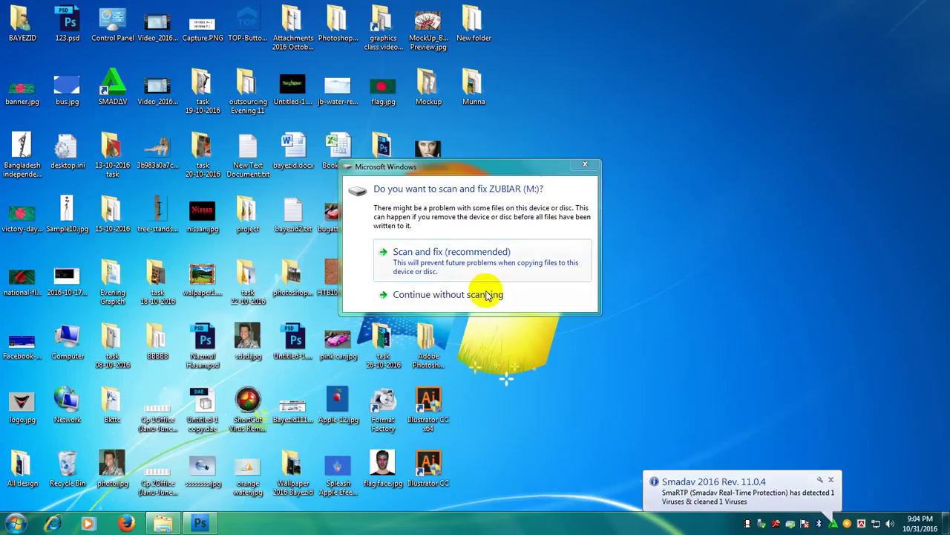
left_click(487, 295)
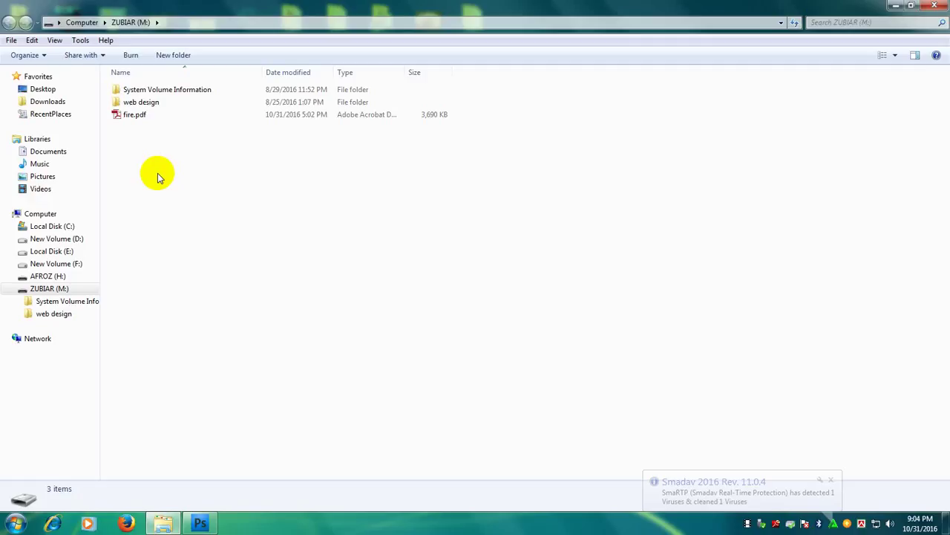
Step: Open fire.pdf from the M: drive in Adobe Reader, accepting the licence agreement, and examine the final fire text effect on page 31
left_click(133, 118)
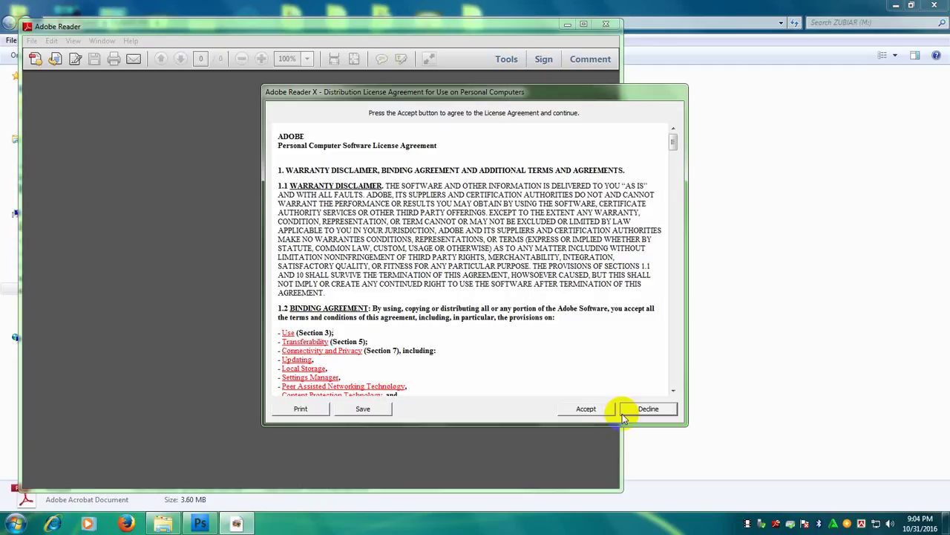
left_click(586, 409)
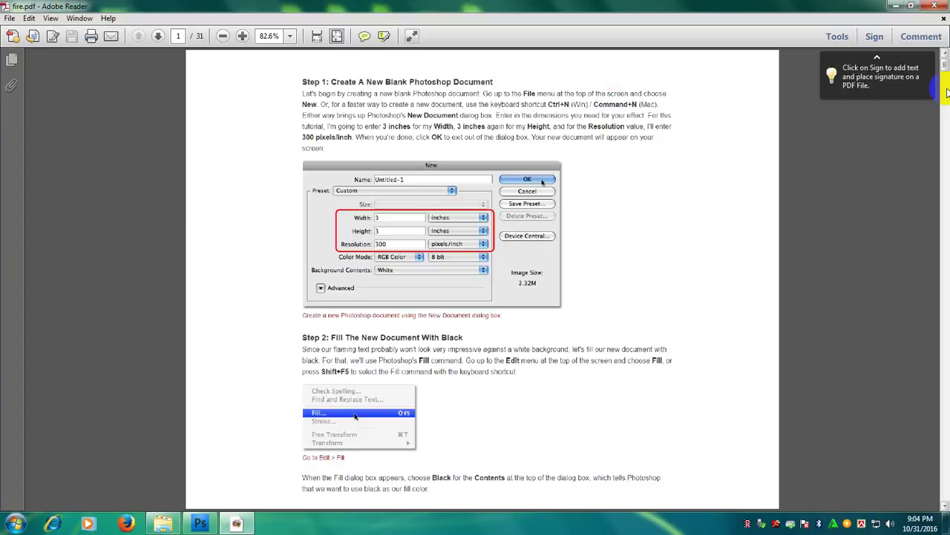
key("ctrl+2")
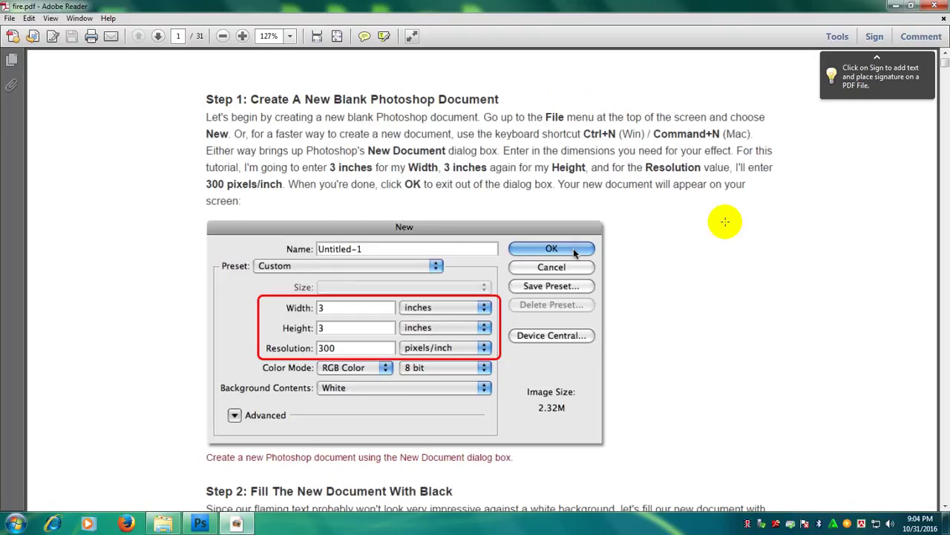
mouse_move(944, 64)
left_mouse_down()
mouse_move(935, 193)
mouse_move(943, 64)
left_mouse_up()
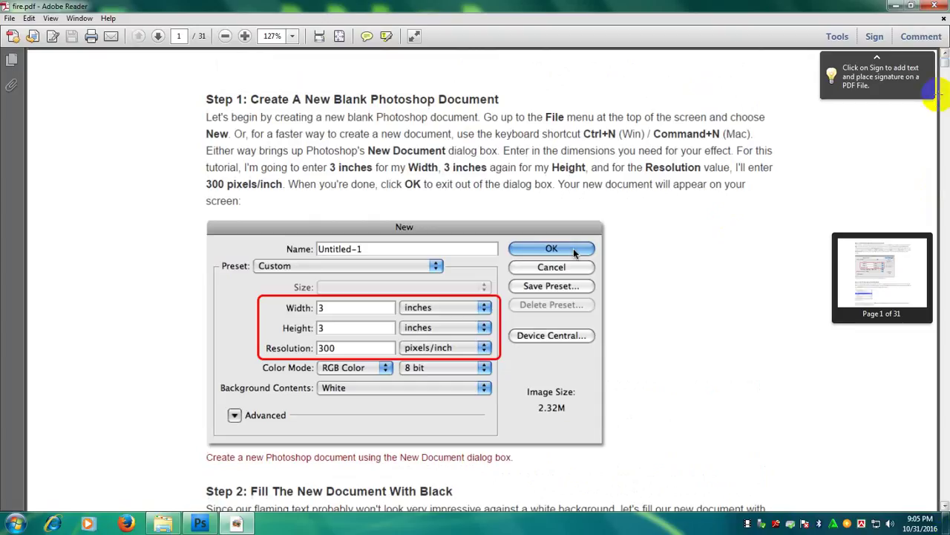
left_click_drag(941, 95, 793, 436)
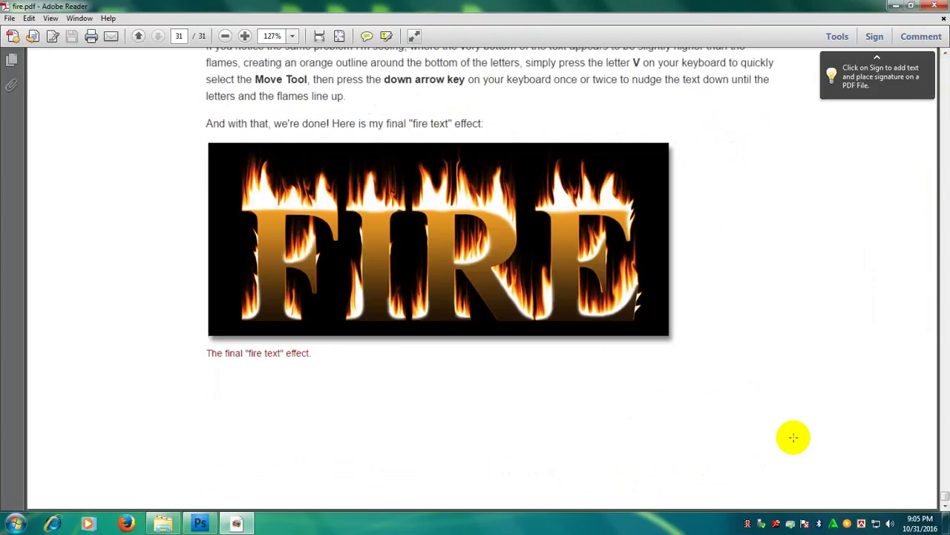